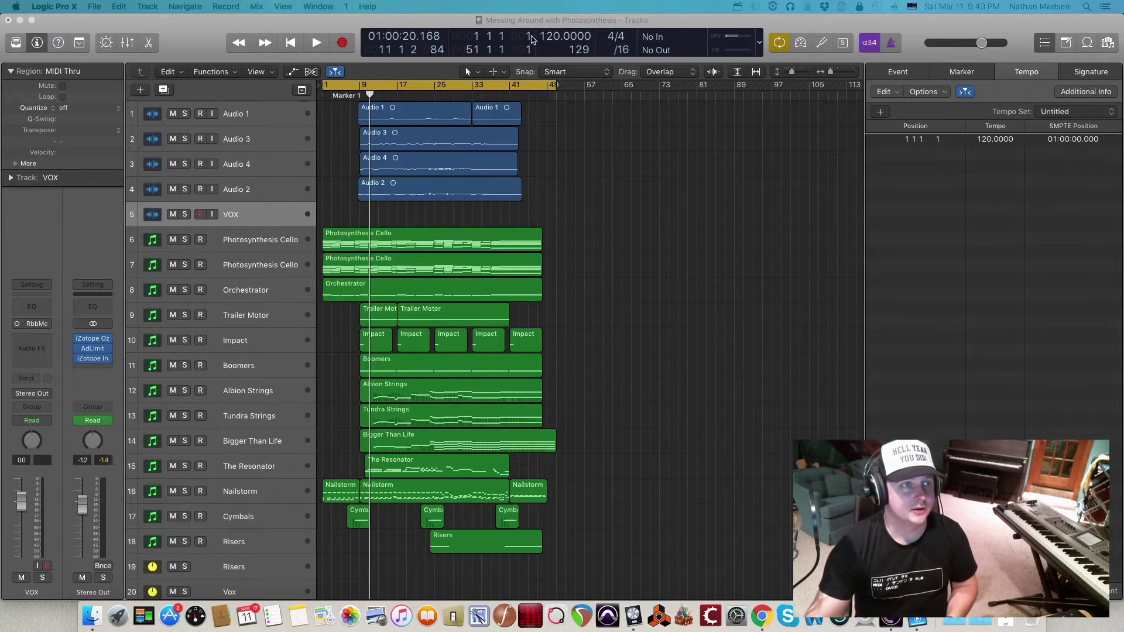
Step: Solo the first Photosynthesis Cello track, examine its Kontakt instrument, and clear the solo
click(654, 22)
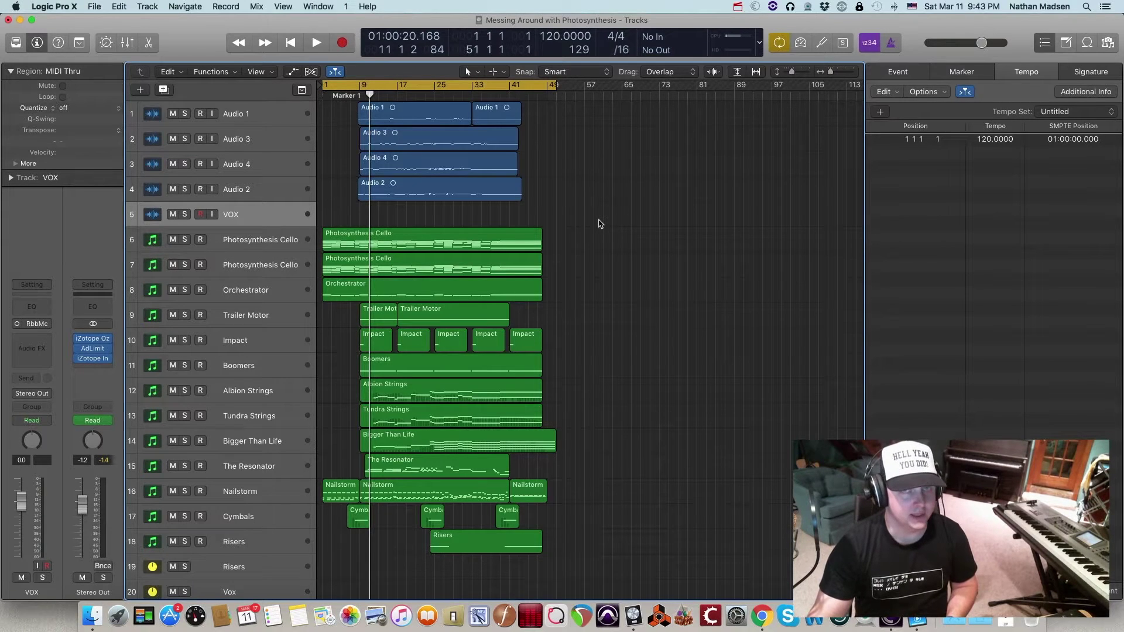
click(245, 242)
click(182, 240)
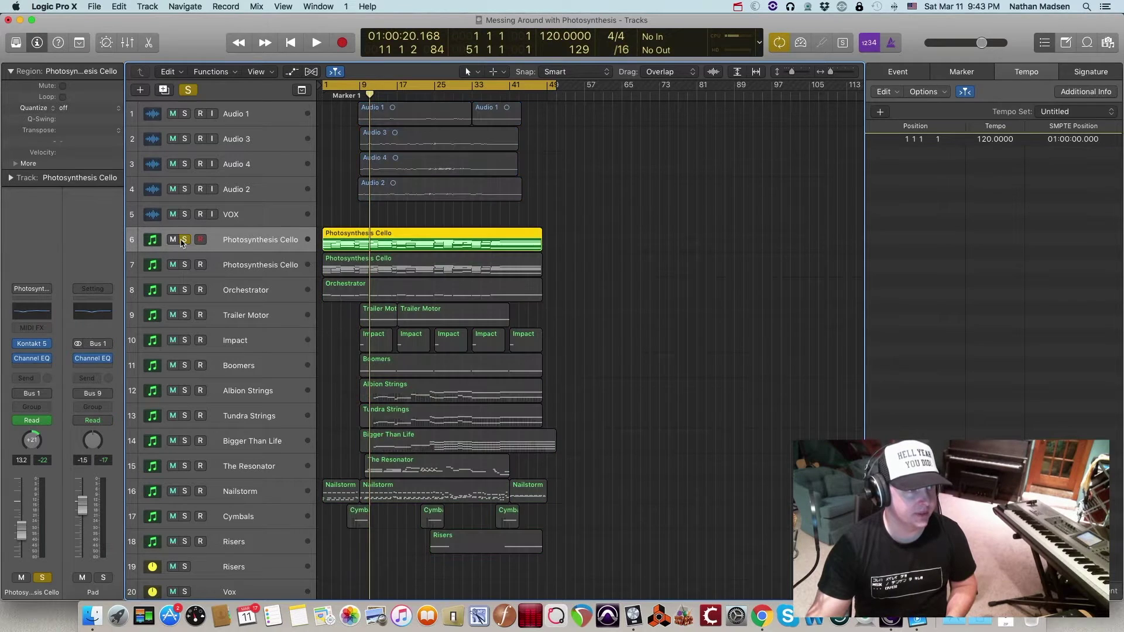
click(37, 344)
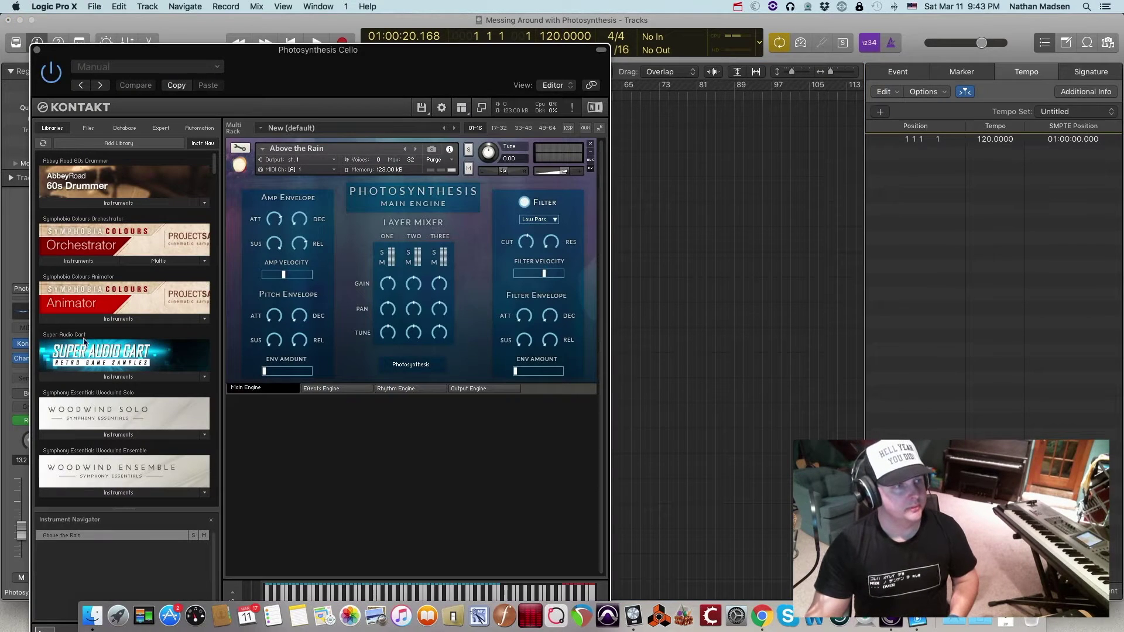
drag(402, 52, 620, 55)
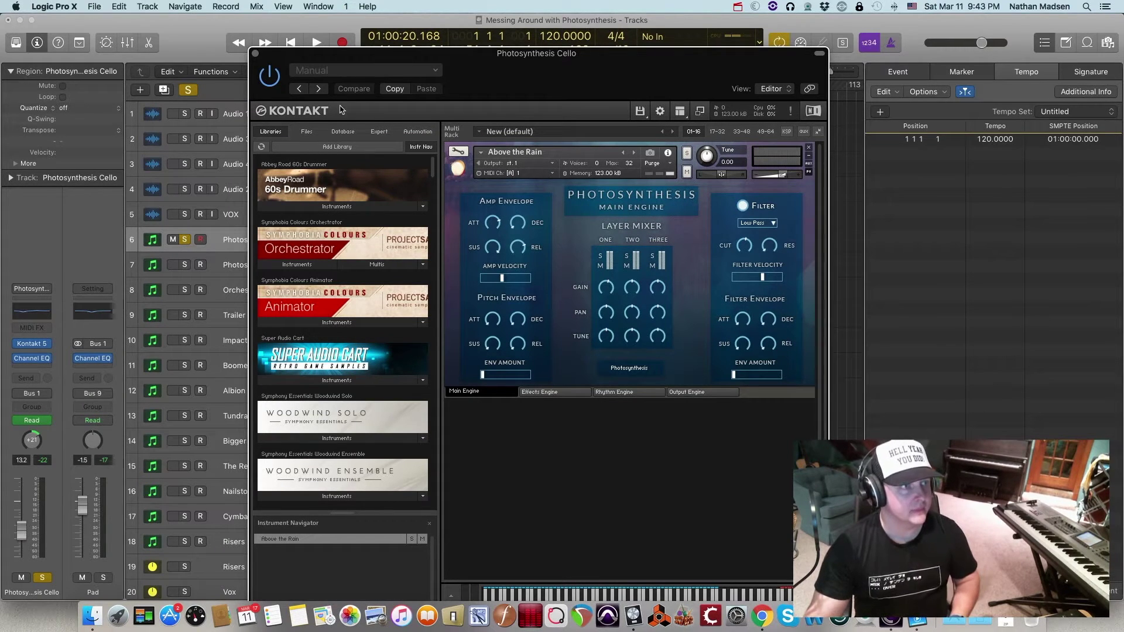
click(256, 53)
click(185, 239)
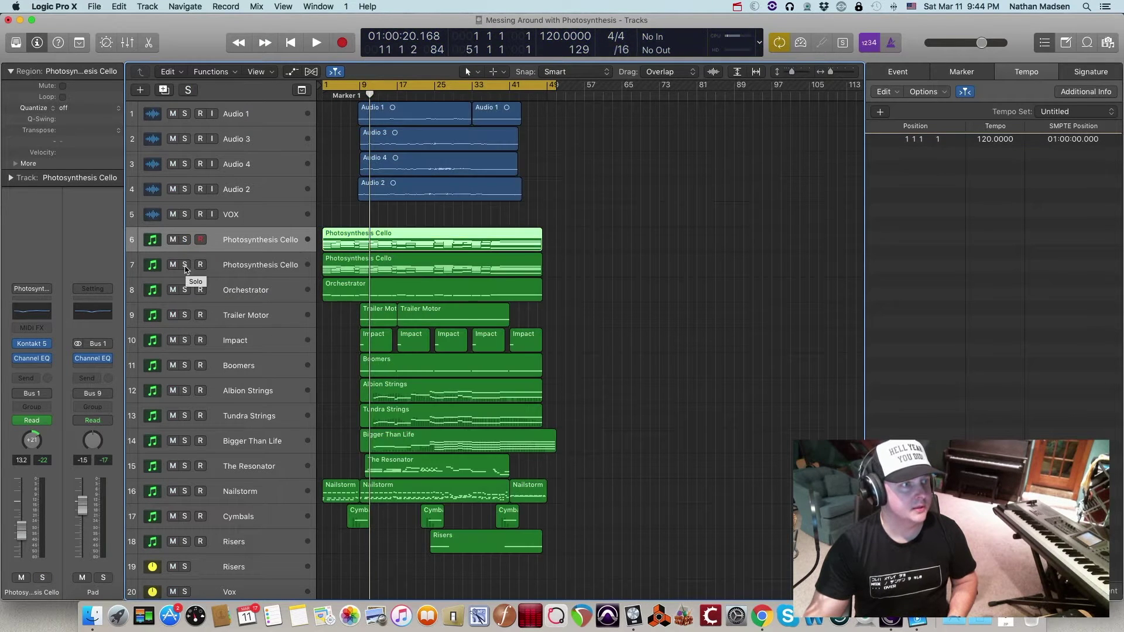
Step: Select the second Photosynthesis Cello track and briefly solo it
click(185, 265)
click(256, 266)
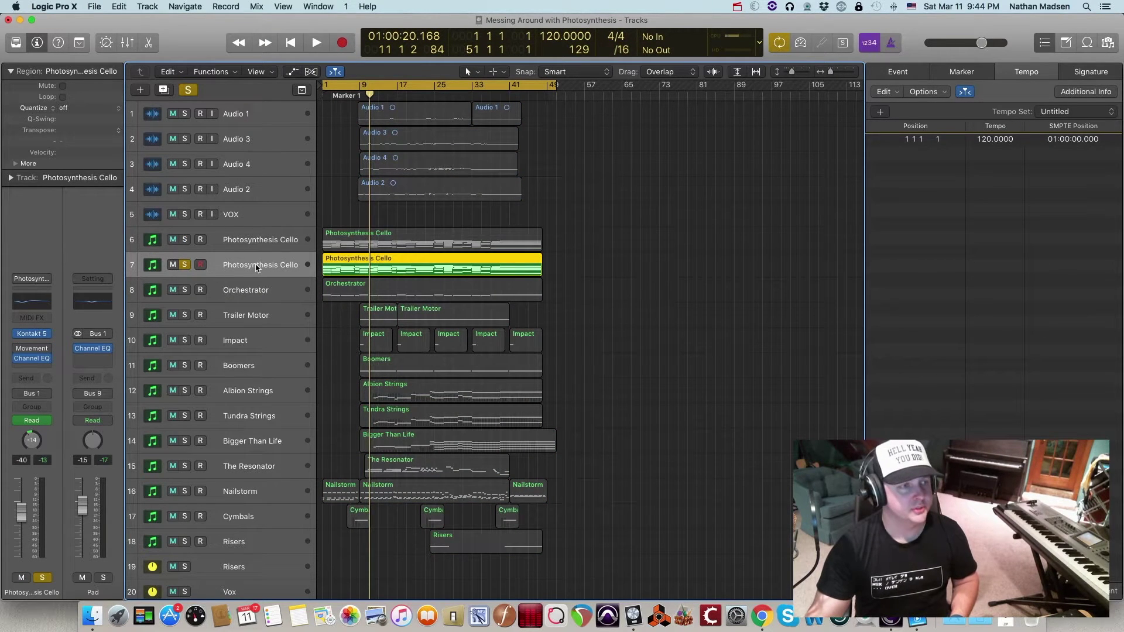
click(185, 265)
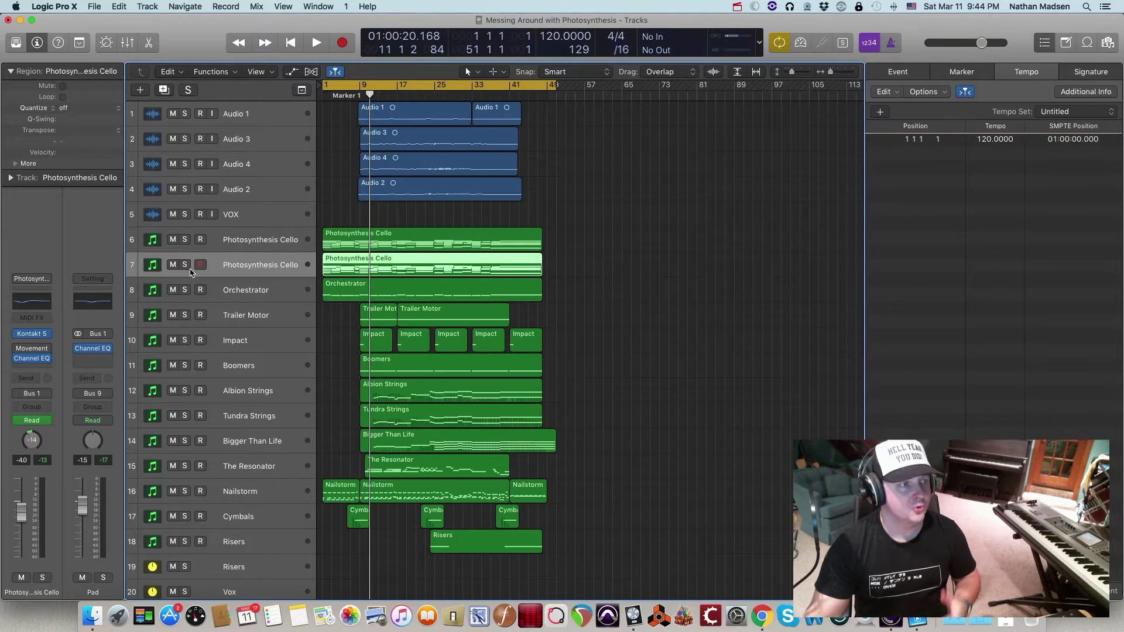
Step: Select the Orchestrator, Tundra Strings and The Resonator tracks in turn to review them
click(243, 288)
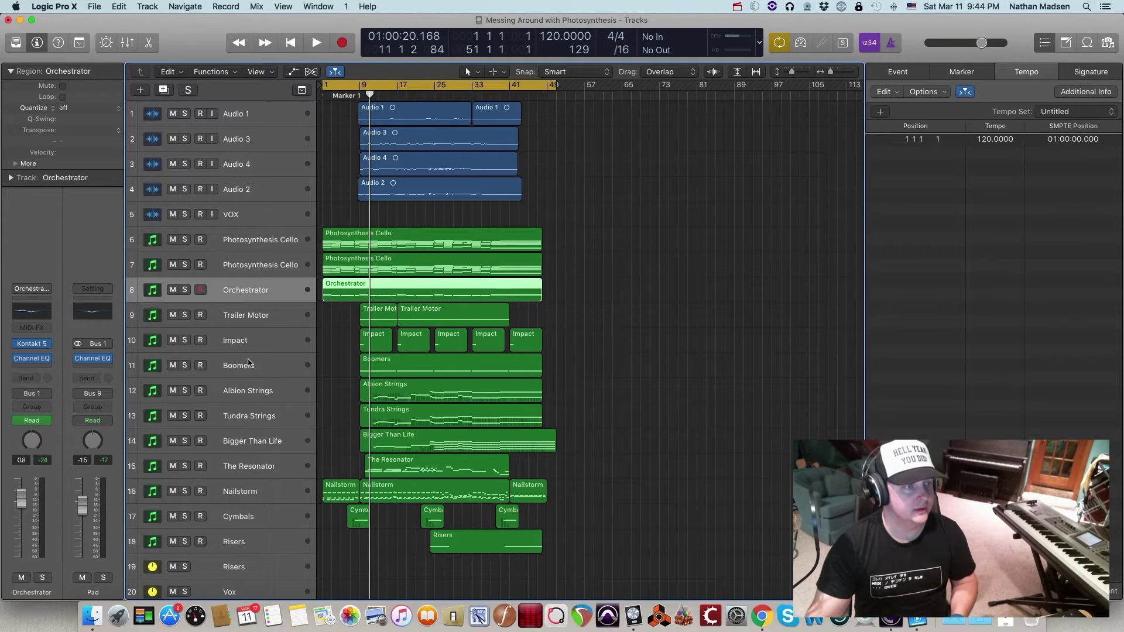
click(251, 421)
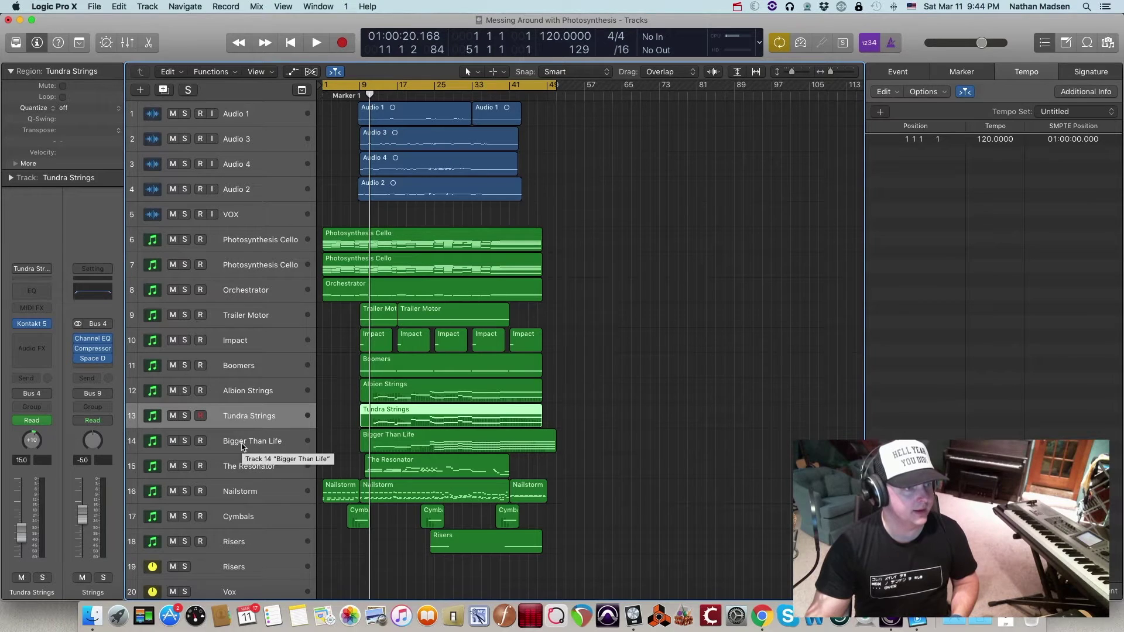
click(241, 465)
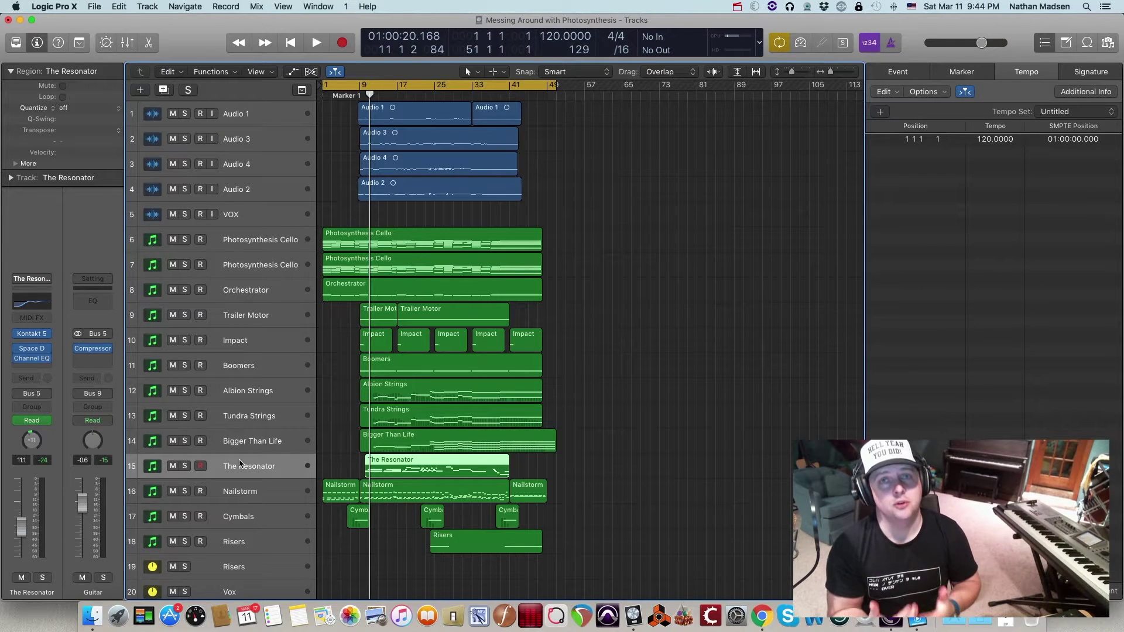
Step: Solo the first Photosynthesis Cello track with the playhead at the project start, and review its Kontakt instrument
click(193, 240)
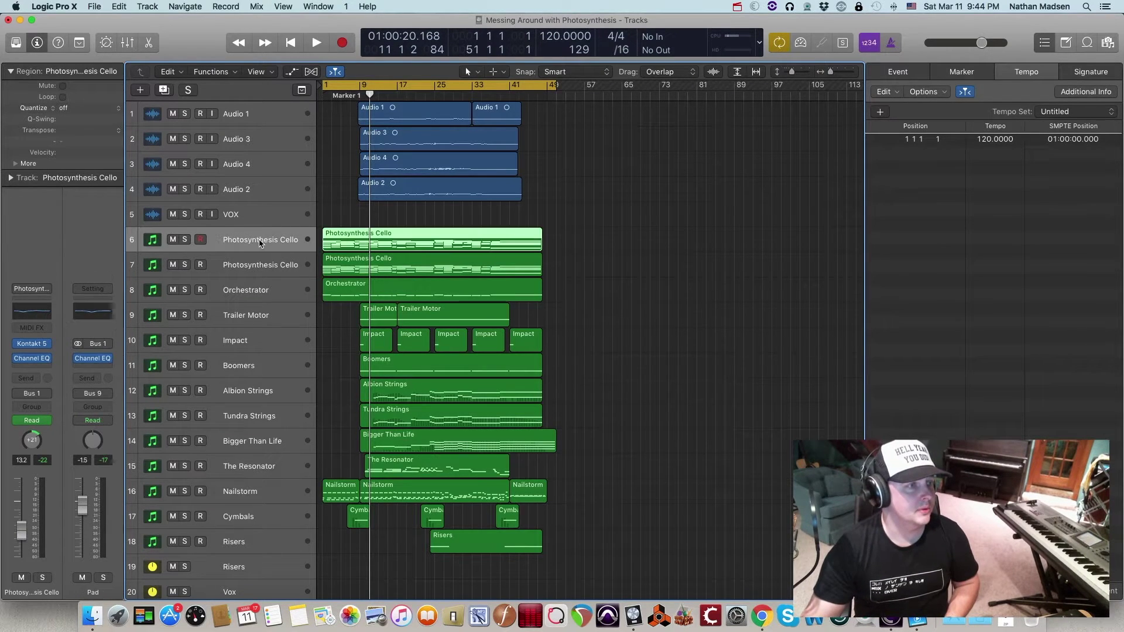
click(184, 239)
key(Return)
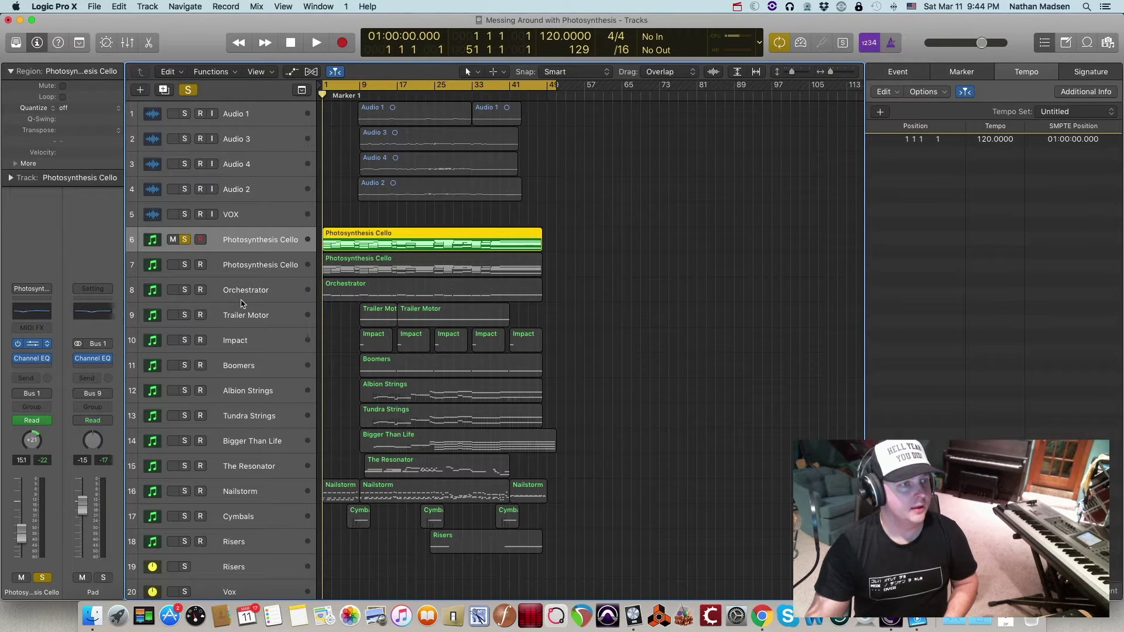
key(v)
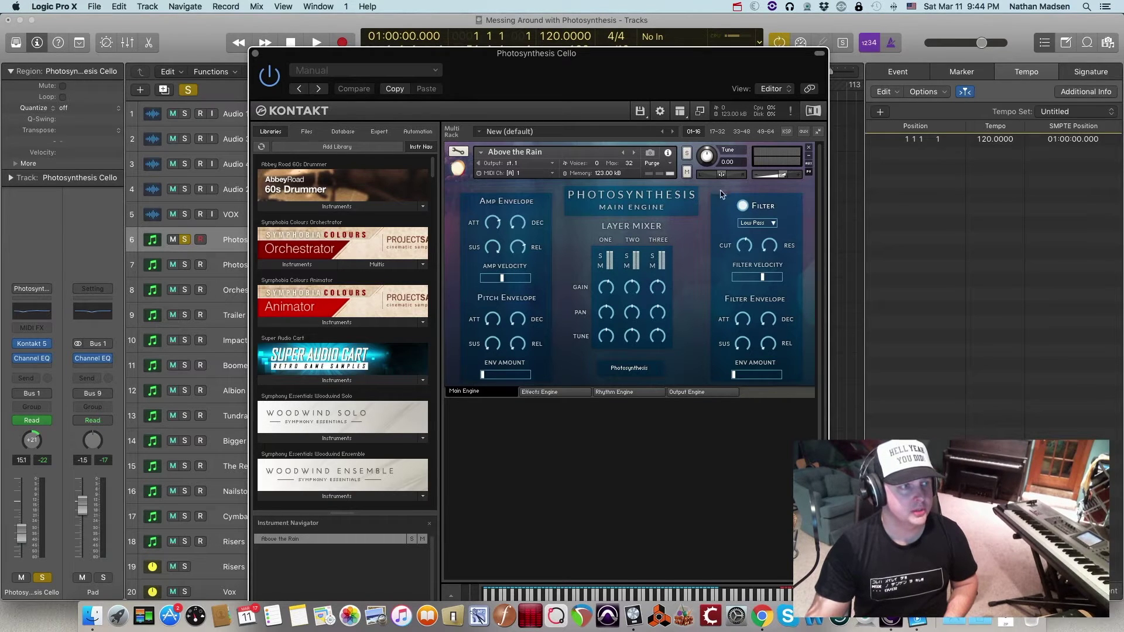
click(255, 54)
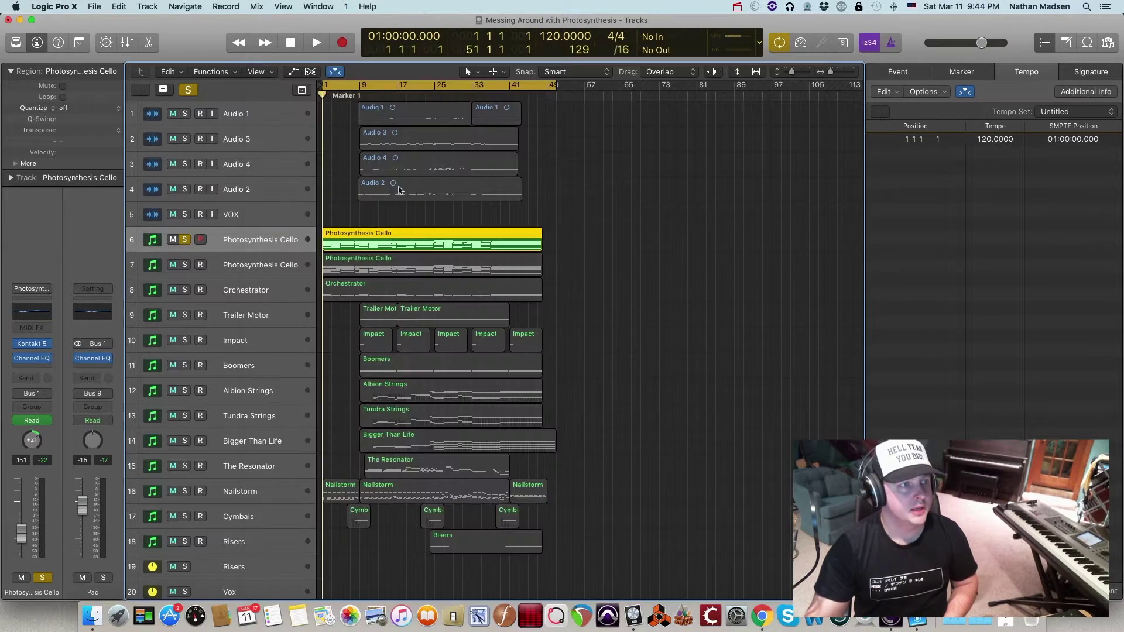
Step: Deselect the regions and listen to the soloed first cello track from the project start
click(457, 226)
key(space)
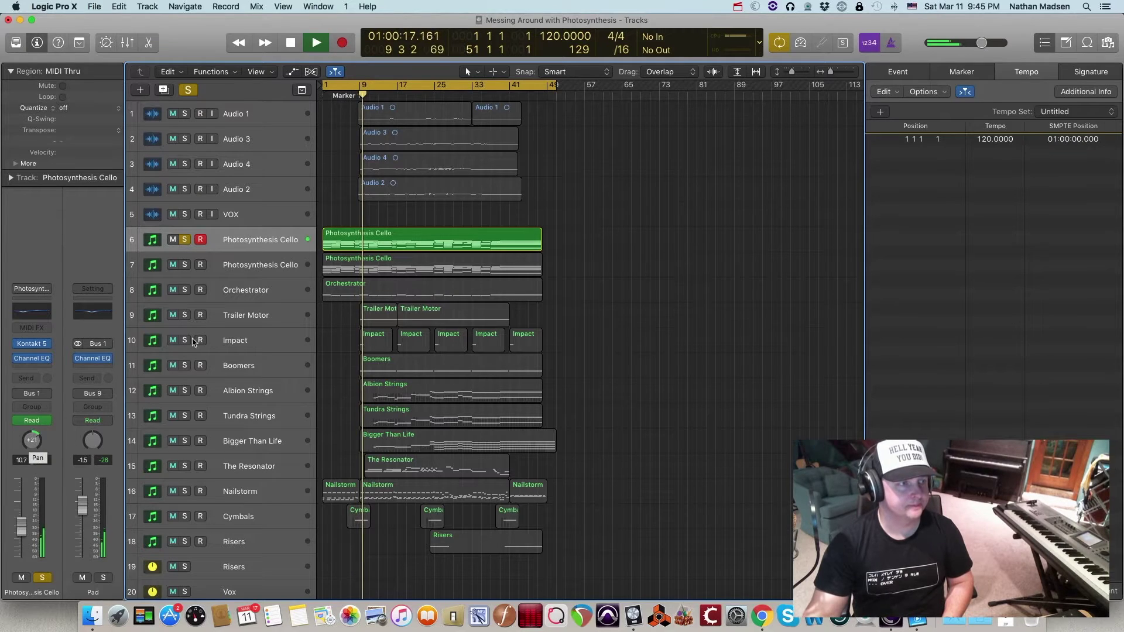
key(space)
Step: Switch the solo from the first to the second Photosynthesis Cello track and select that track
click(185, 242)
click(185, 265)
click(242, 265)
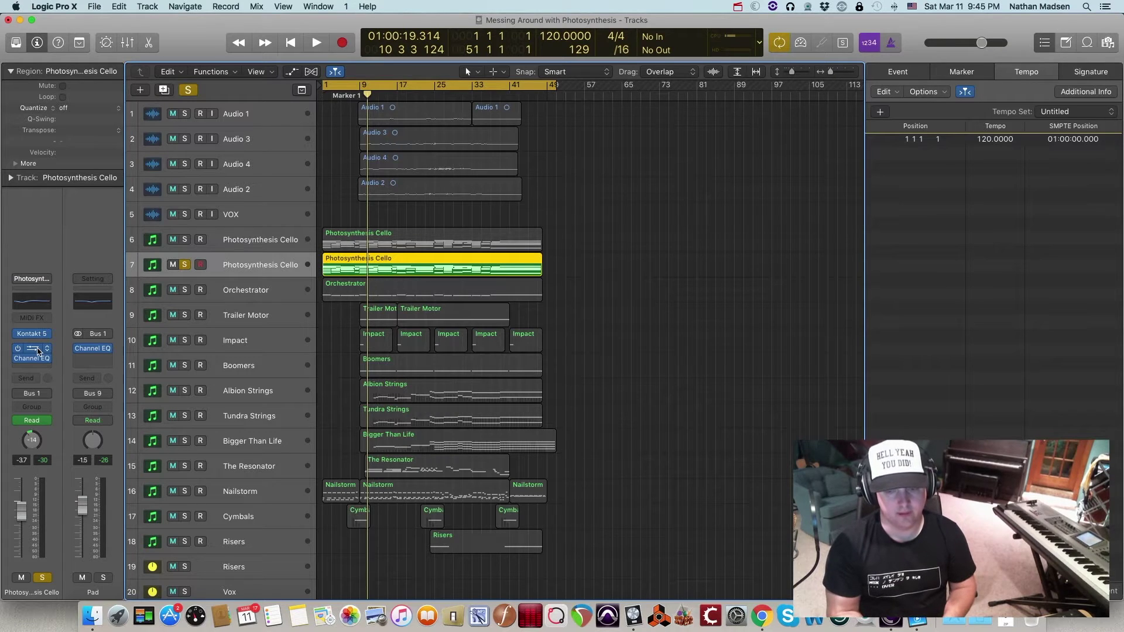
Step: Examine the Movement effect and the Kontakt instrument on the second Photosynthesis Cello track
click(38, 350)
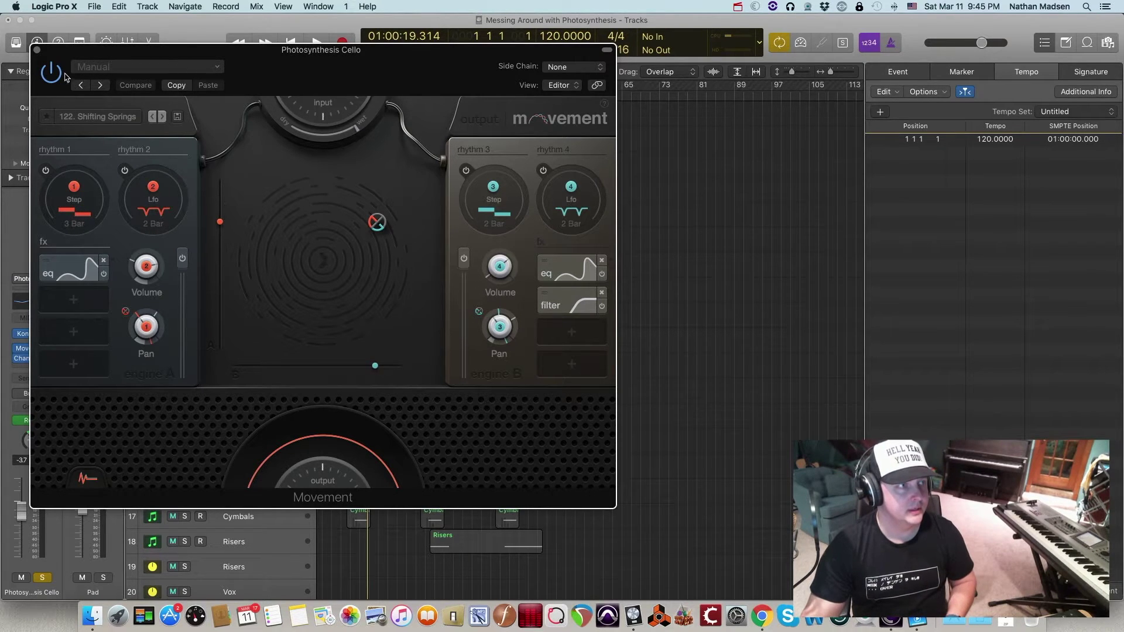
click(37, 50)
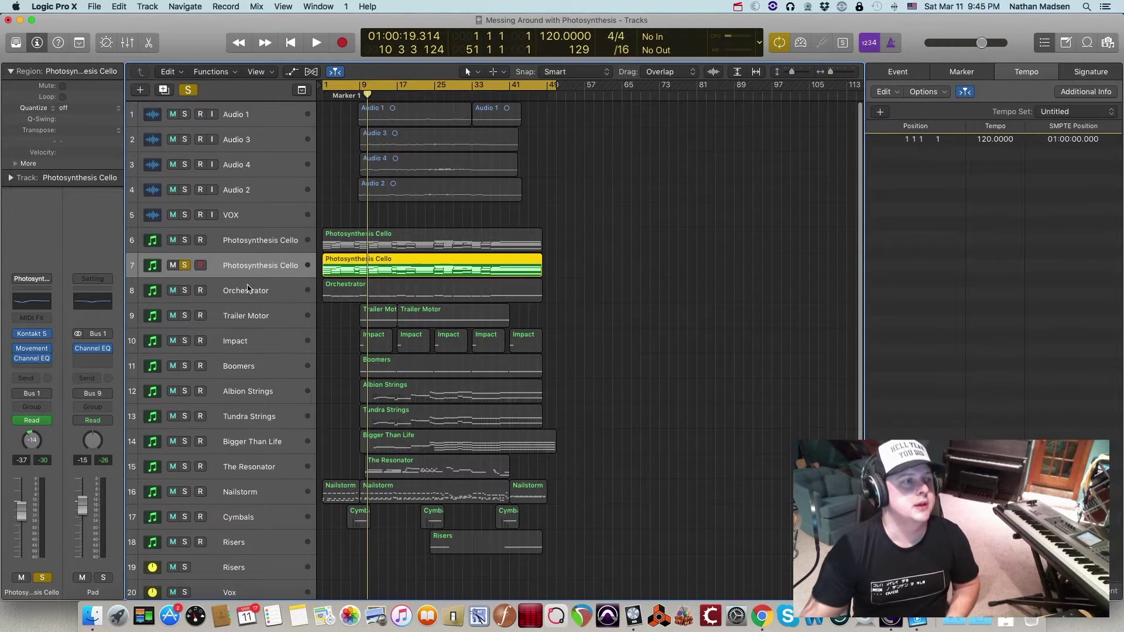
mouse_move(17, 350)
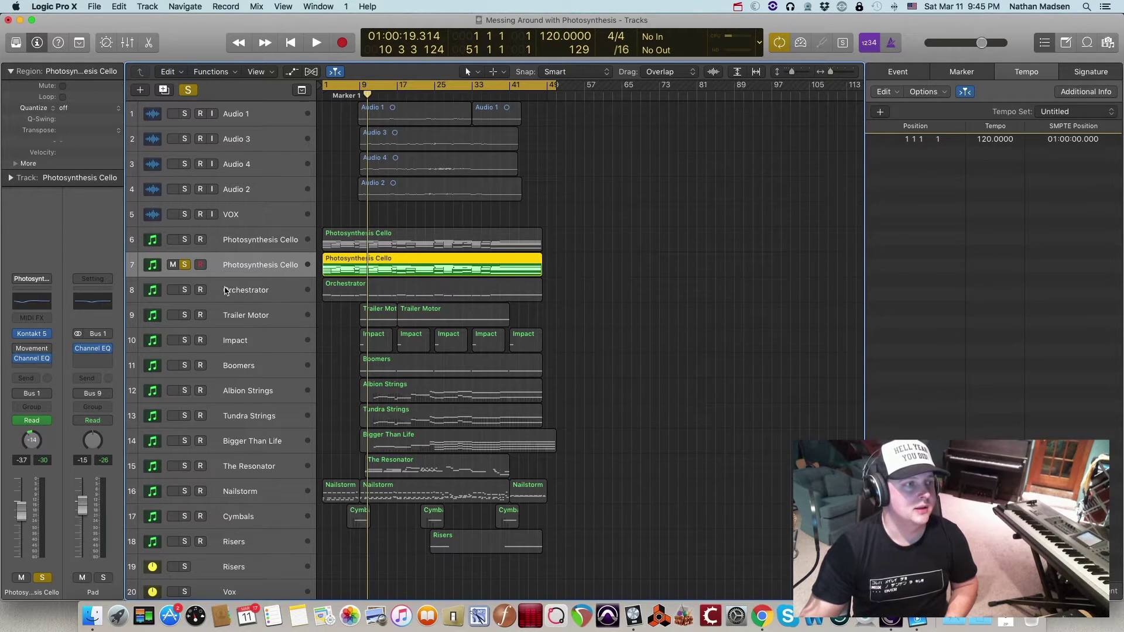
click(34, 334)
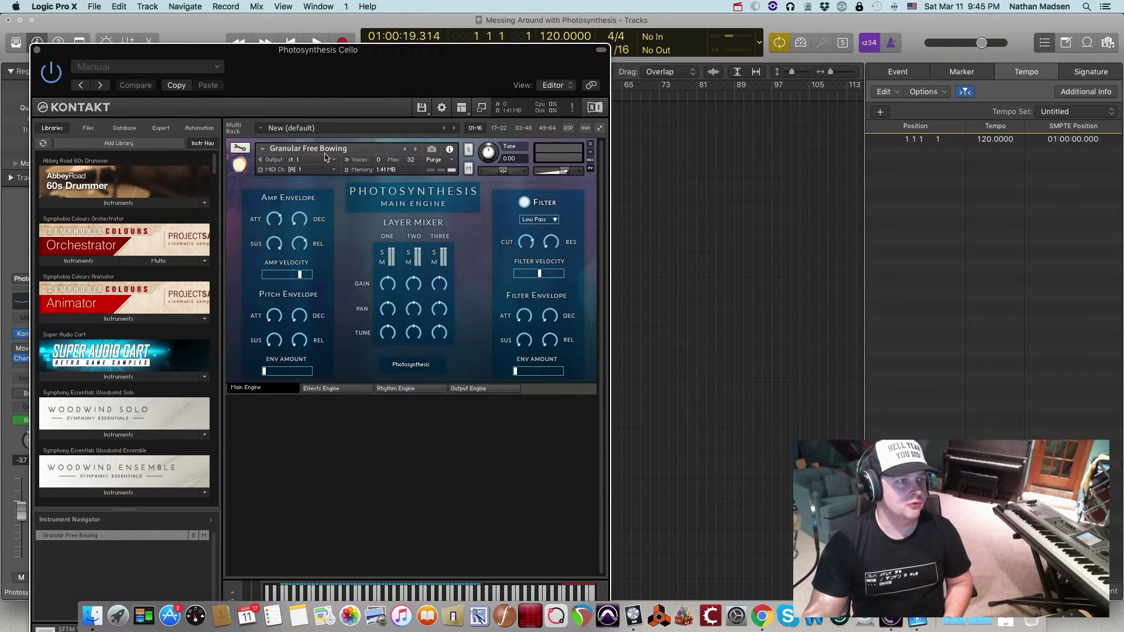
click(37, 51)
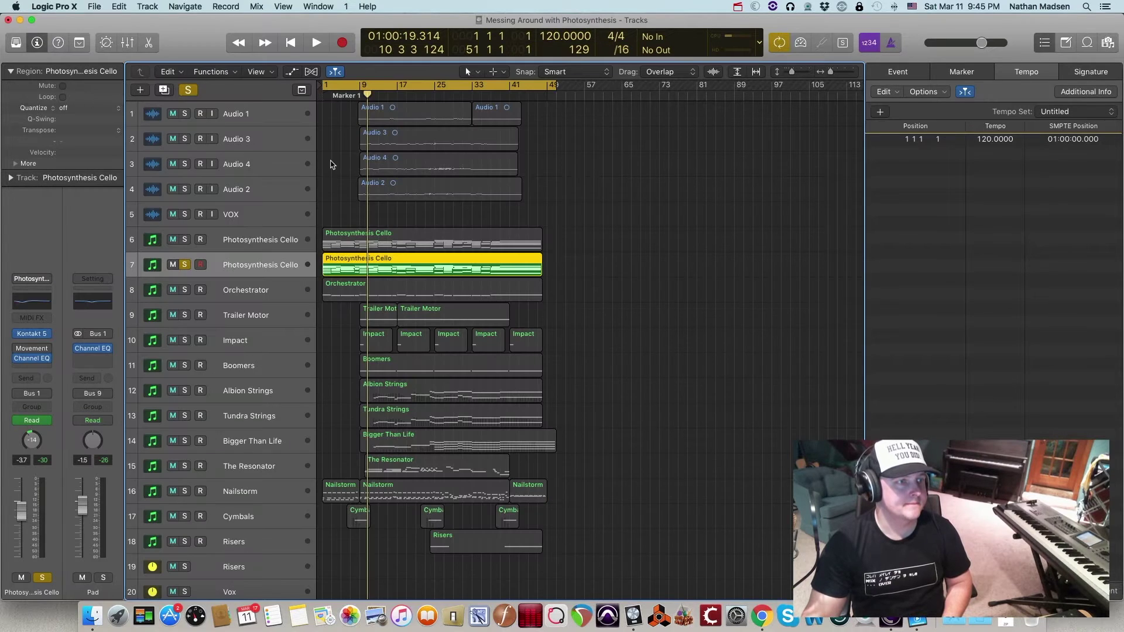
Step: Listen to the soloed second Photosynthesis Cello track, restarting playback from the project start
key(space)
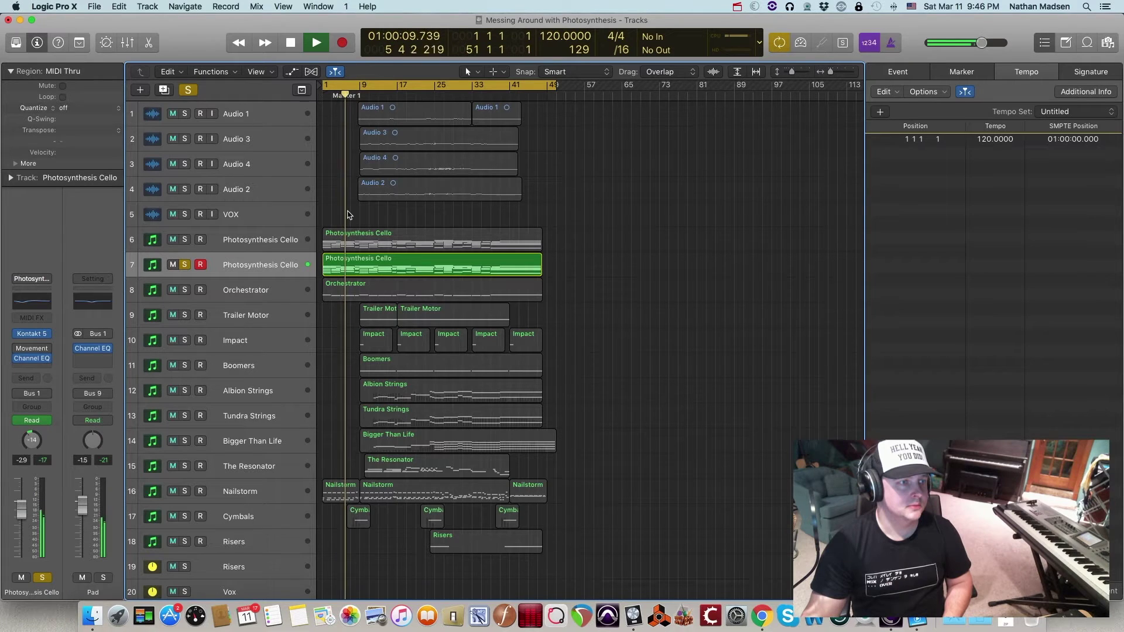
key(space)
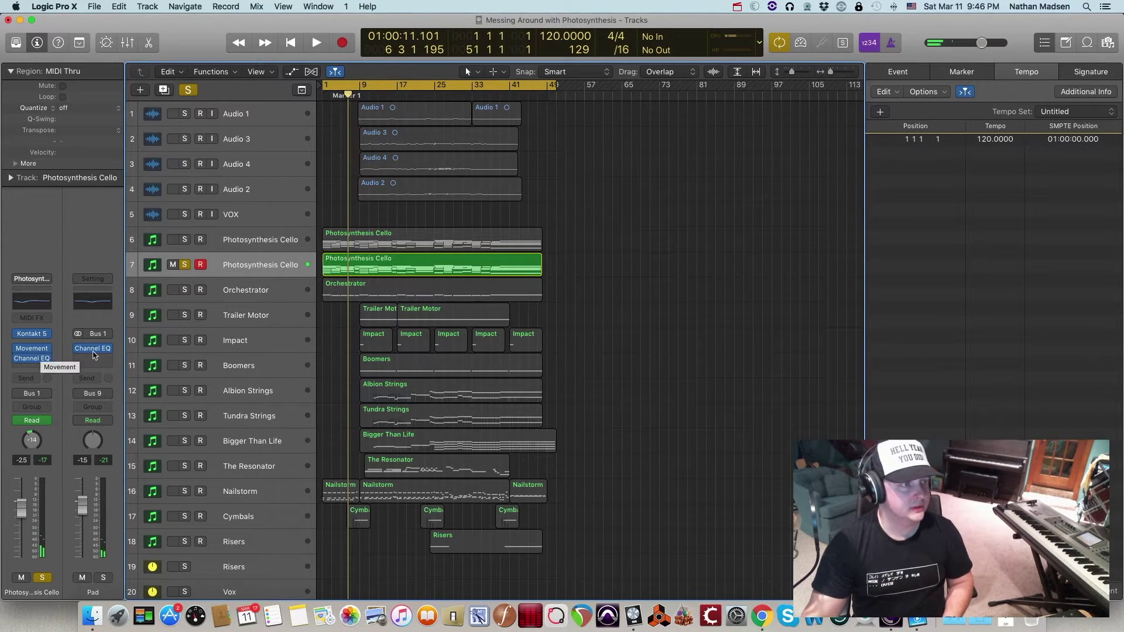
key(Return)
key(space)
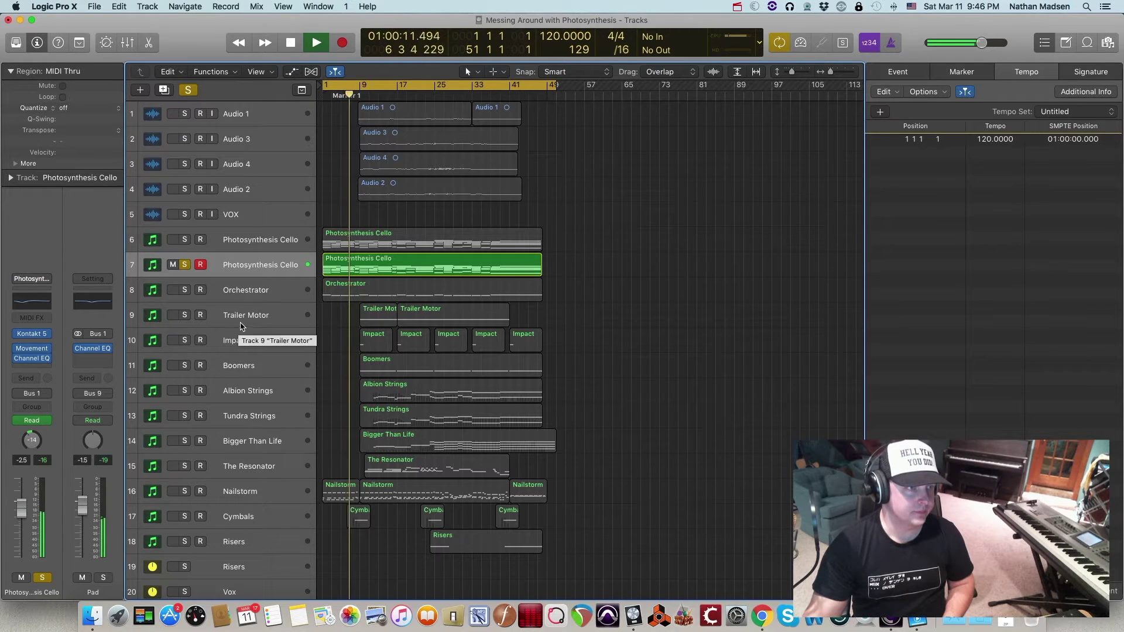
key(space)
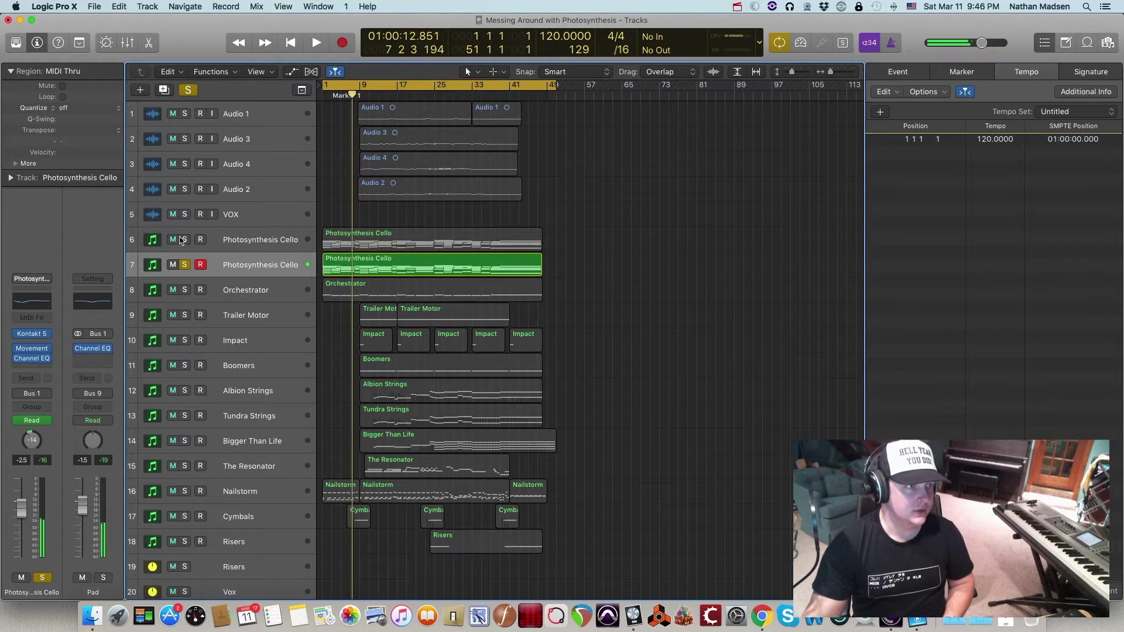
Step: Add the first Photosynthesis Cello track to the solo and play both cello tracks together from the project start
key(Up)
click(242, 267)
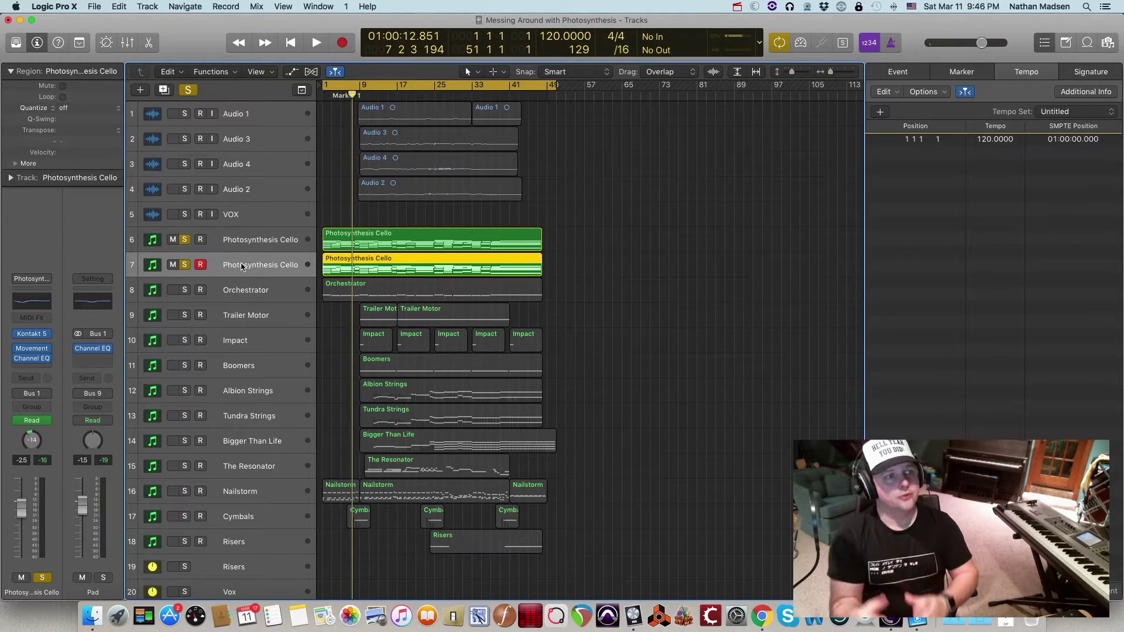
key(Return)
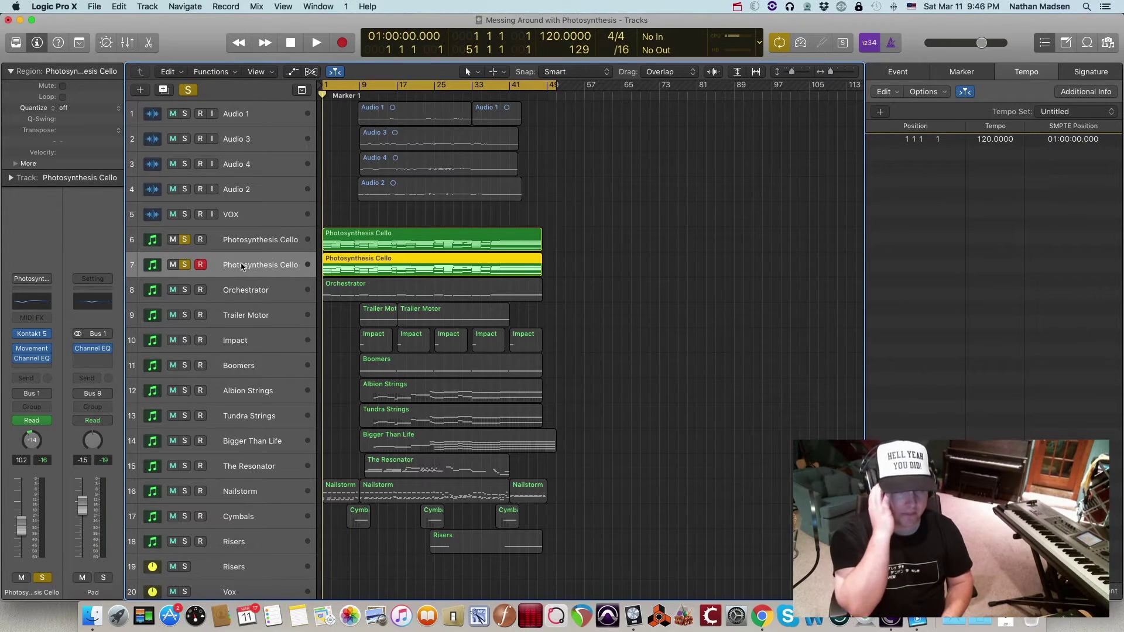
key(space)
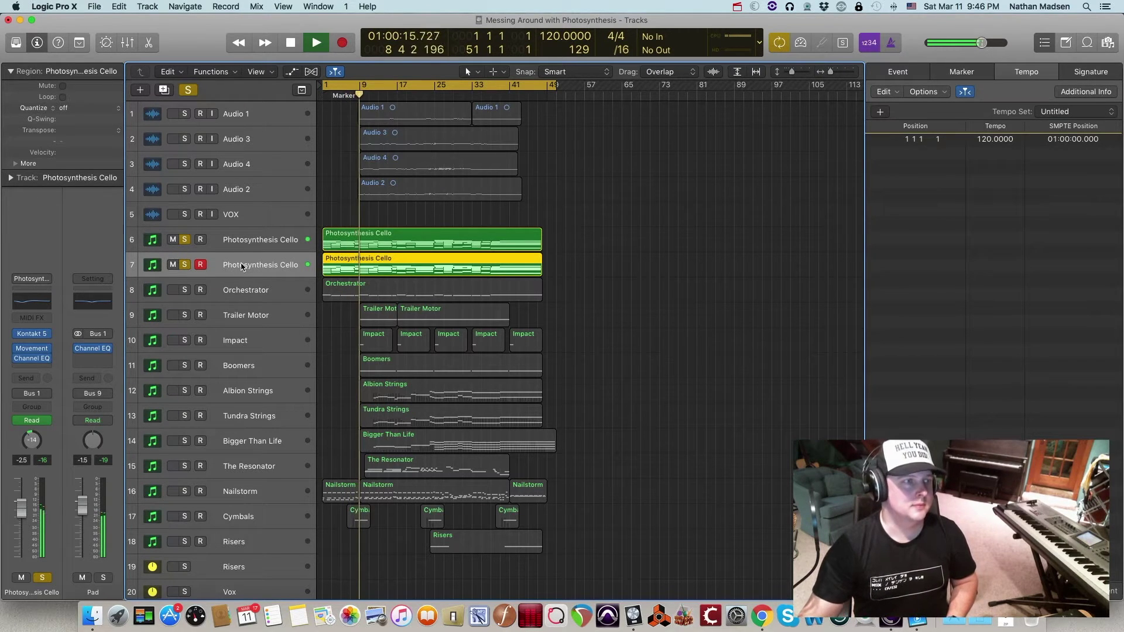
key(space)
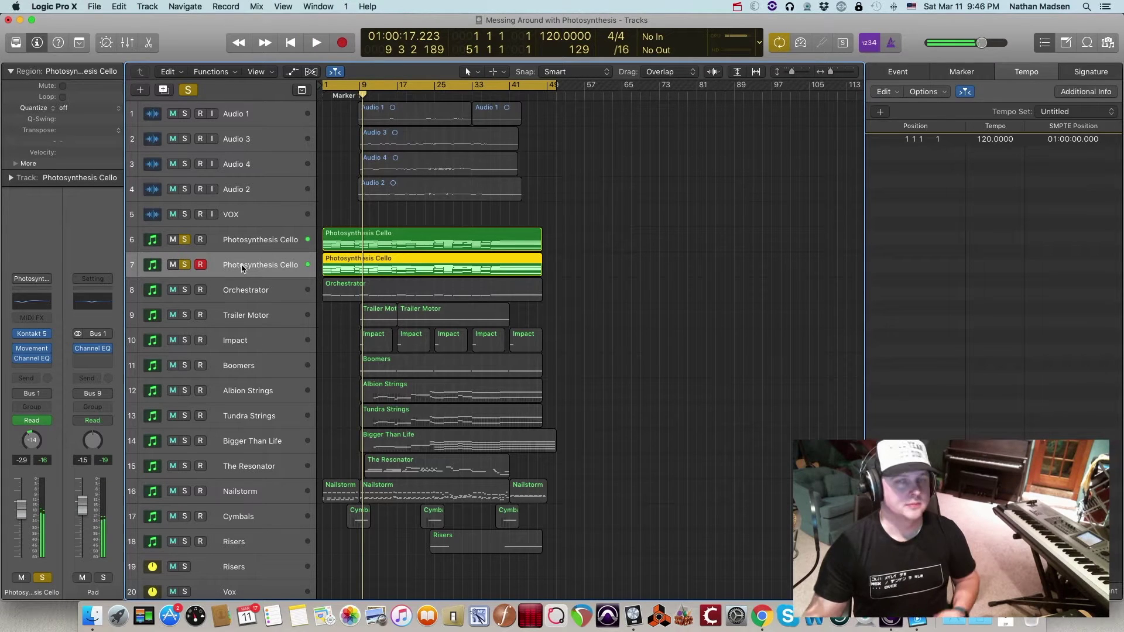
Step: Clear the solo on both Photosynthesis Cello tracks and solo the Nailstorm track instead
click(184, 240)
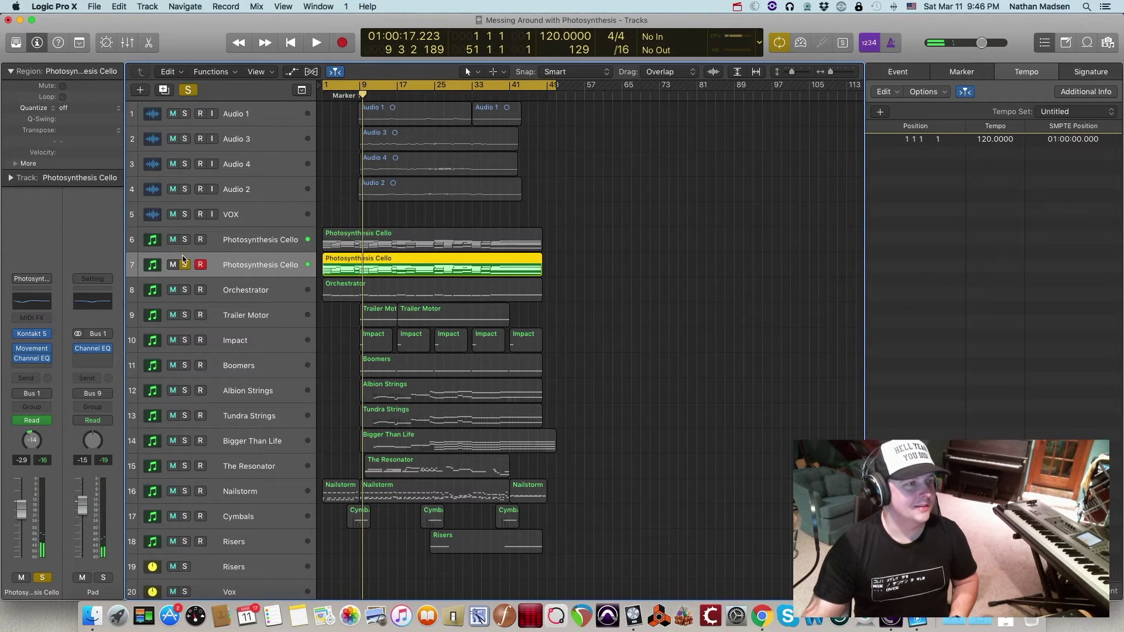
click(183, 265)
click(240, 492)
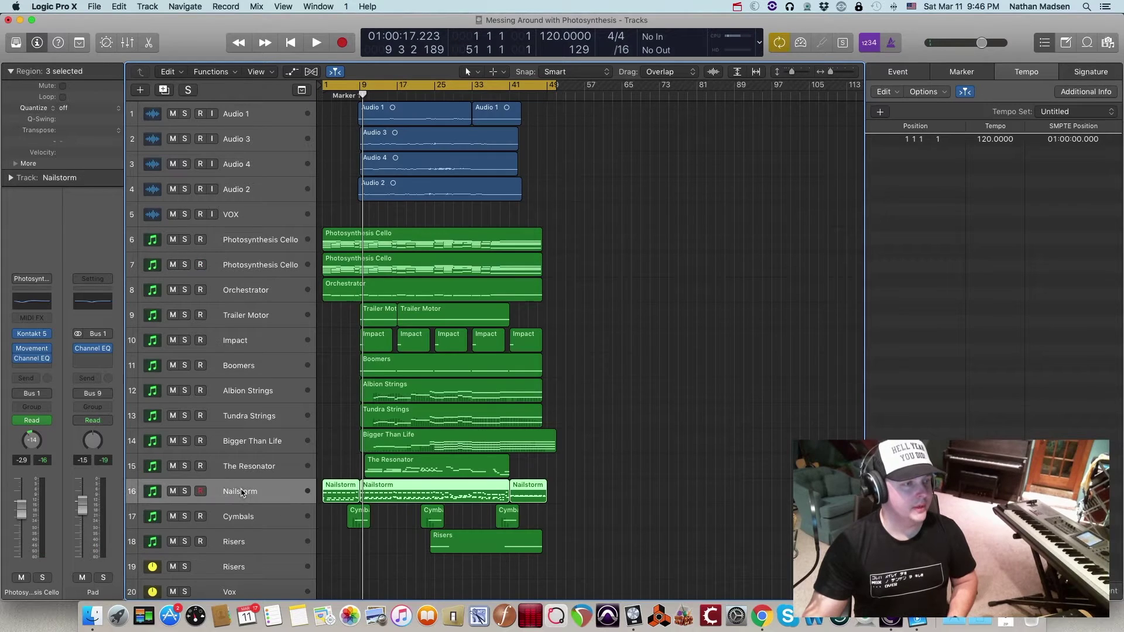
click(185, 491)
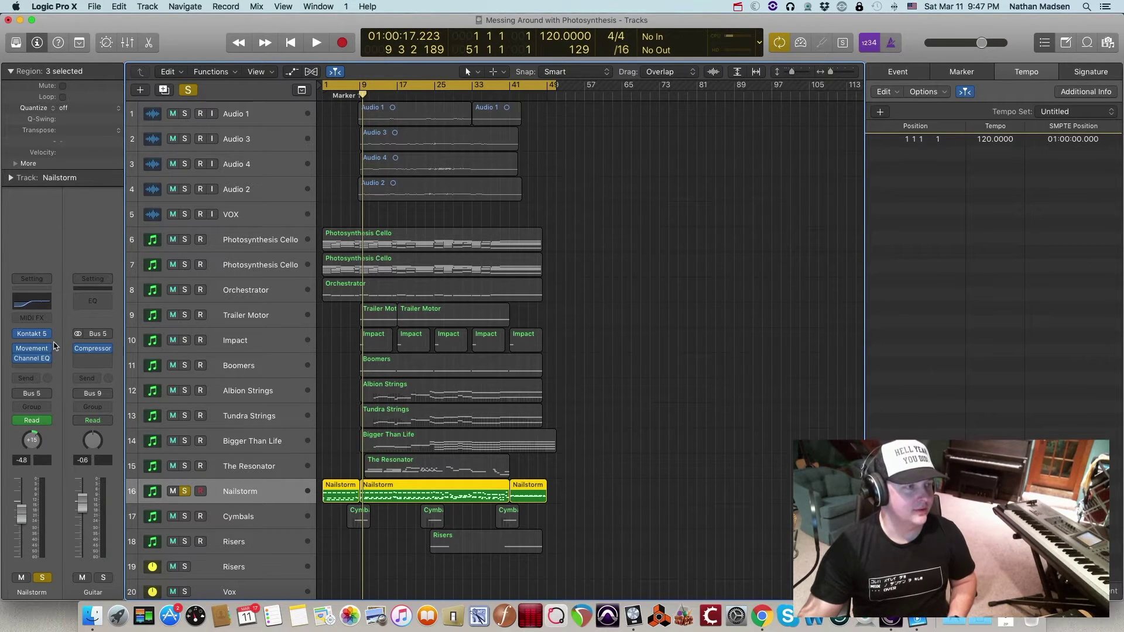
Step: Inspect the Channel EQ and Movement effects on the Nailstorm track
mouse_move(35, 338)
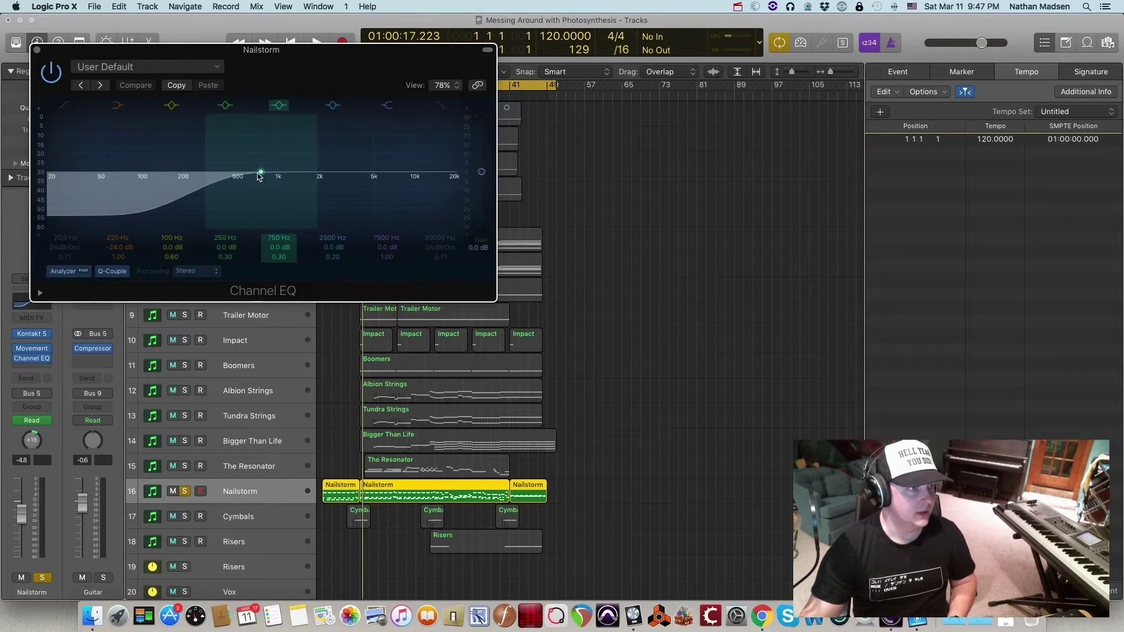
click(36, 50)
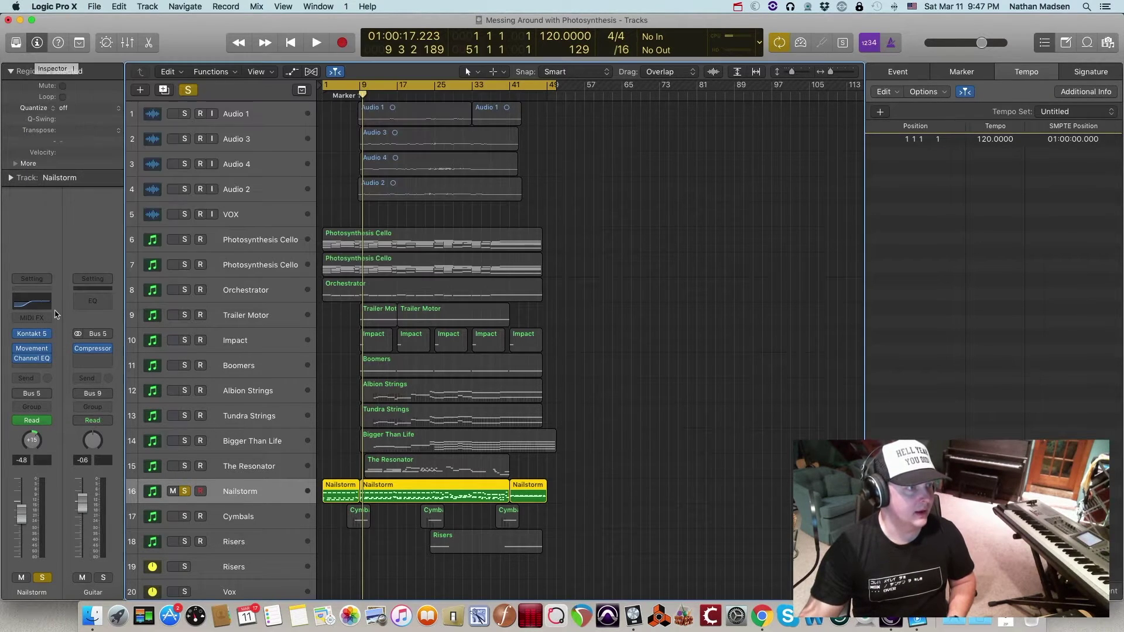
click(31, 348)
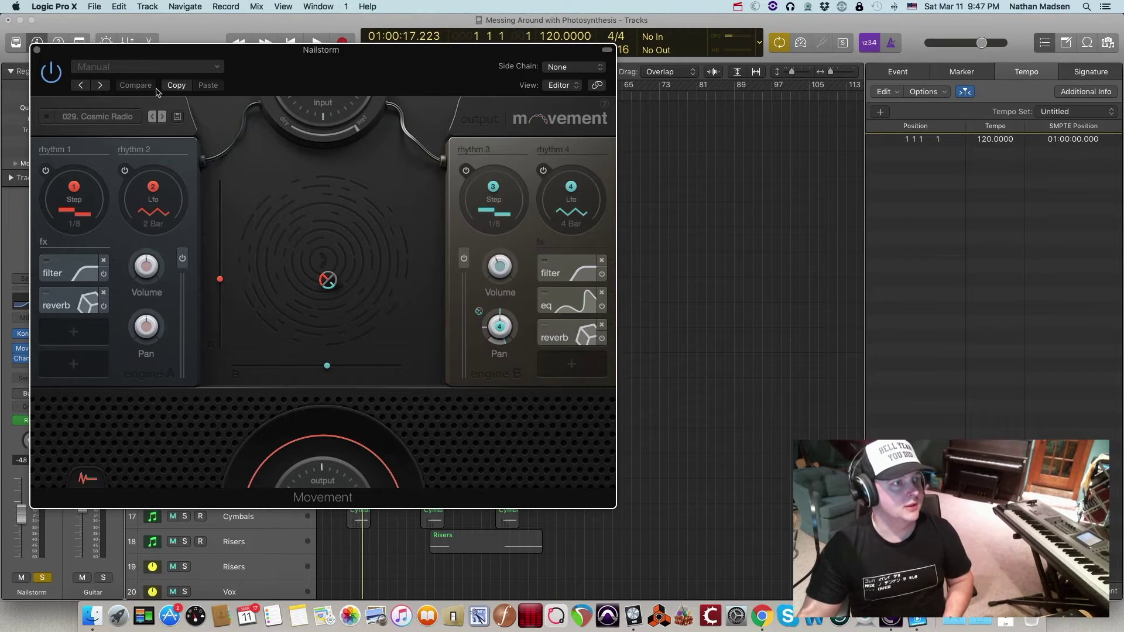
Step: Close the Movement effect, bypass Movement and Channel EQ on the Nailstorm track, and play the dry part from the project start
click(37, 51)
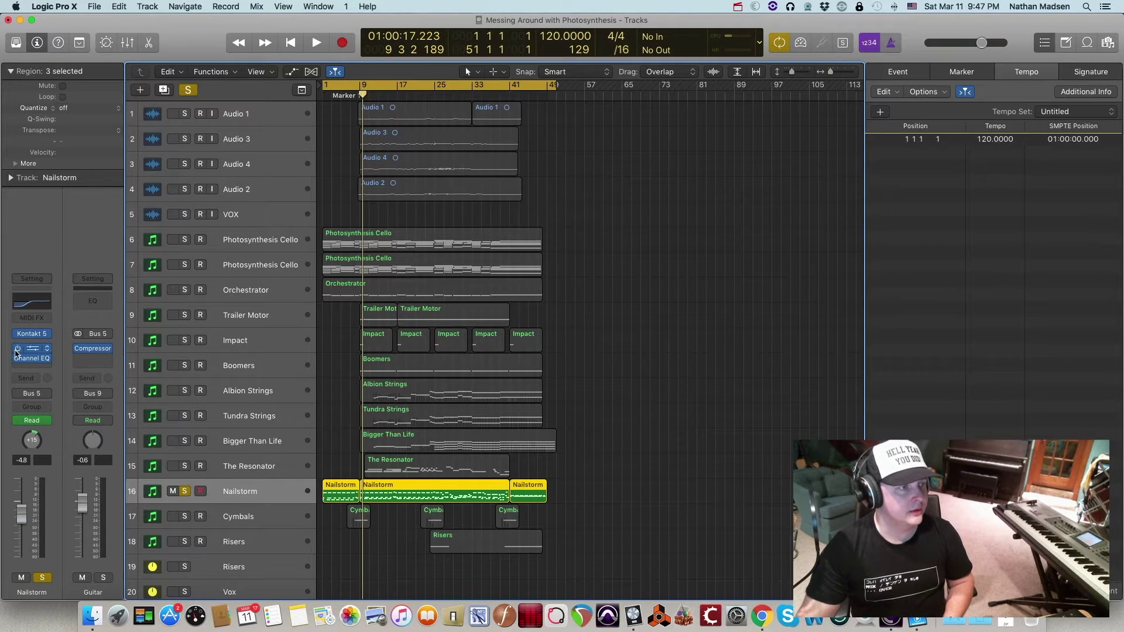
key(Return)
key(space)
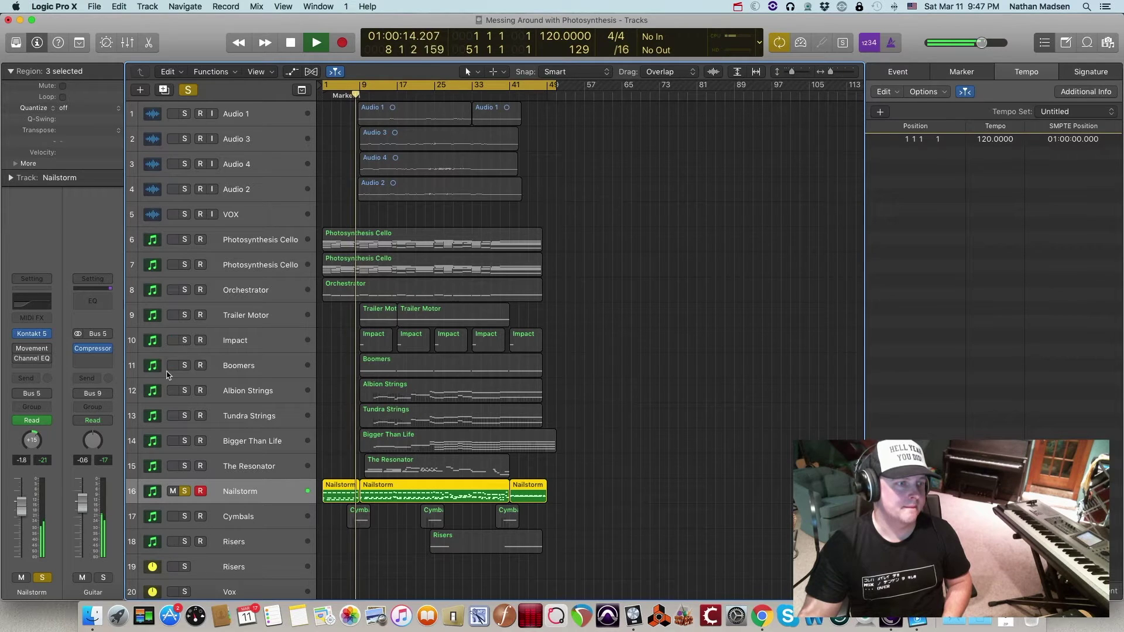
key(space)
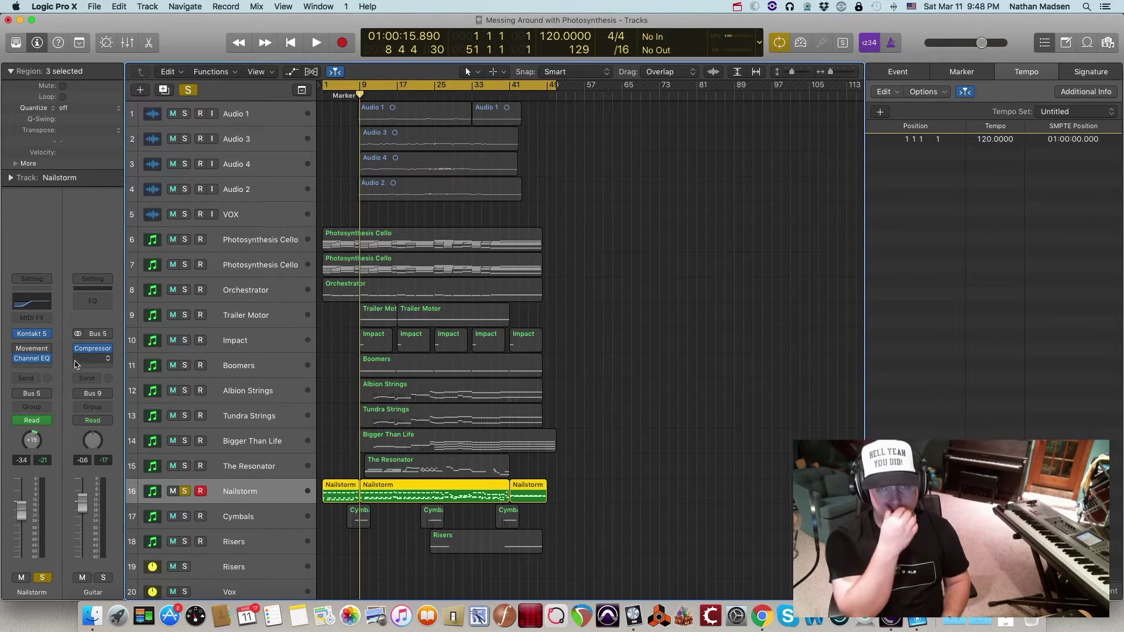
Step: Compare the Nailstorm sound by re-enabling Channel EQ first and Movement second, playing from the project start each time
key(space)
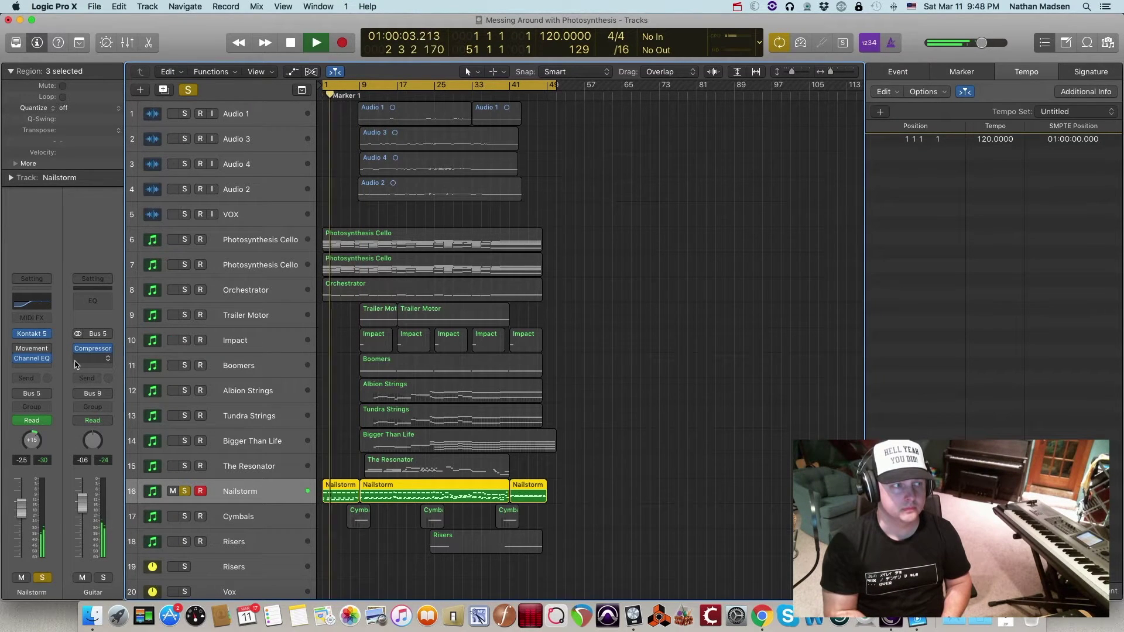
key(space)
mouse_move(17, 351)
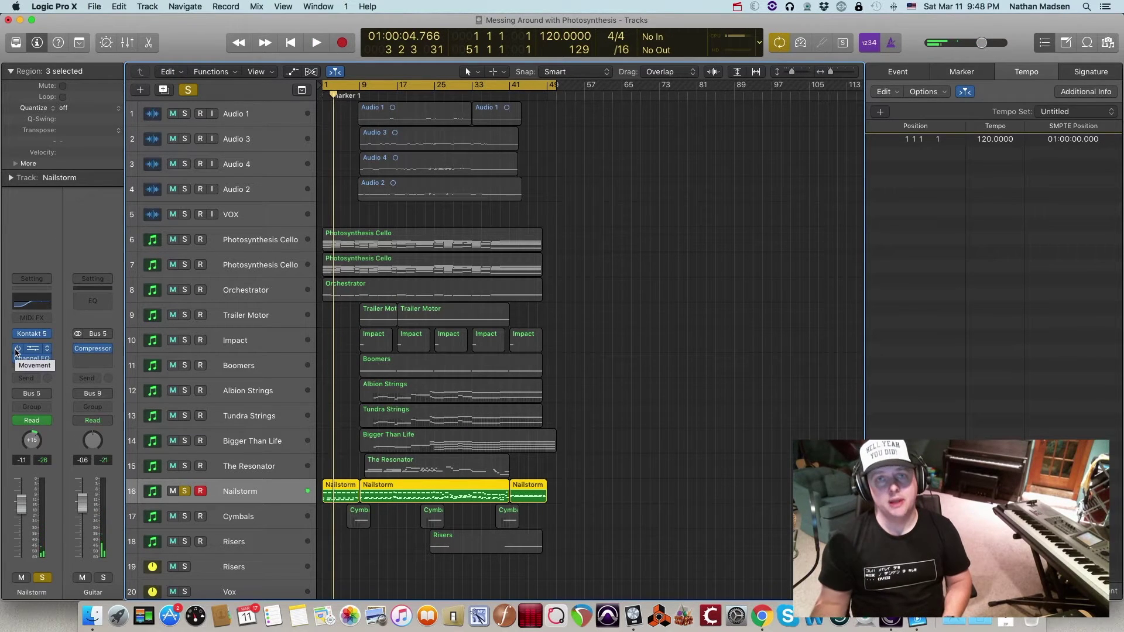
key(Return)
key(space)
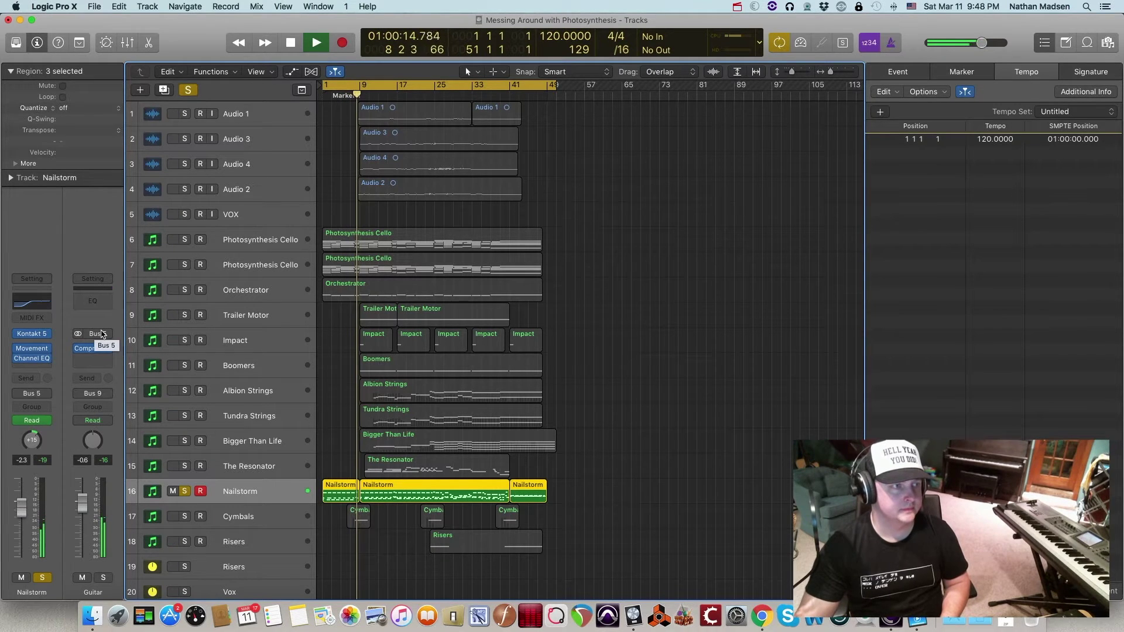
key(space)
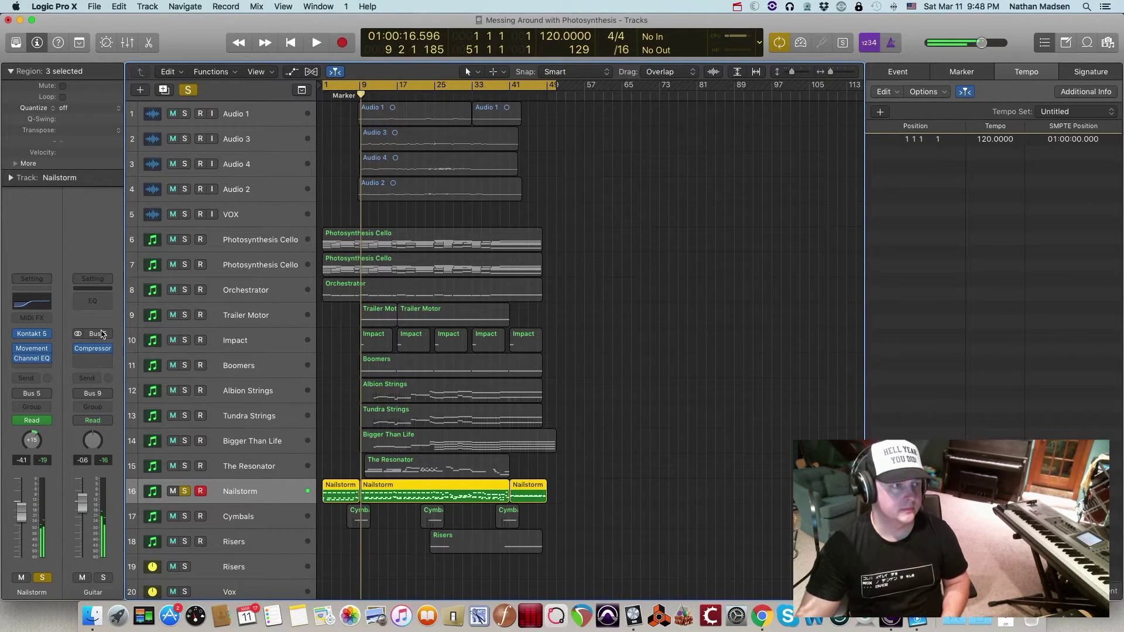
Step: Add both Photosynthesis Cello tracks to the Nailstorm solo and play all three together from the project start
click(185, 240)
click(184, 265)
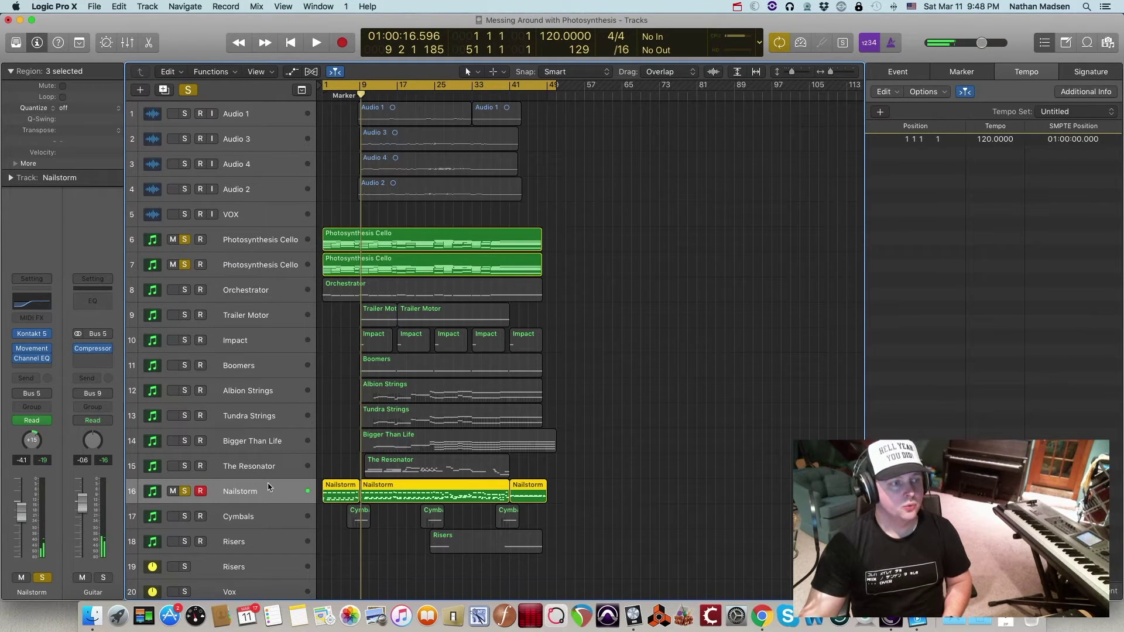
key(Return)
key(space)
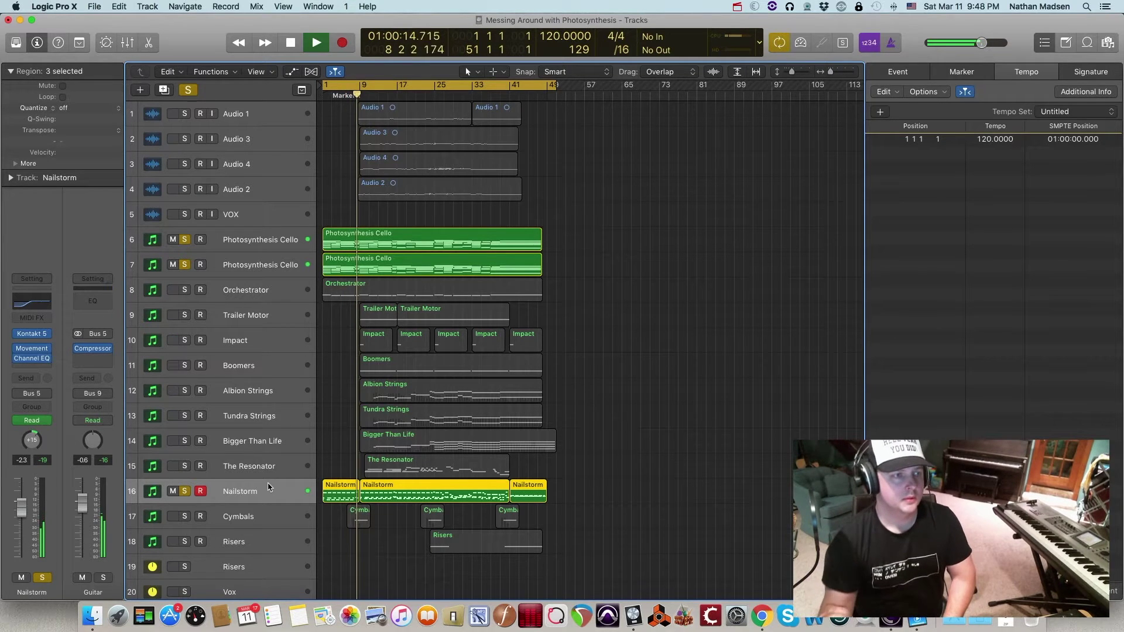
key(space)
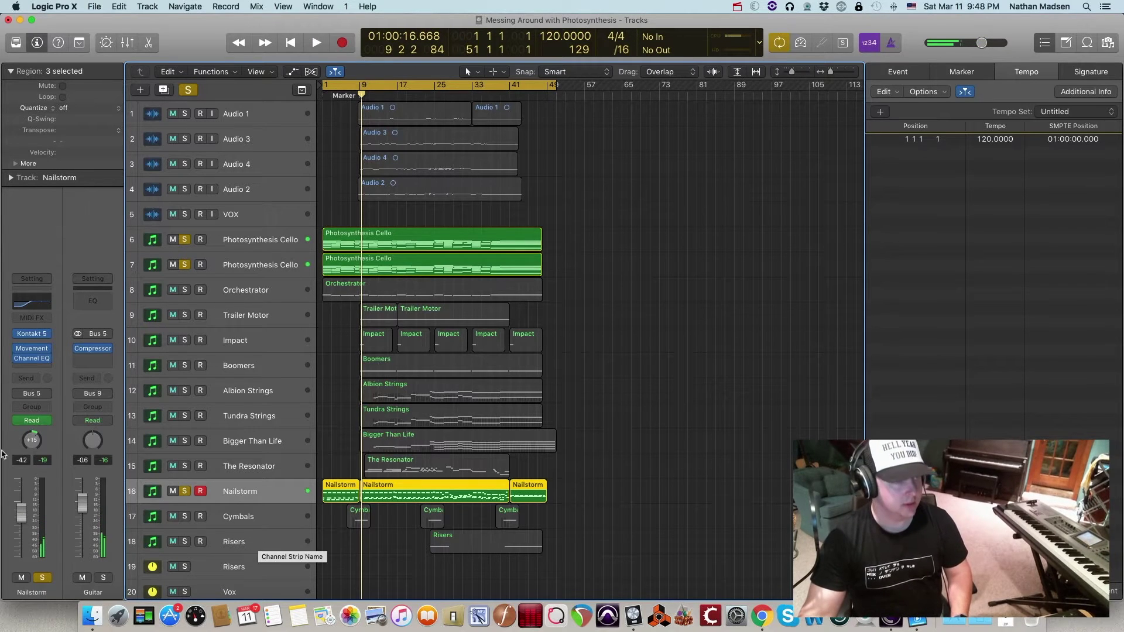
Step: Clear all track solos and switch off the cycle range, with the playhead placed at bar 9
alt+click(185, 240)
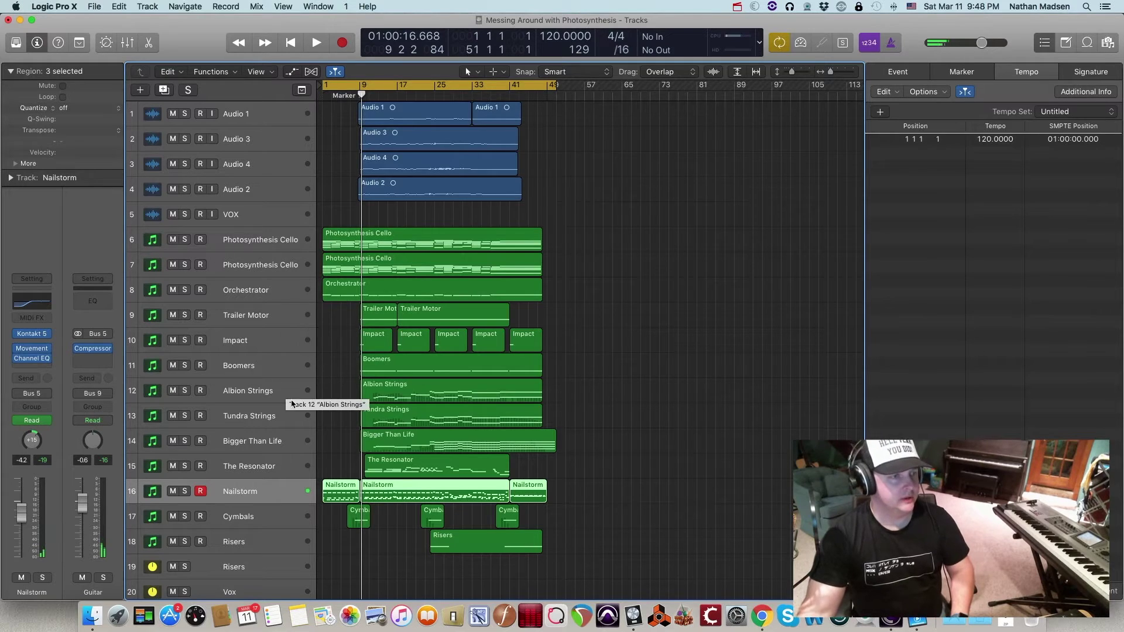
click(386, 86)
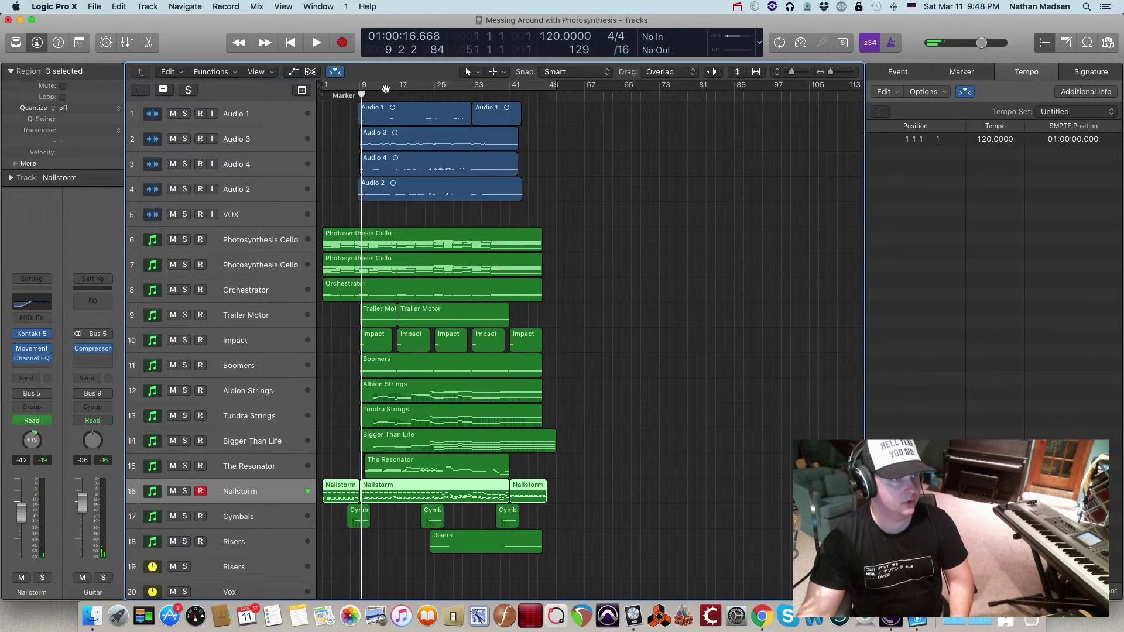
click(361, 94)
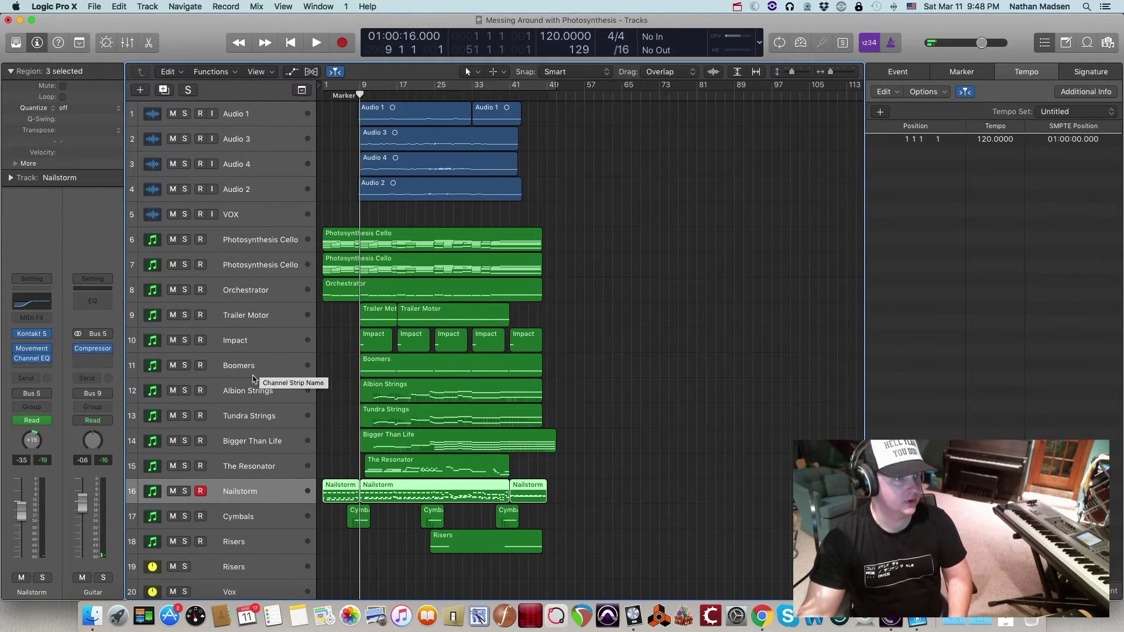
Step: Solo the Albion Strings, Tundra Strings and Bigger Than Life tracks
click(185, 391)
click(184, 415)
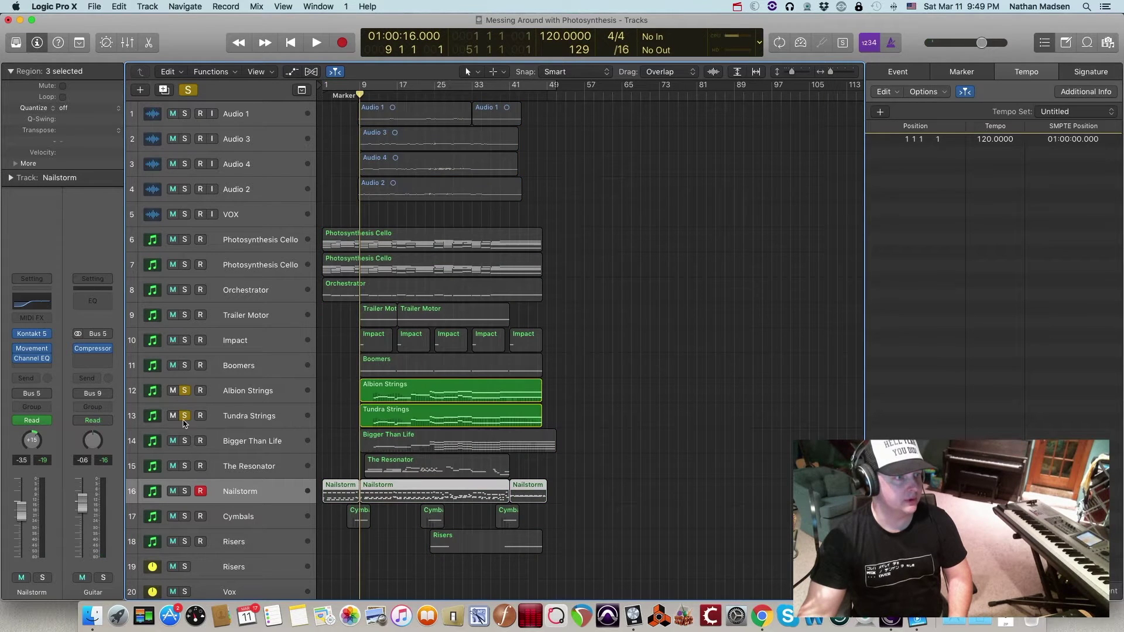
click(184, 441)
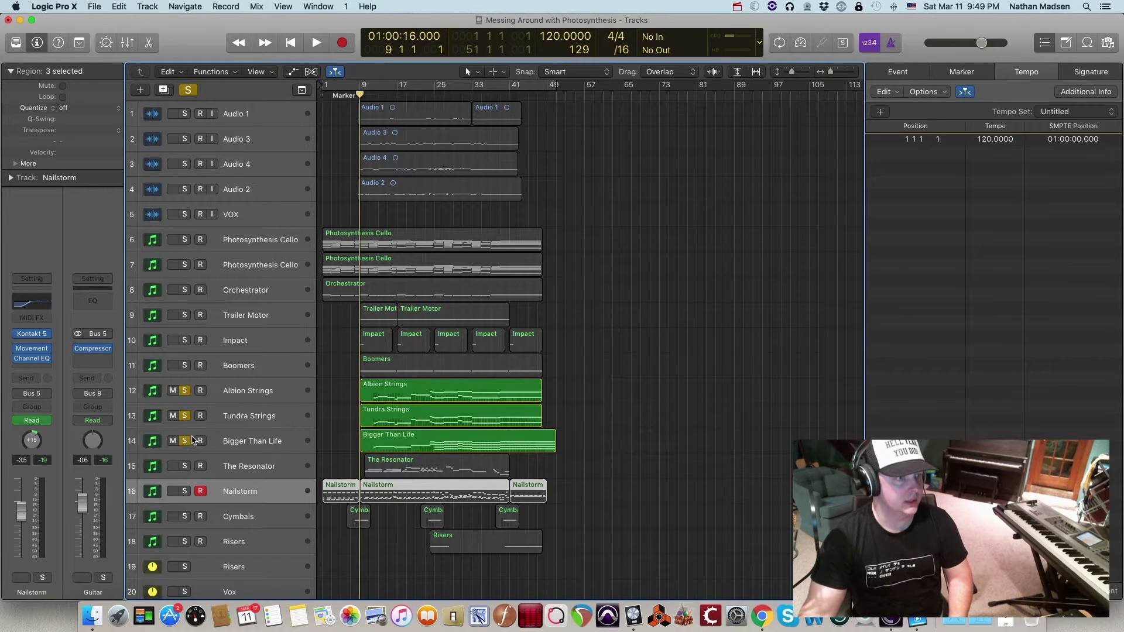
Step: Review the channel strips of the Albion Strings, Tundra Strings and Bigger Than Life tracks one after another
click(251, 396)
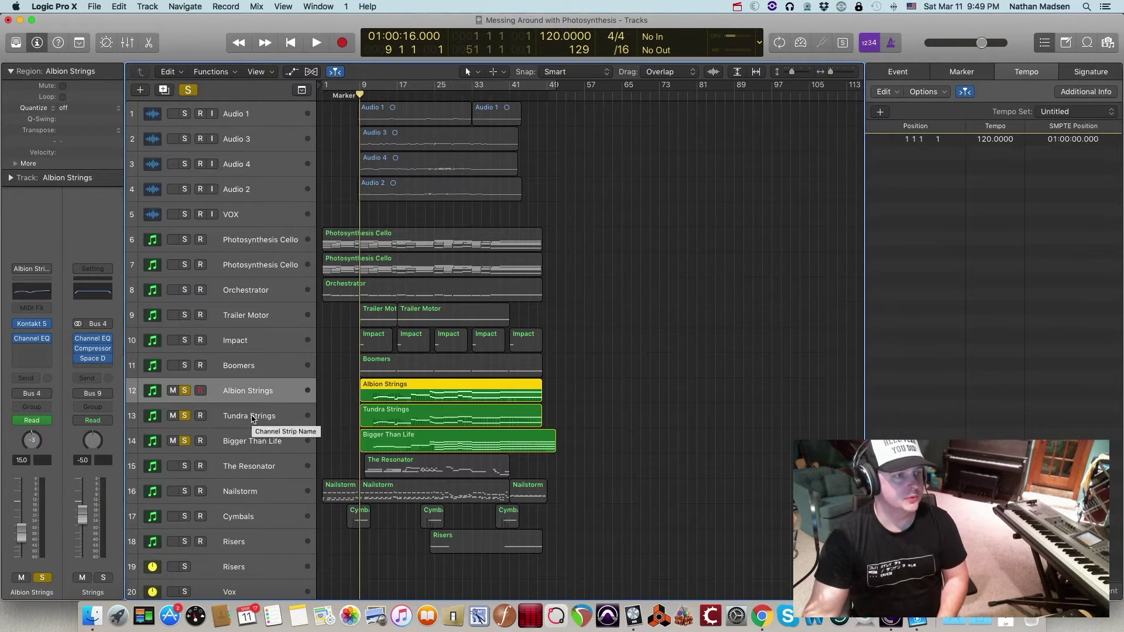
click(253, 419)
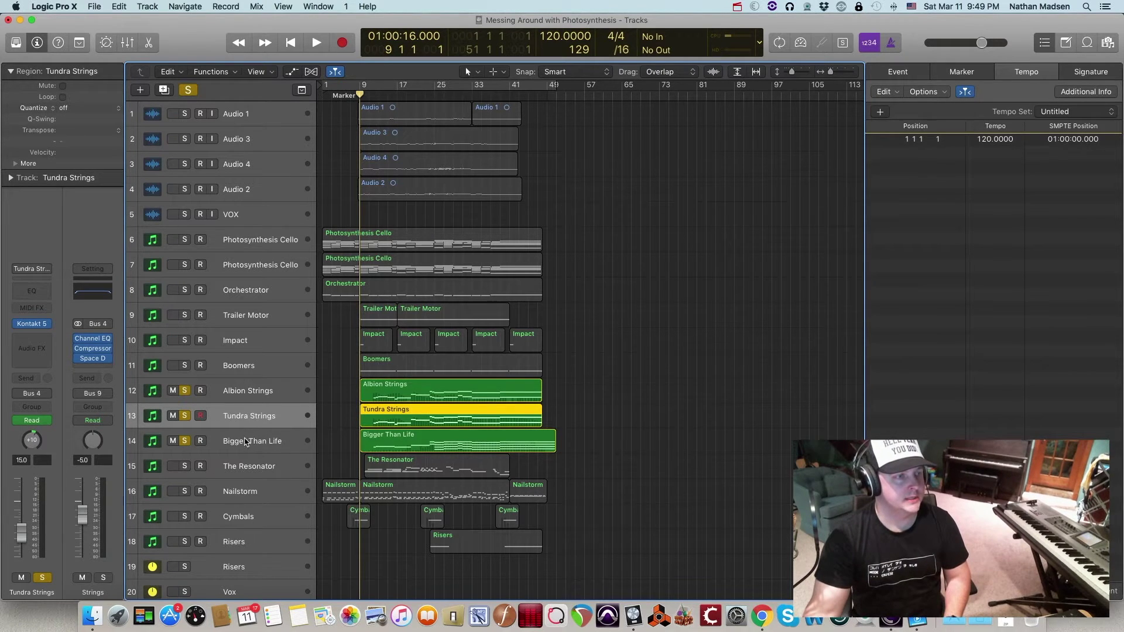
click(249, 444)
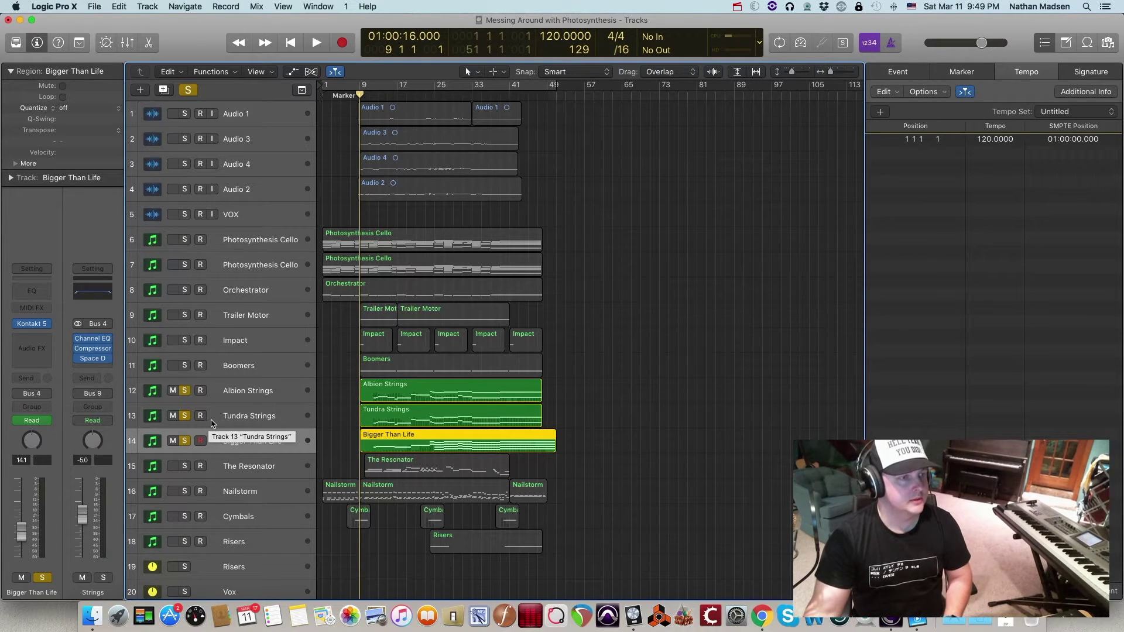
click(237, 396)
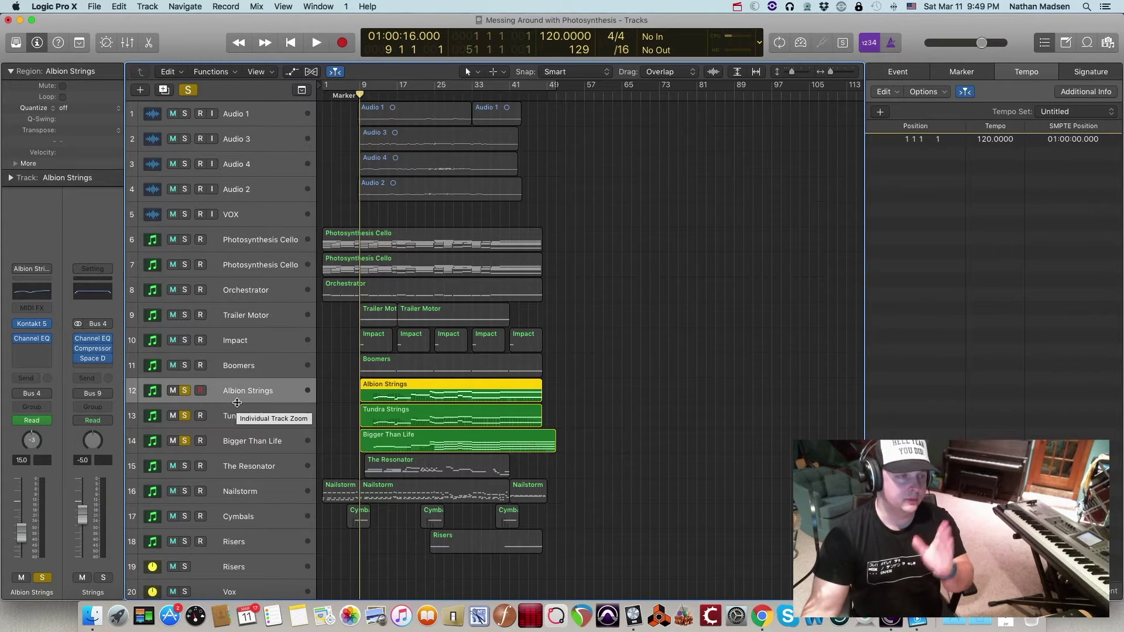
click(242, 416)
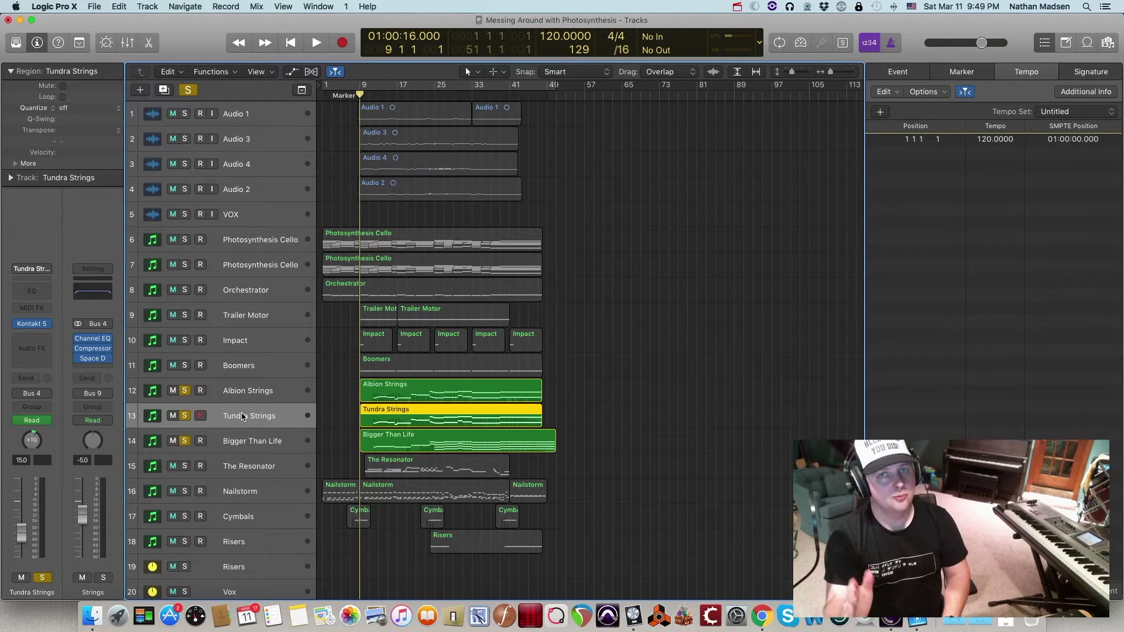
click(241, 442)
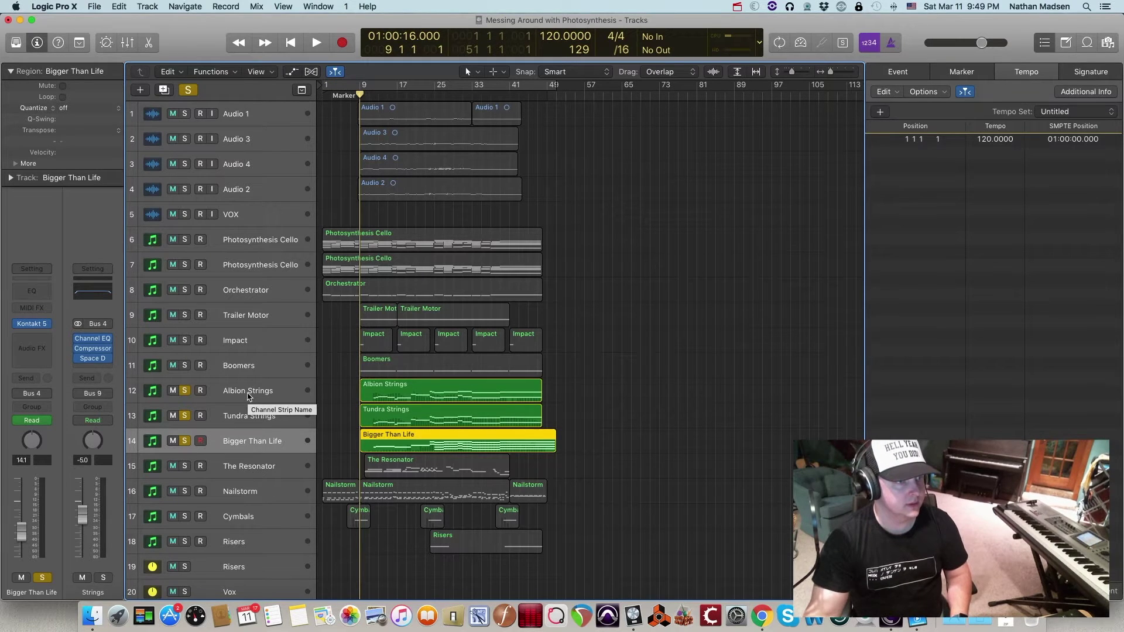
Step: Listen to the three soloed string tracks, restarting playback around bar 11 just before their notes begin
key(space)
key(space)
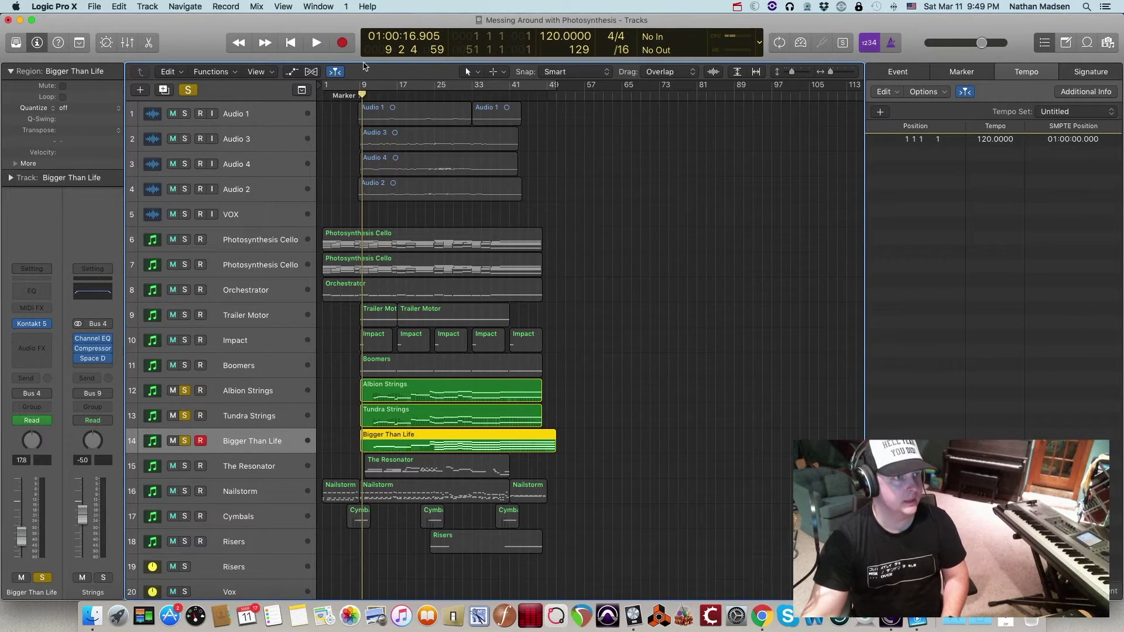
click(378, 95)
key(super+Right)
key(super+Right)
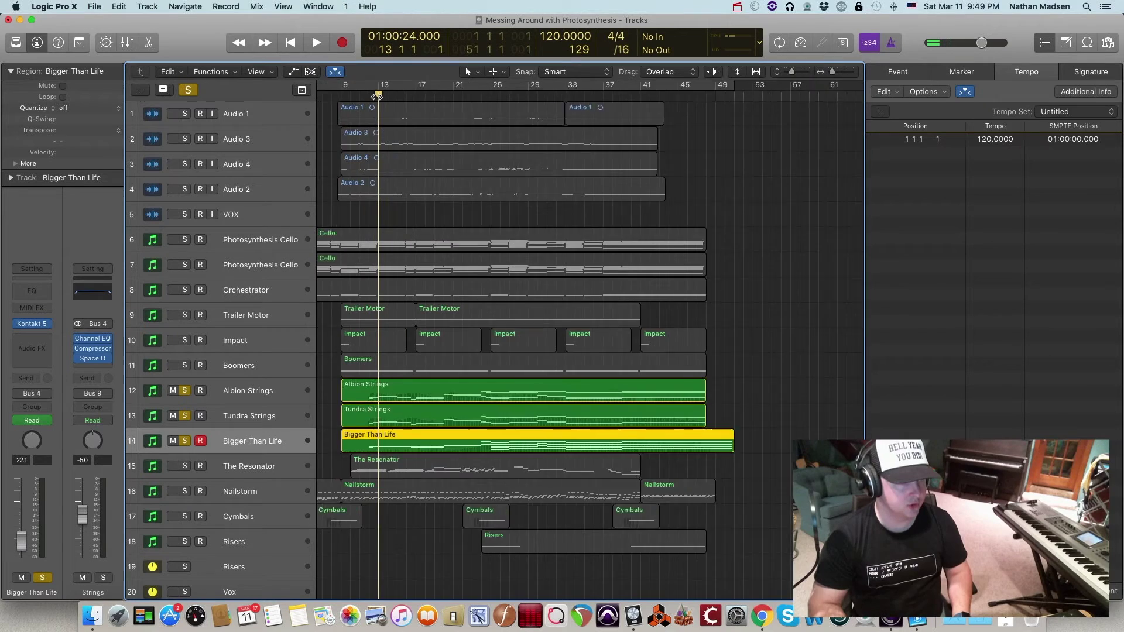
click(354, 95)
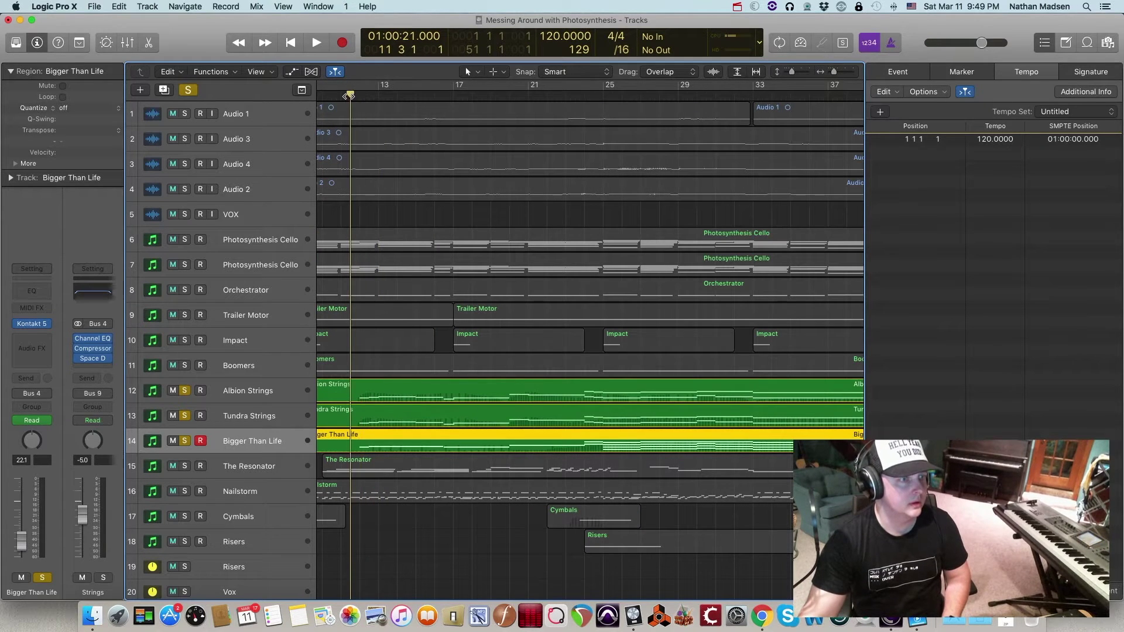
key(space)
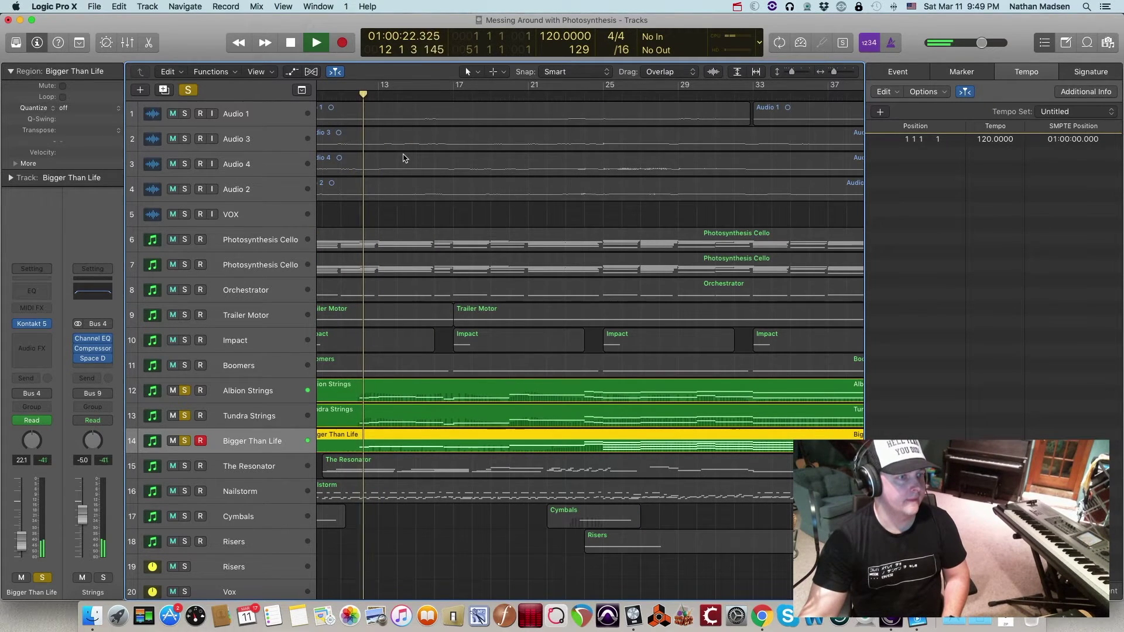
key(super+Left)
key(super+Left)
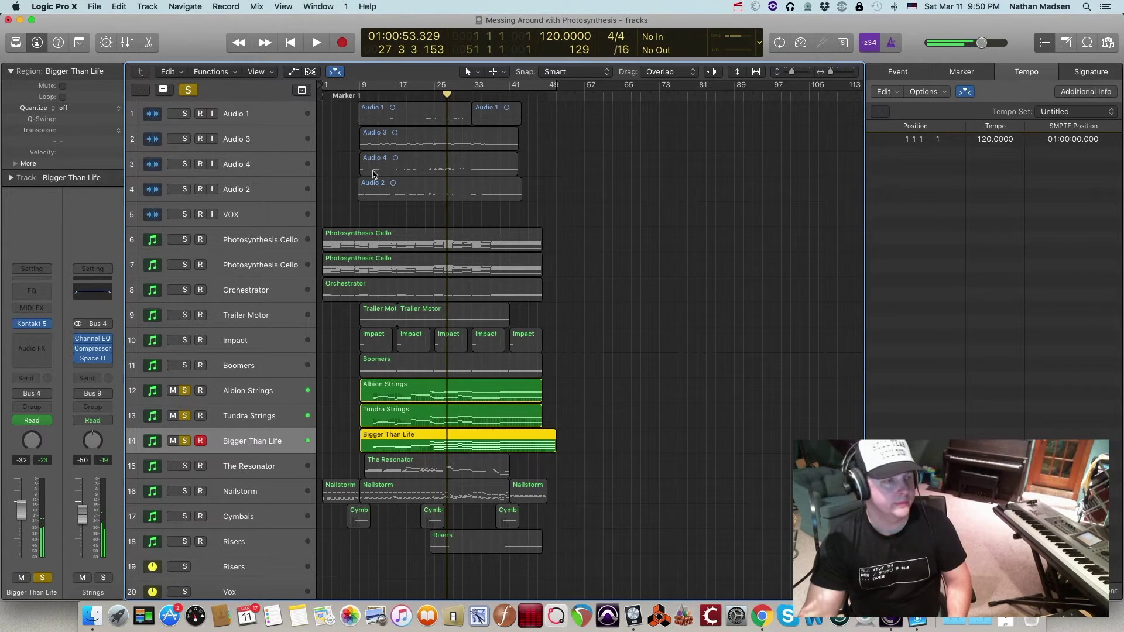
Step: Clear the string solos and solo The Resonator track instead, with the playhead at bar 10
alt+click(184, 391)
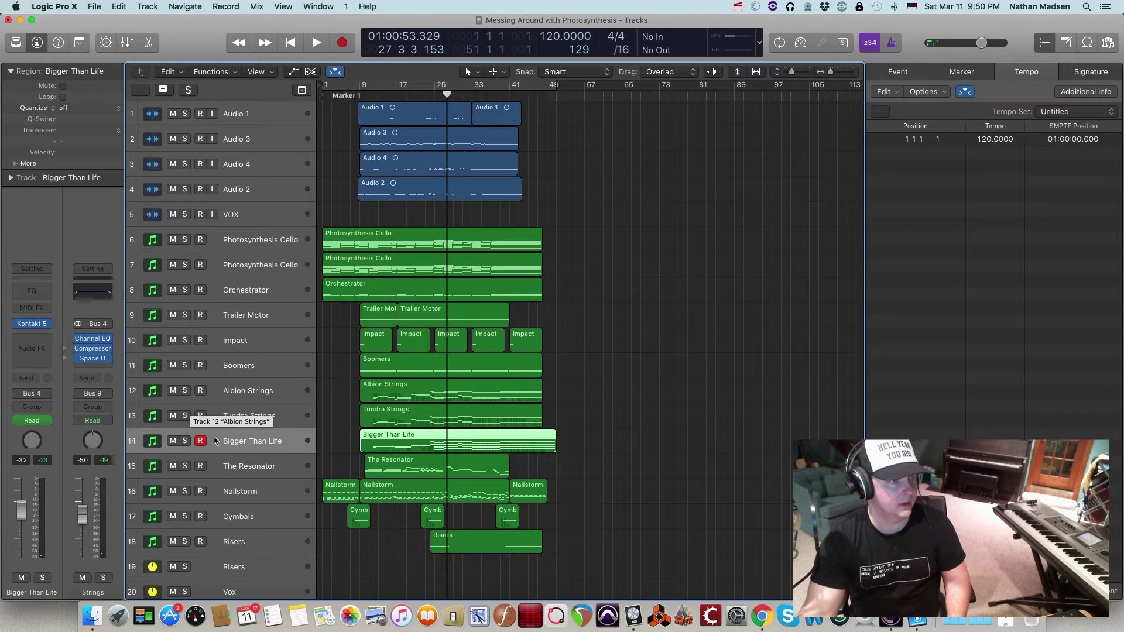
click(223, 473)
click(184, 466)
drag(361, 93, 364, 95)
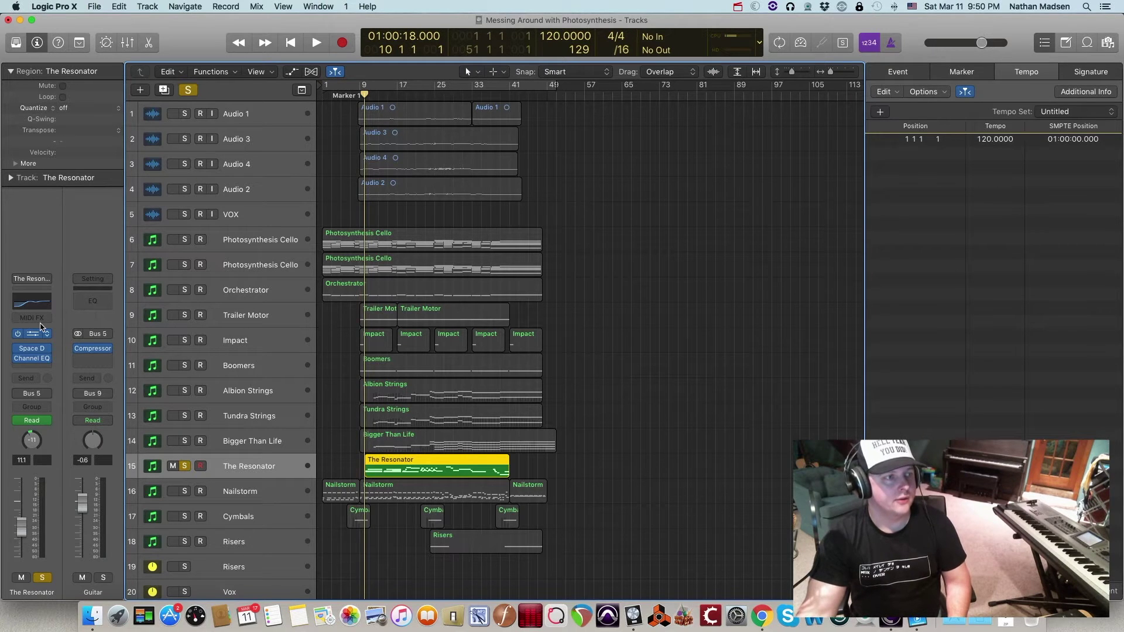
Step: Inspect the Kontakt instrument on The Resonator track, close it and deselect the region
click(40, 325)
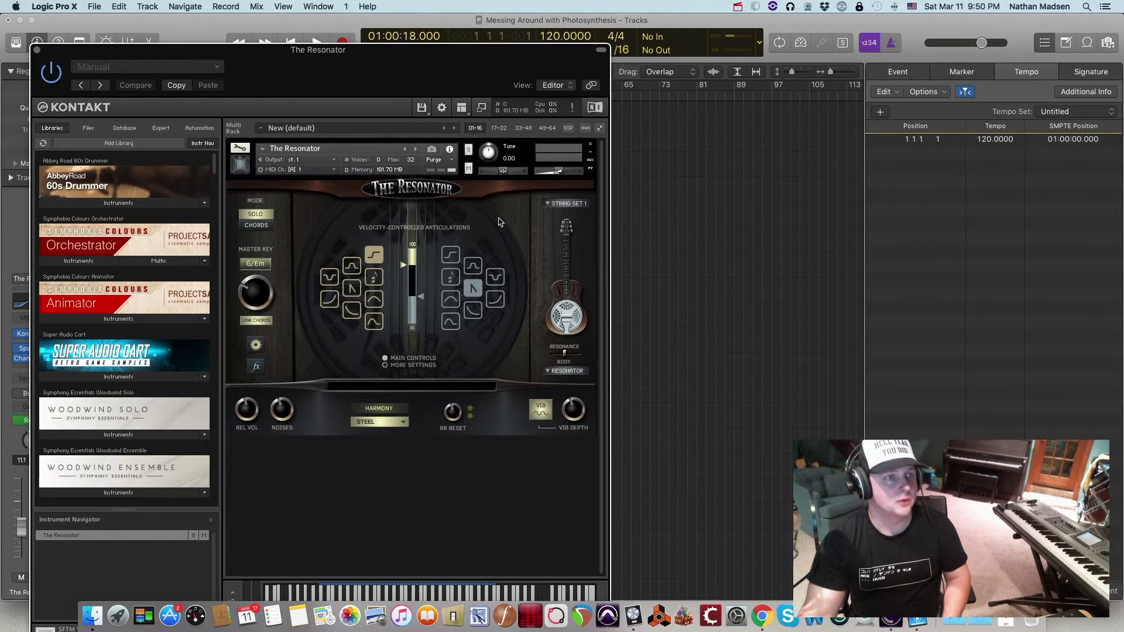
click(35, 50)
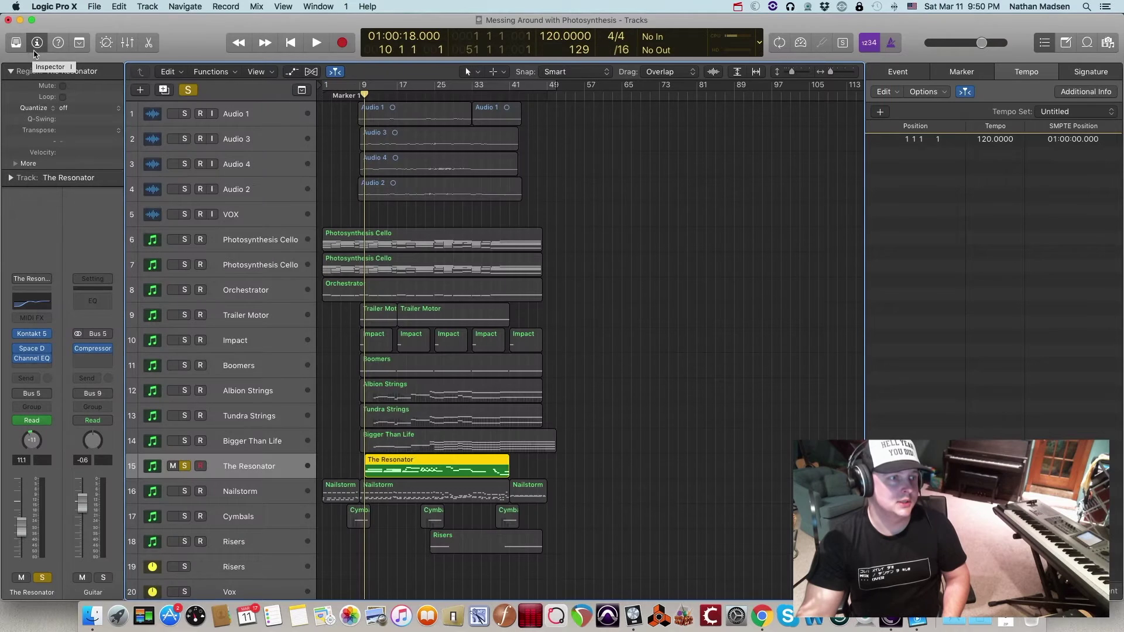
click(344, 390)
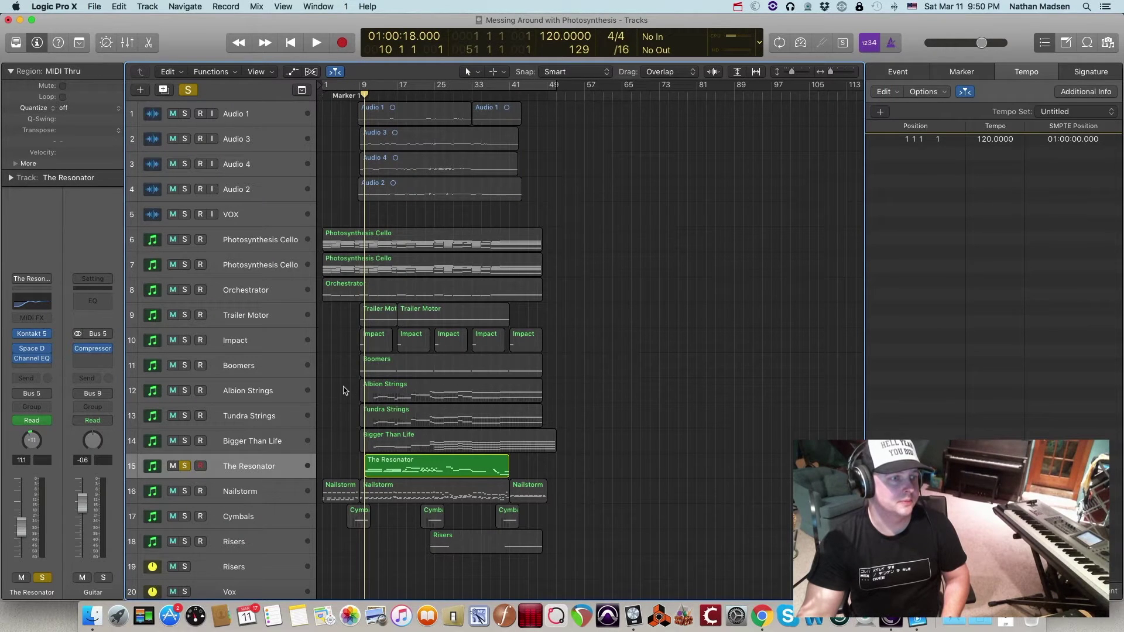
Step: Play the soloed Resonator track from bar 10 while inspecting its Channel EQ, and clear its solo after stopping
key(space)
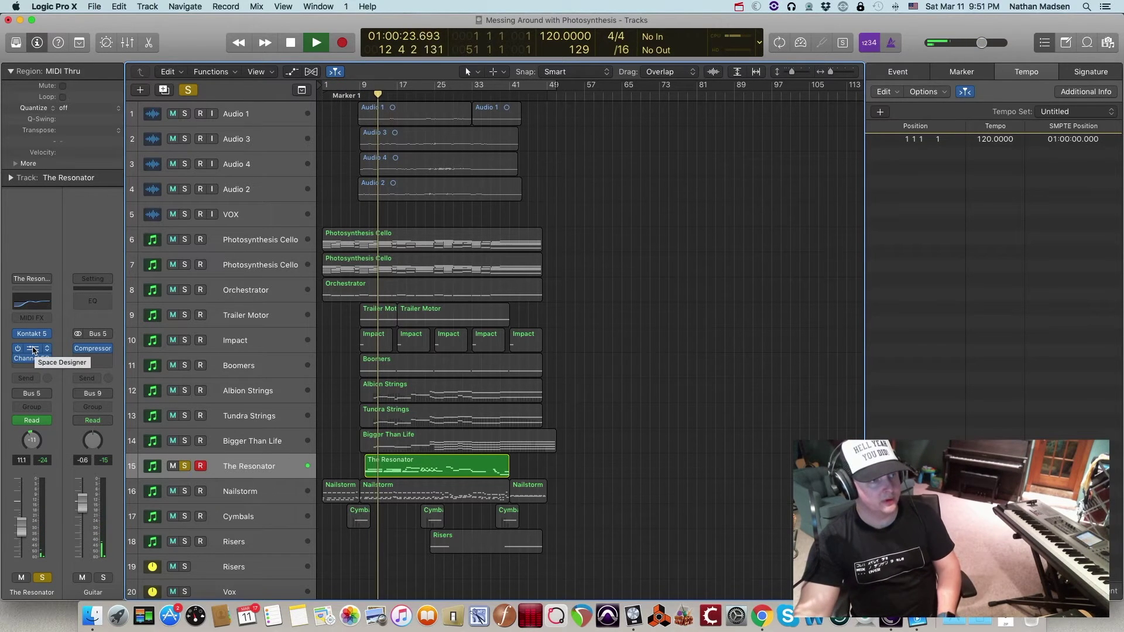
click(37, 301)
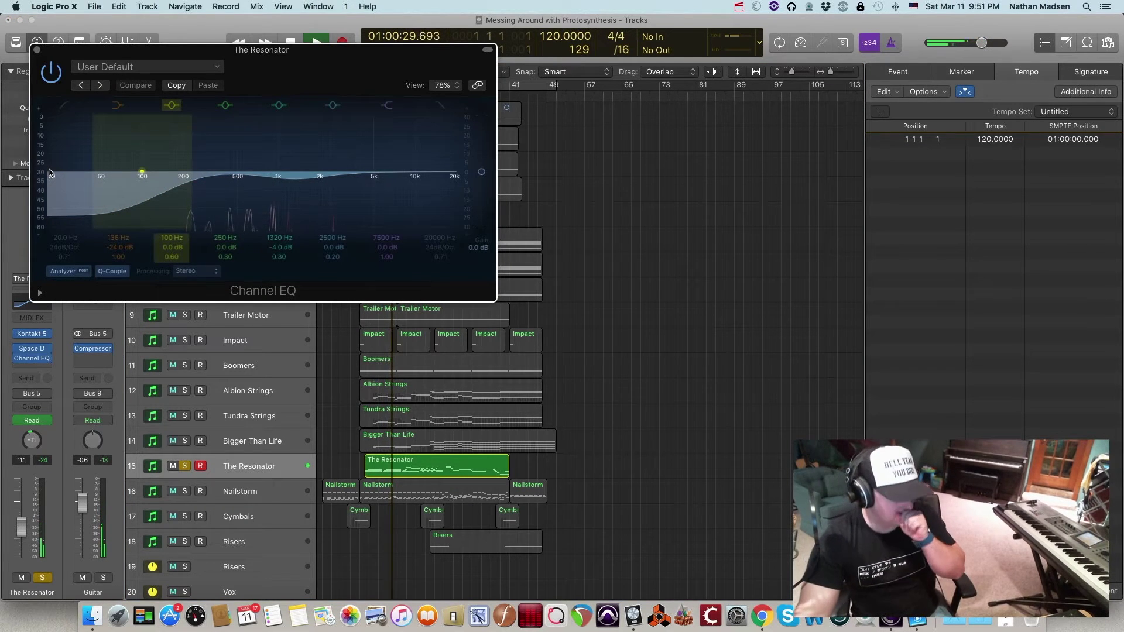
click(36, 50)
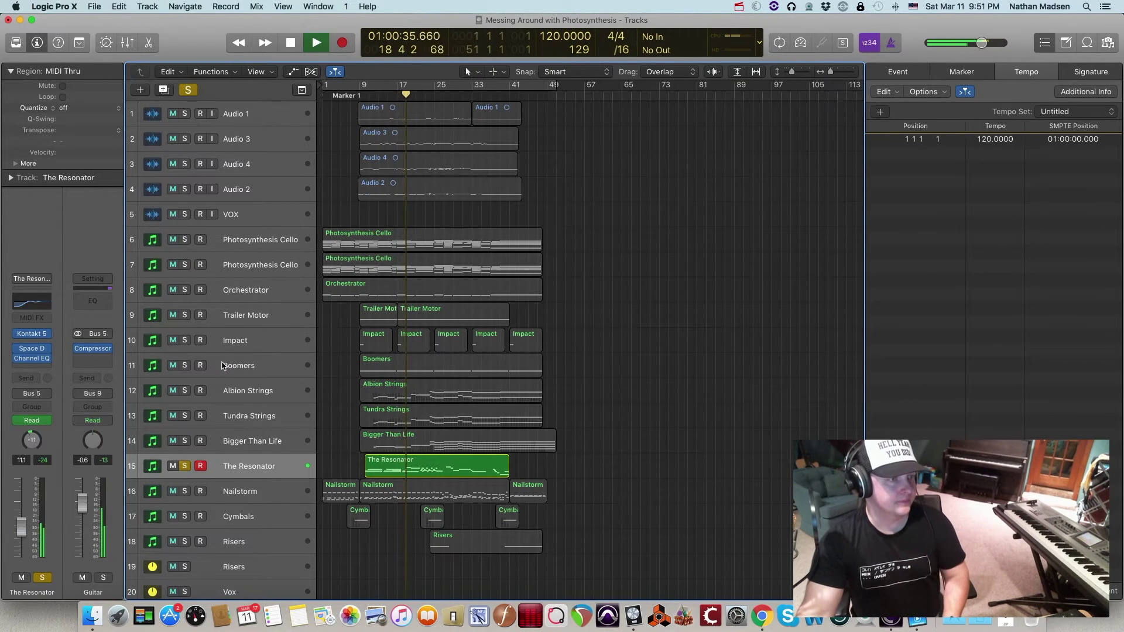
key(space)
click(185, 466)
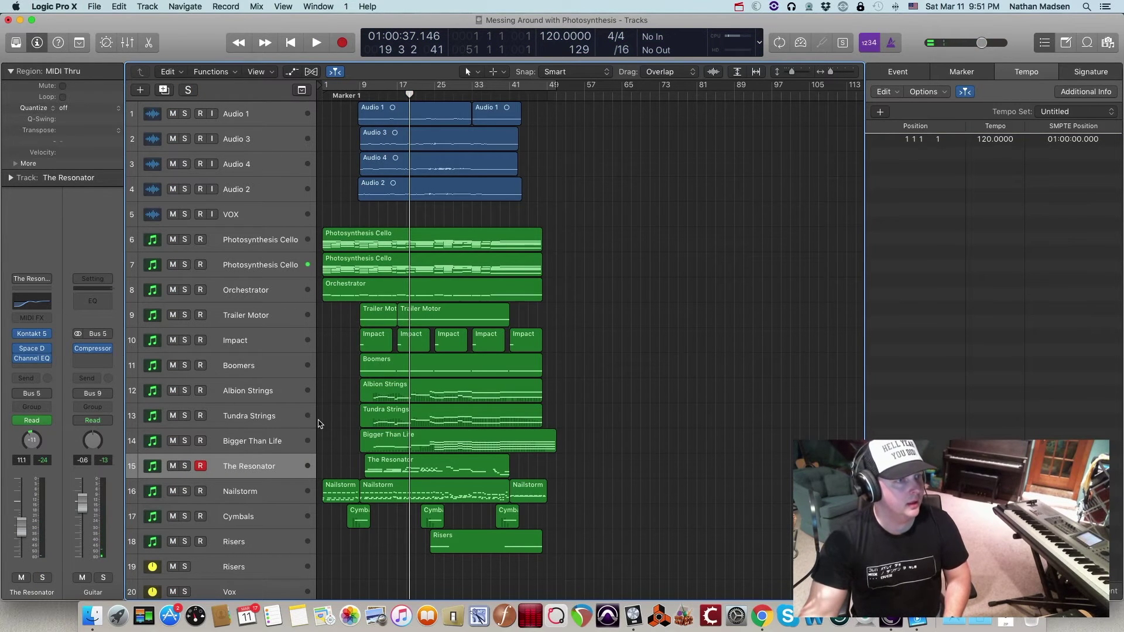
Step: Solo the Orchestrator track, listen to it from bar 1 with cycling on, and clear its solo after stopping
click(249, 292)
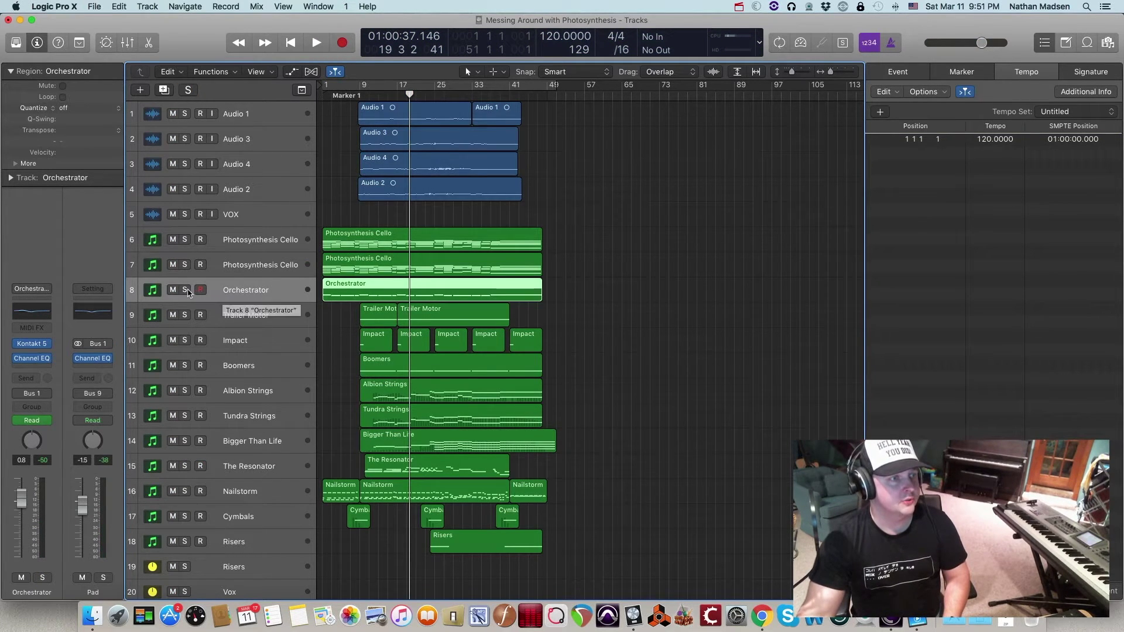
click(185, 290)
click(338, 86)
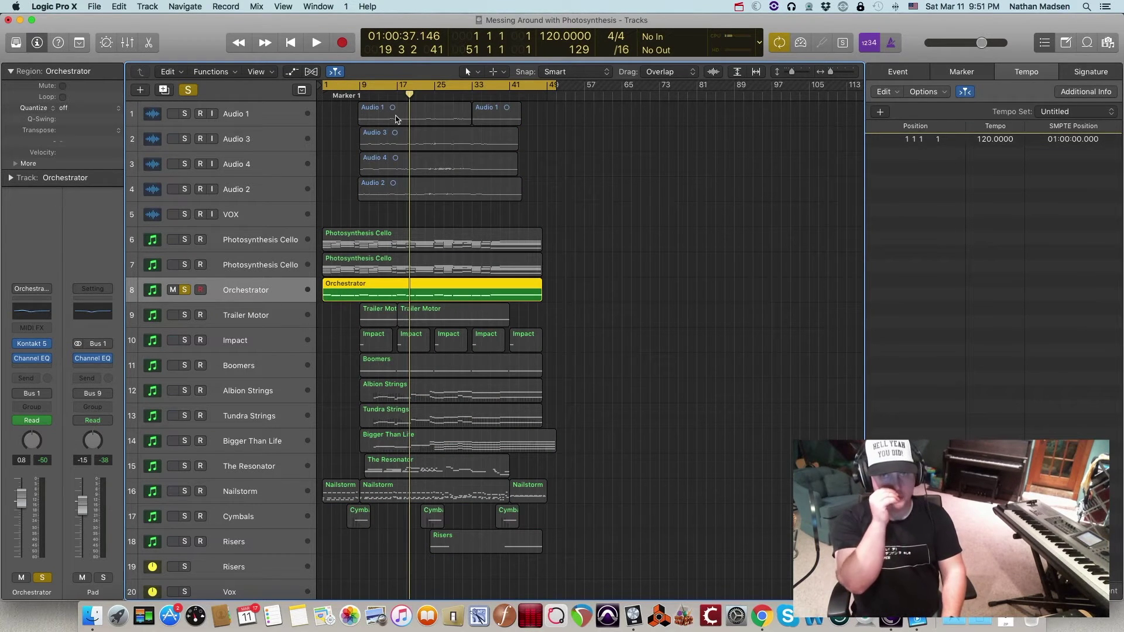
key(space)
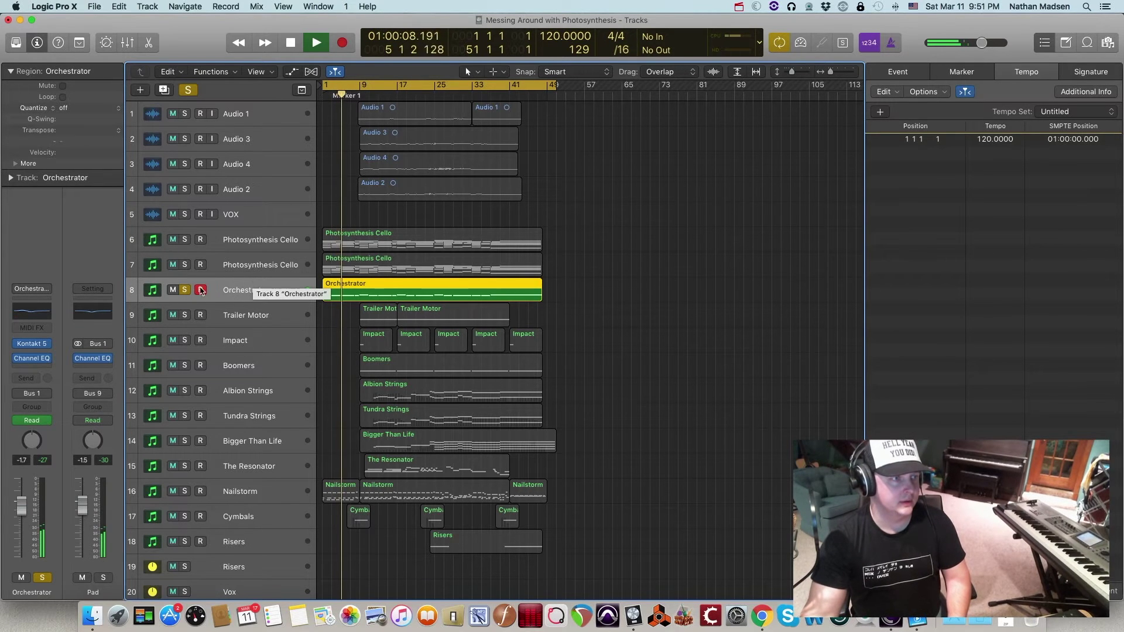
key(space)
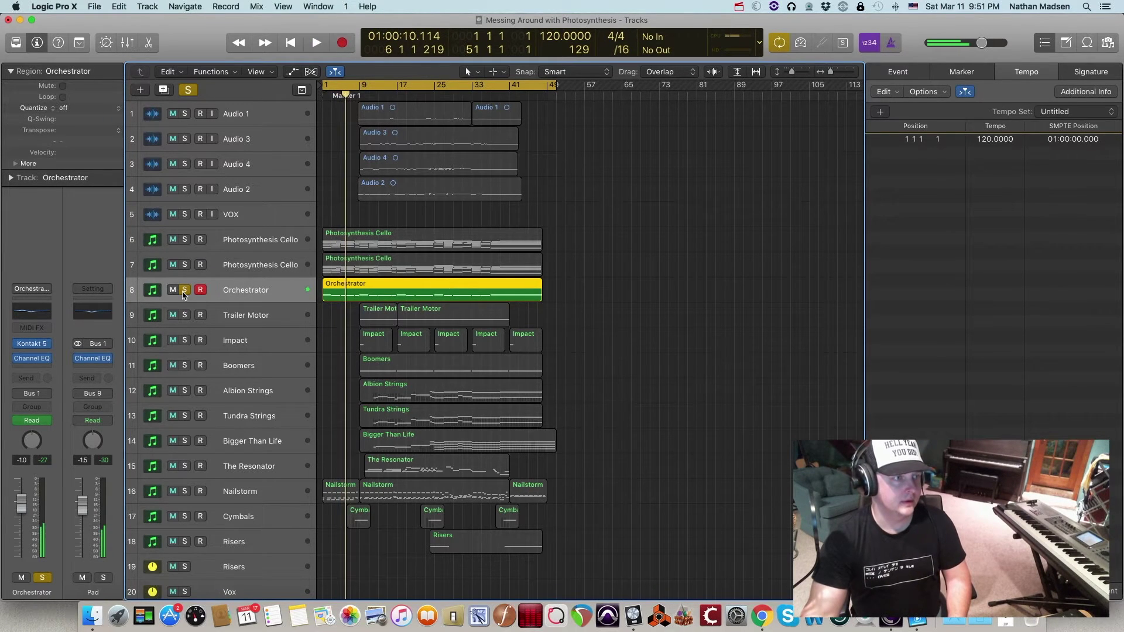
click(184, 291)
Step: Turn cycling off and listen to the Trailer Motor track soloed from bar 9, clearing its solo after stopping
click(359, 85)
click(360, 95)
click(229, 318)
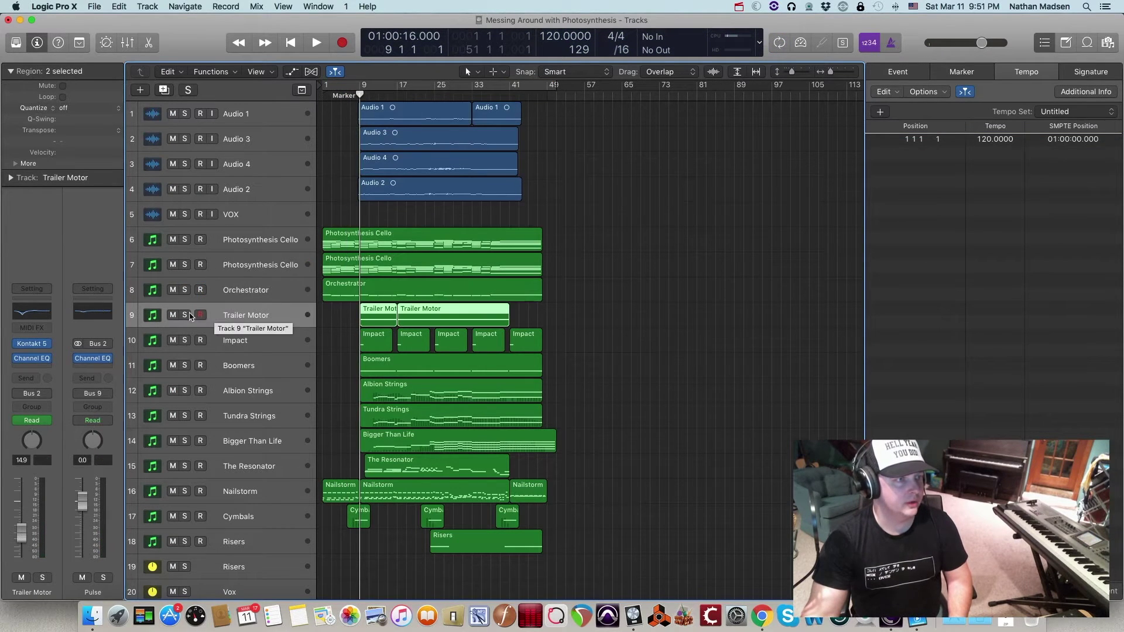
click(185, 316)
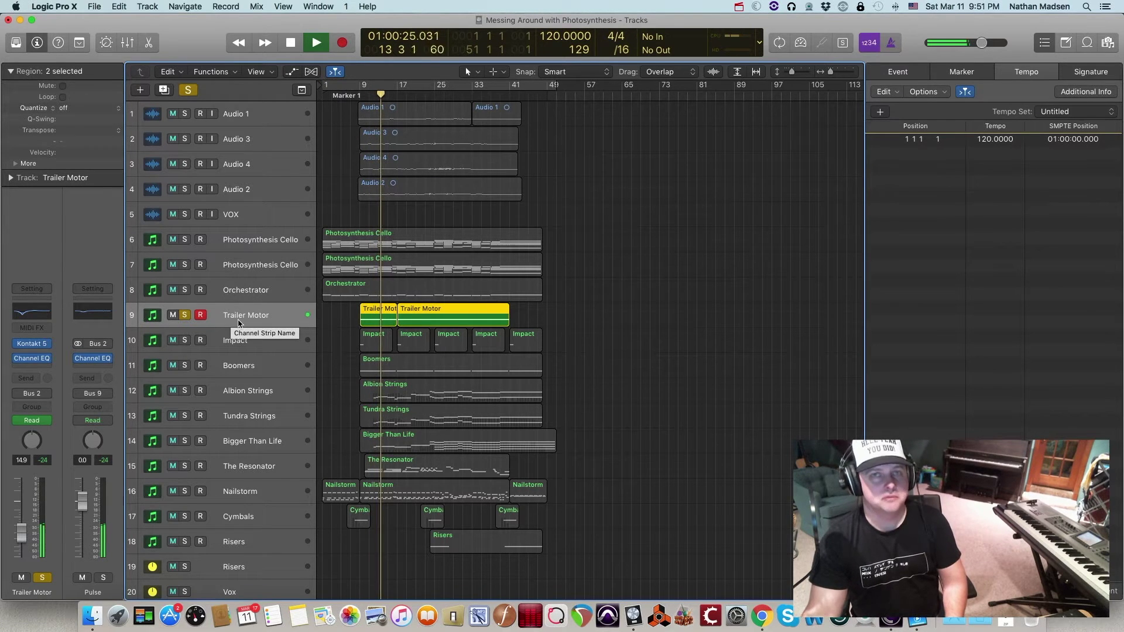
key(space)
click(183, 315)
Step: Select the Impact and Boomers tracks together, try to solo both, and return the playhead to bar 9
scroll(275, 349, down, 1)
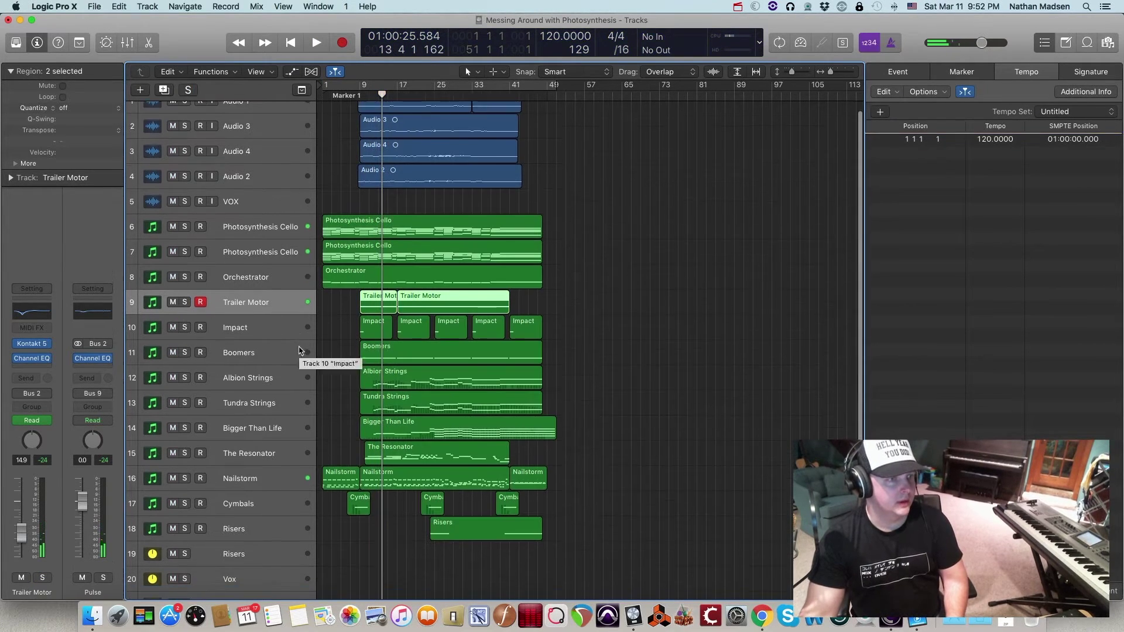
click(223, 333)
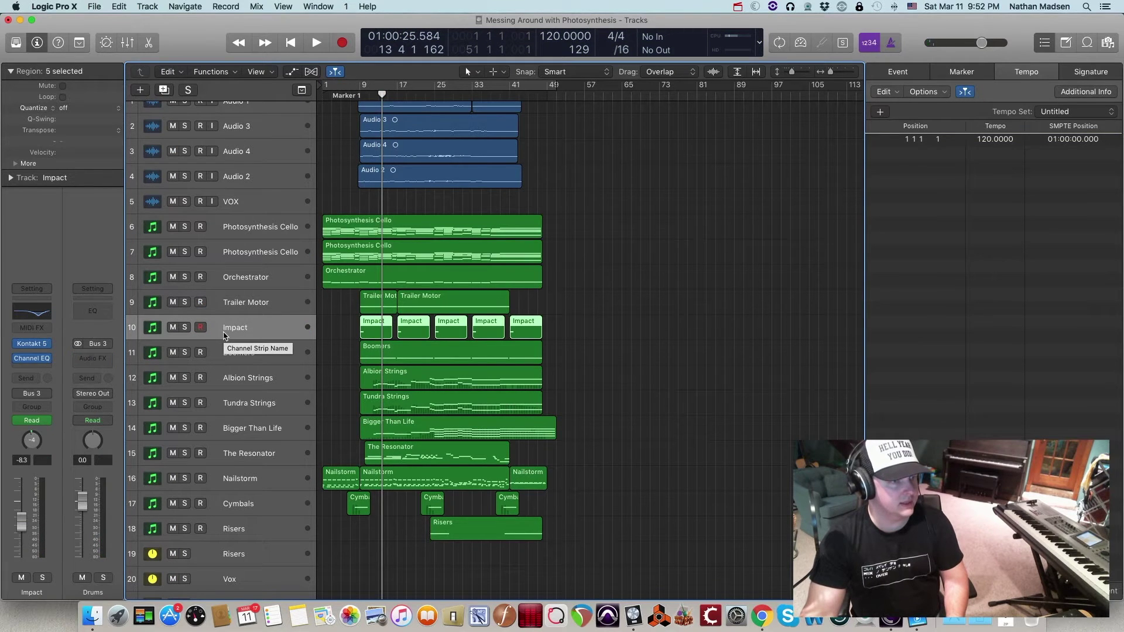
shift+click(230, 347)
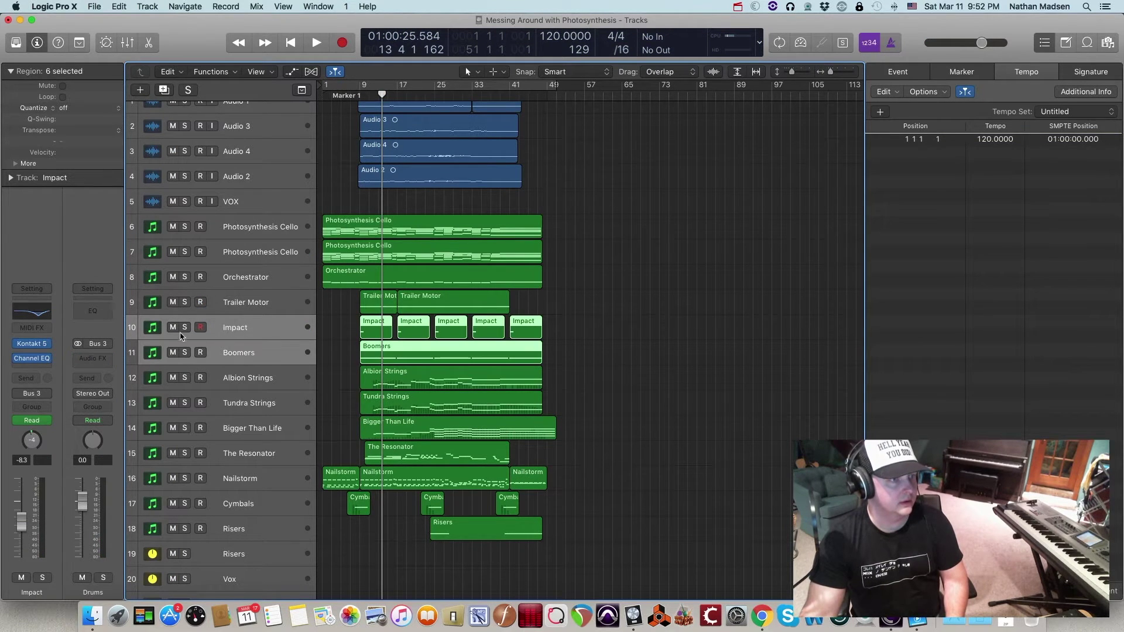
click(181, 332)
click(184, 353)
click(359, 95)
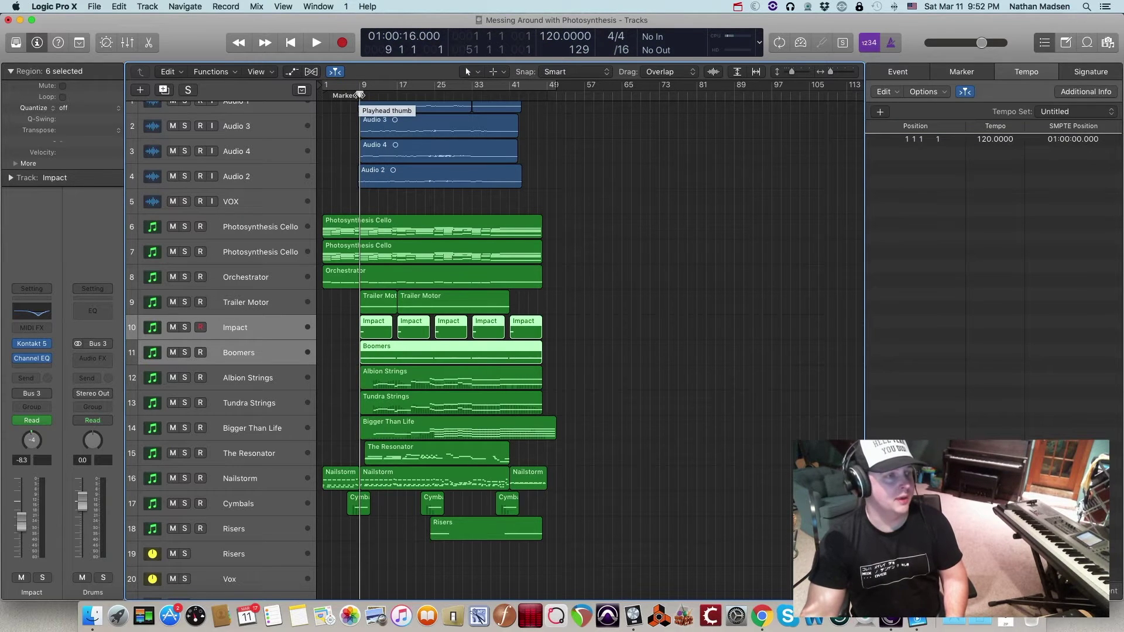
Step: Switch between the Impact and Boomers tracks to compare their regions and channel strips
click(246, 303)
click(239, 328)
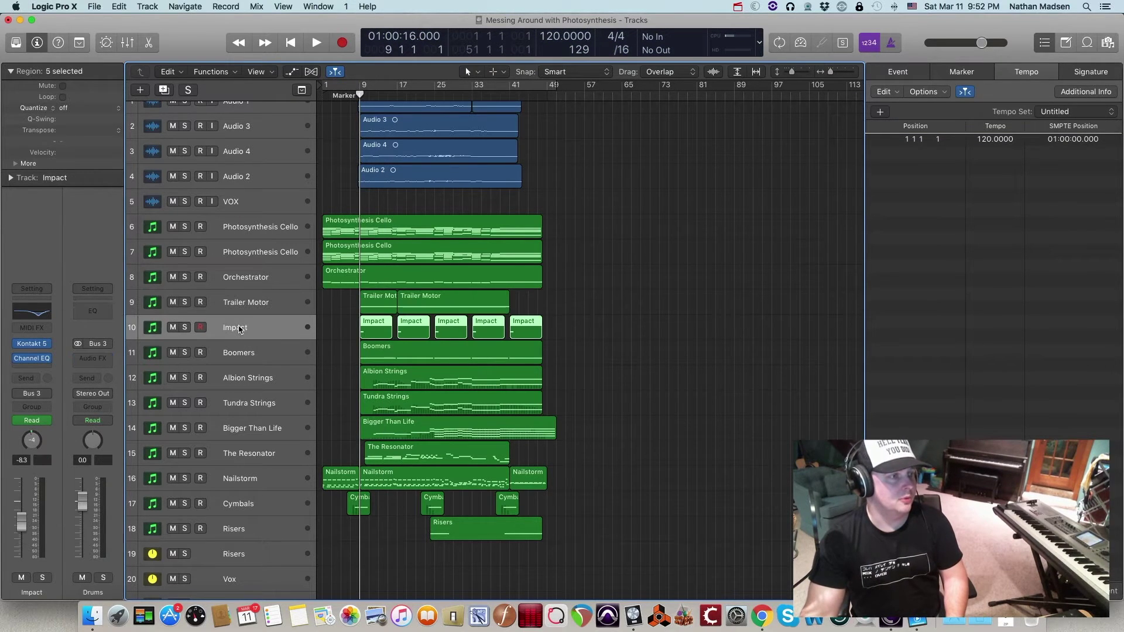
click(239, 353)
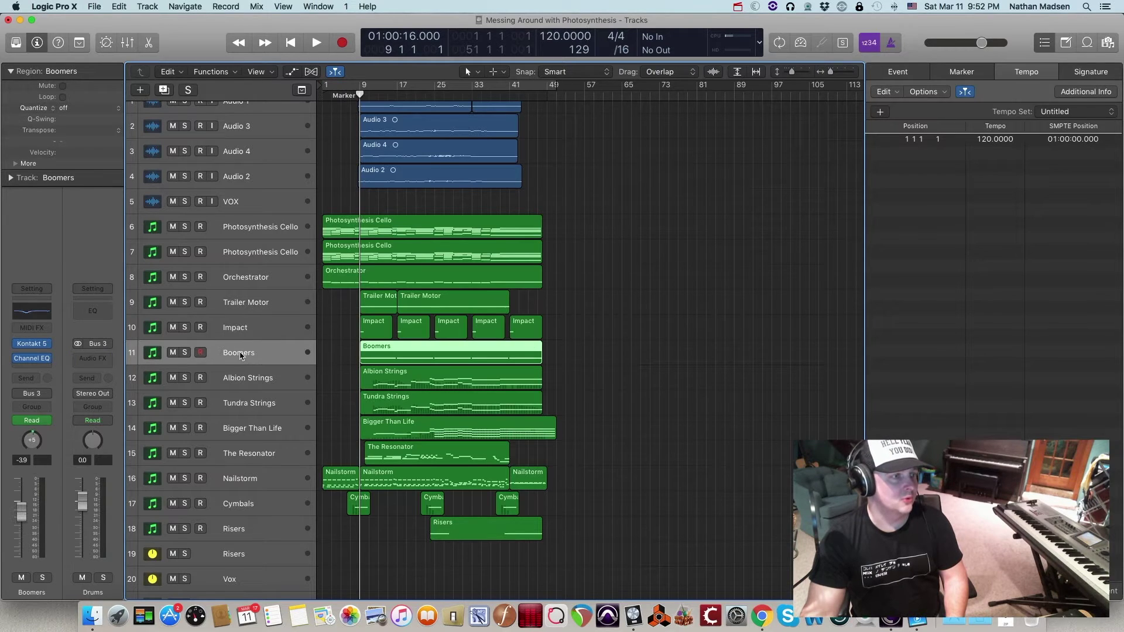
click(245, 329)
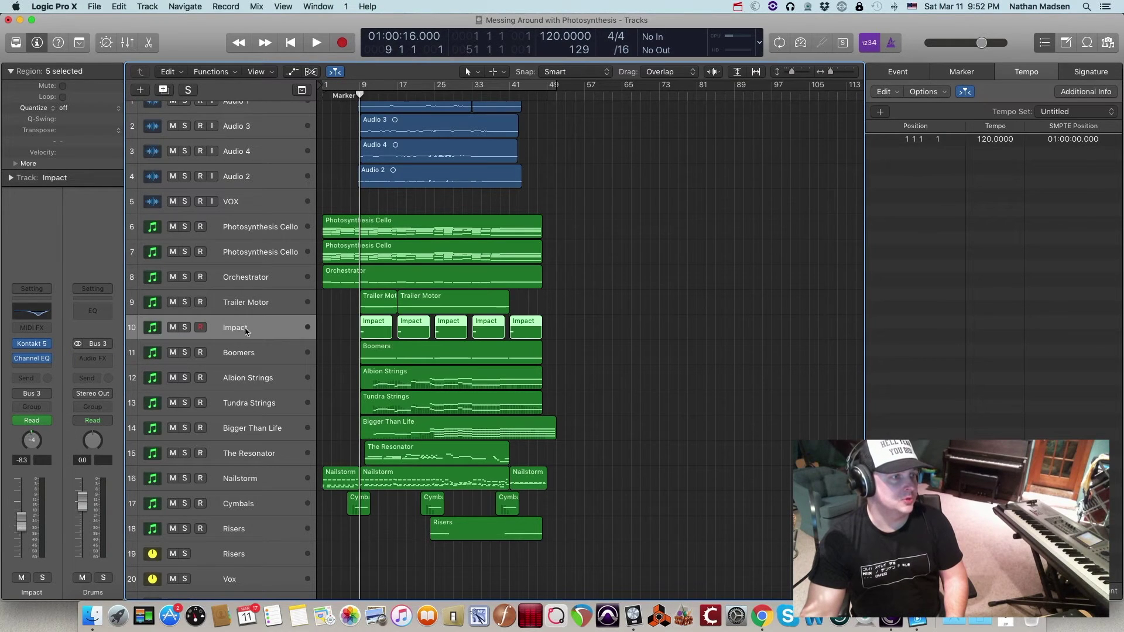
click(238, 352)
click(237, 327)
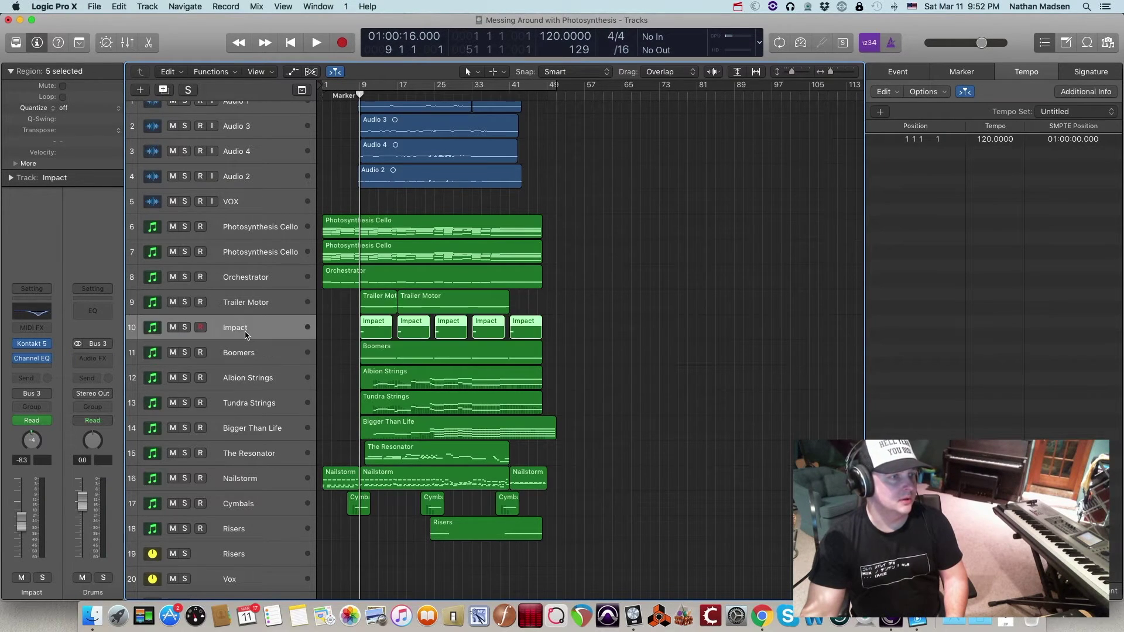
Step: Solo the Impact and Boomers tracks, listen to them from bar 9, and clear both solos
click(185, 328)
click(185, 352)
key(space)
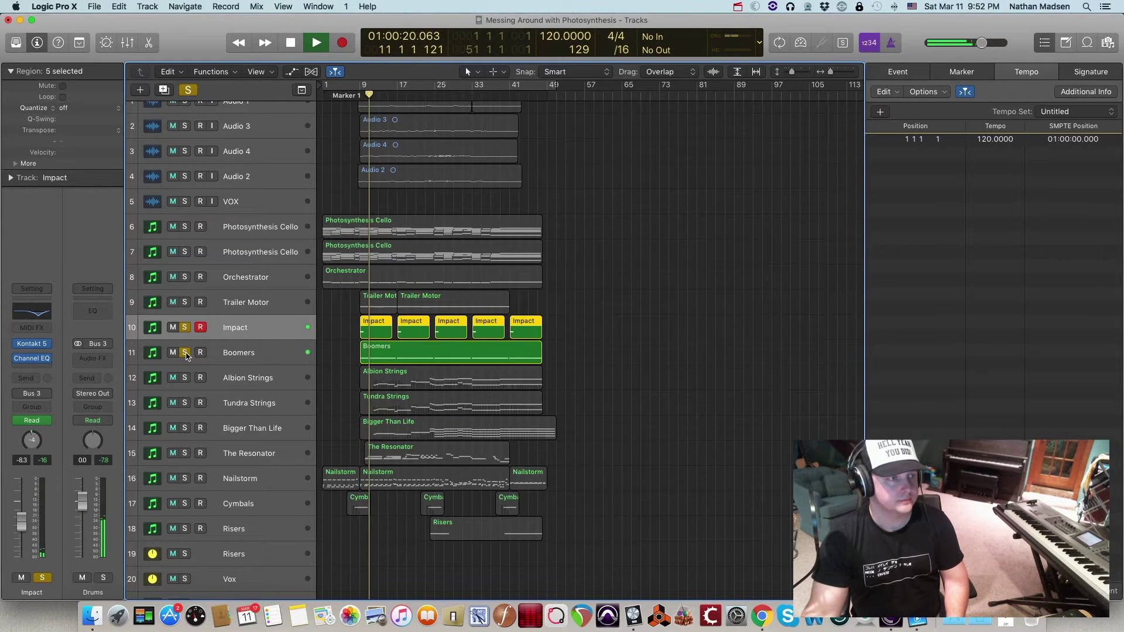
click(185, 352)
click(185, 328)
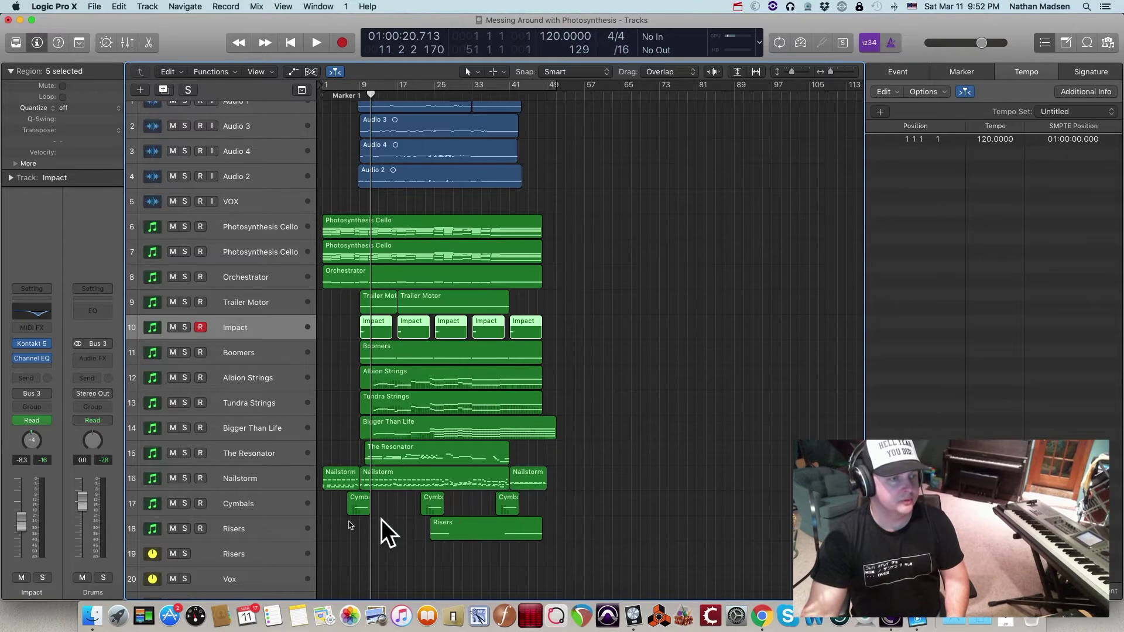
Step: Select the upper Risers track and the Cymbals track in turn to inspect their regions and channel strips
click(264, 528)
click(259, 505)
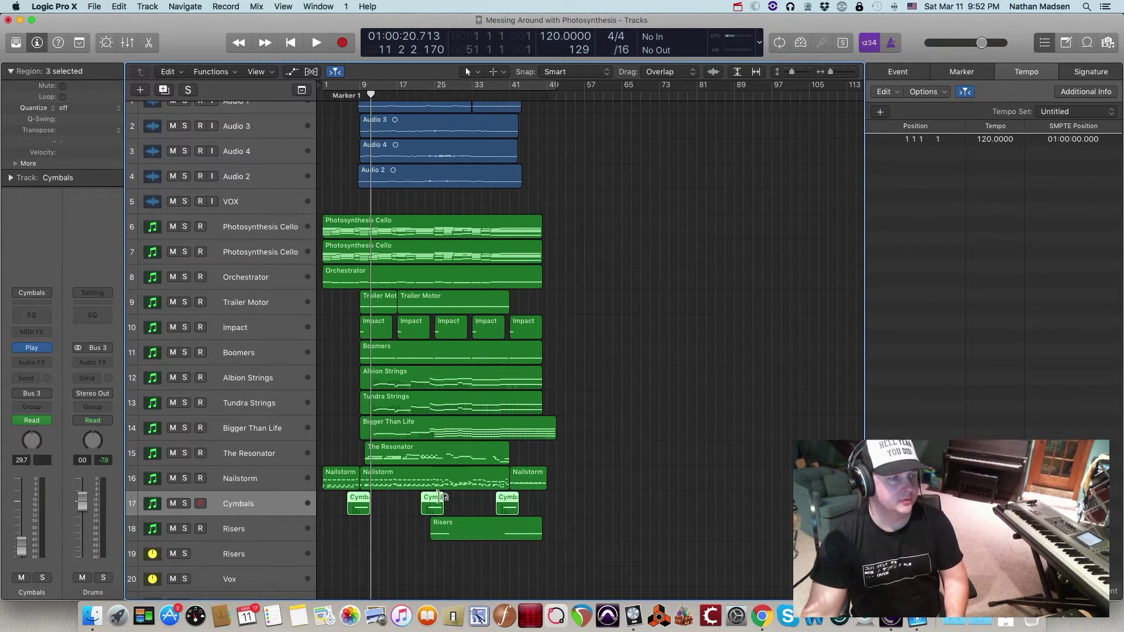
Step: Solo the Audio 1, Audio 3, Audio 4 and Audio 2 tracks together and start playback from bar 8
scroll(309, 352, up, 1)
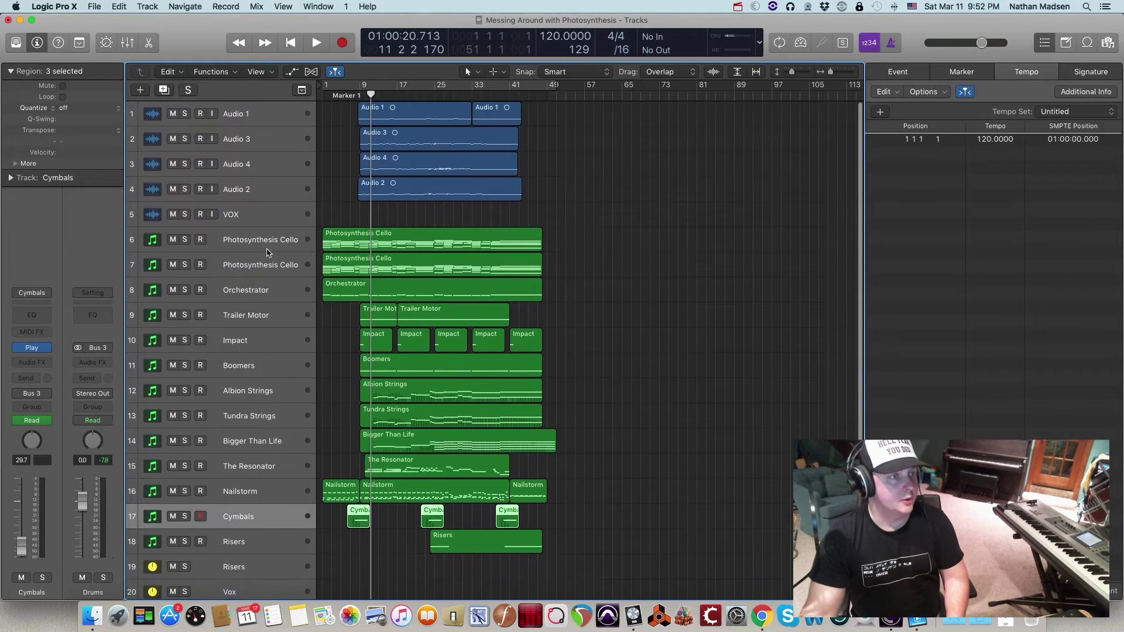
click(243, 195)
shift+click(212, 120)
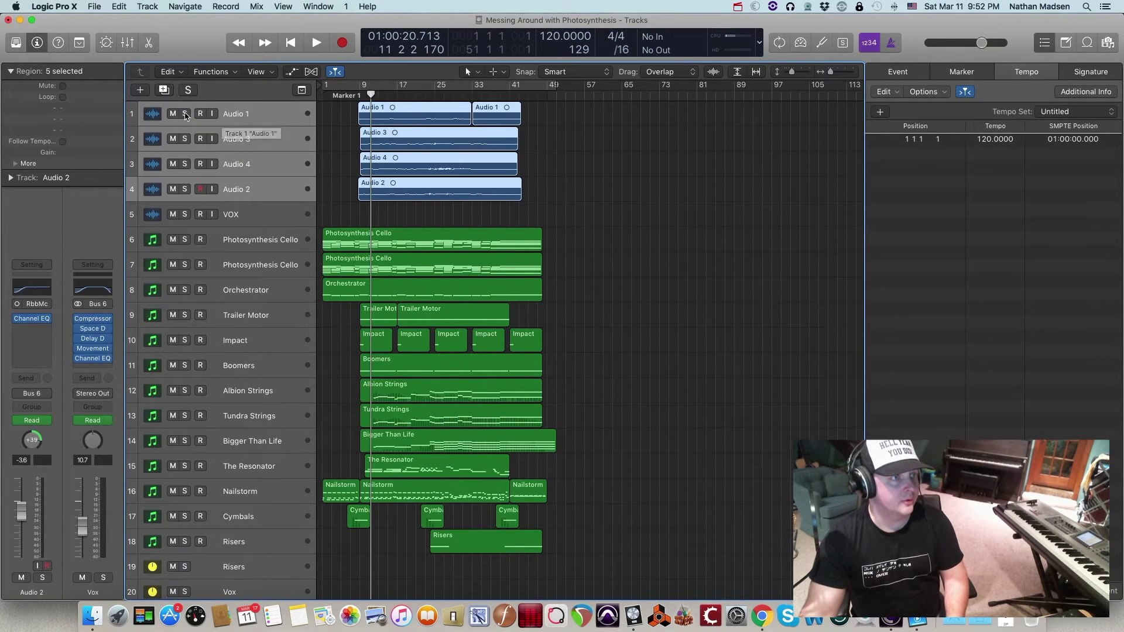
click(185, 114)
click(355, 95)
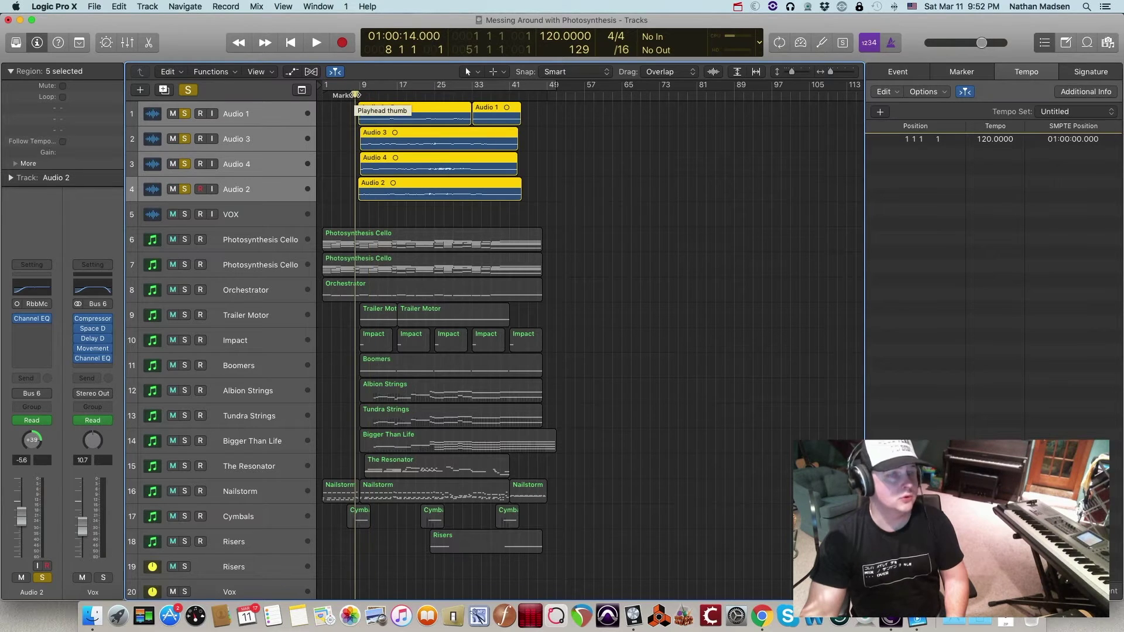
key(space)
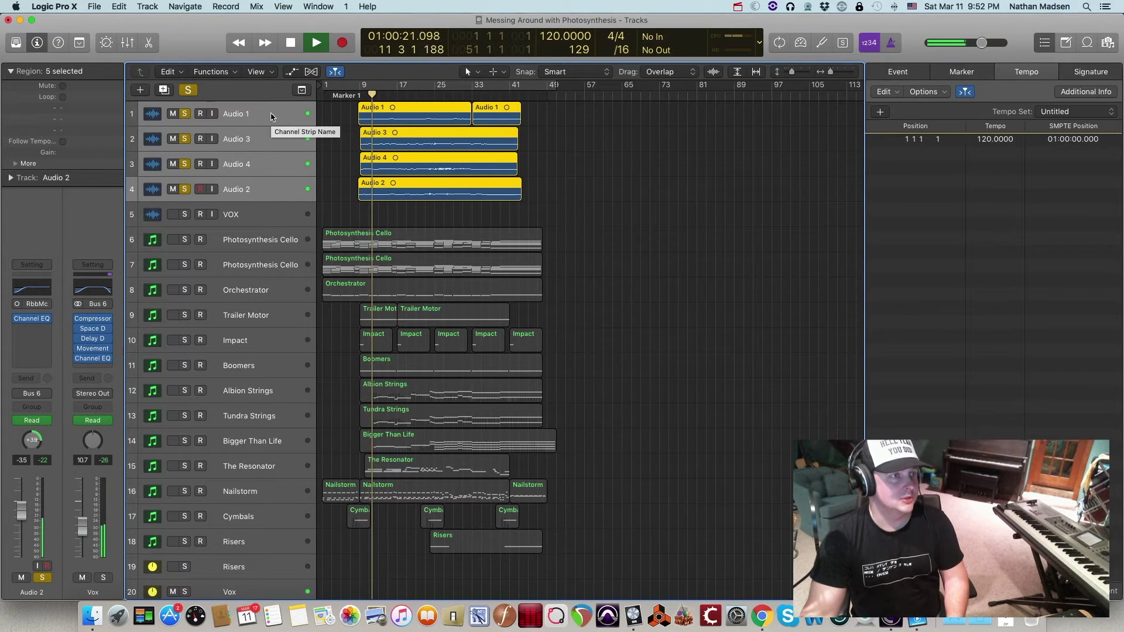
Step: Inspect the Audio 3, Audio 4 and Audio 2 channel strips during playback, clearing all solos after stopping
click(265, 139)
click(262, 165)
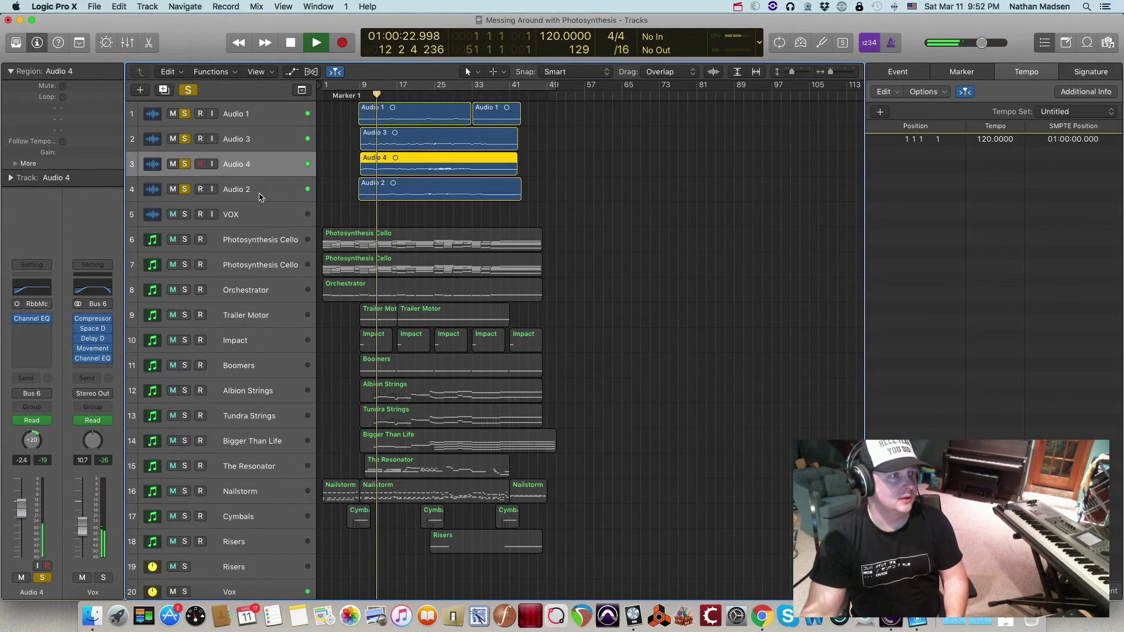
click(260, 195)
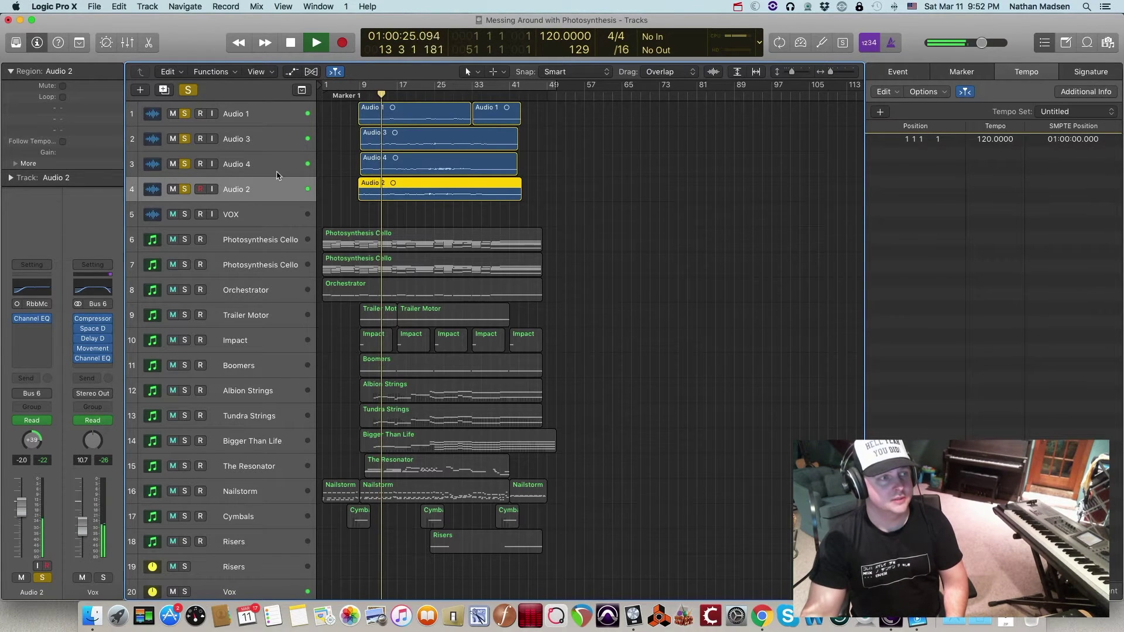
mouse_move(88, 354)
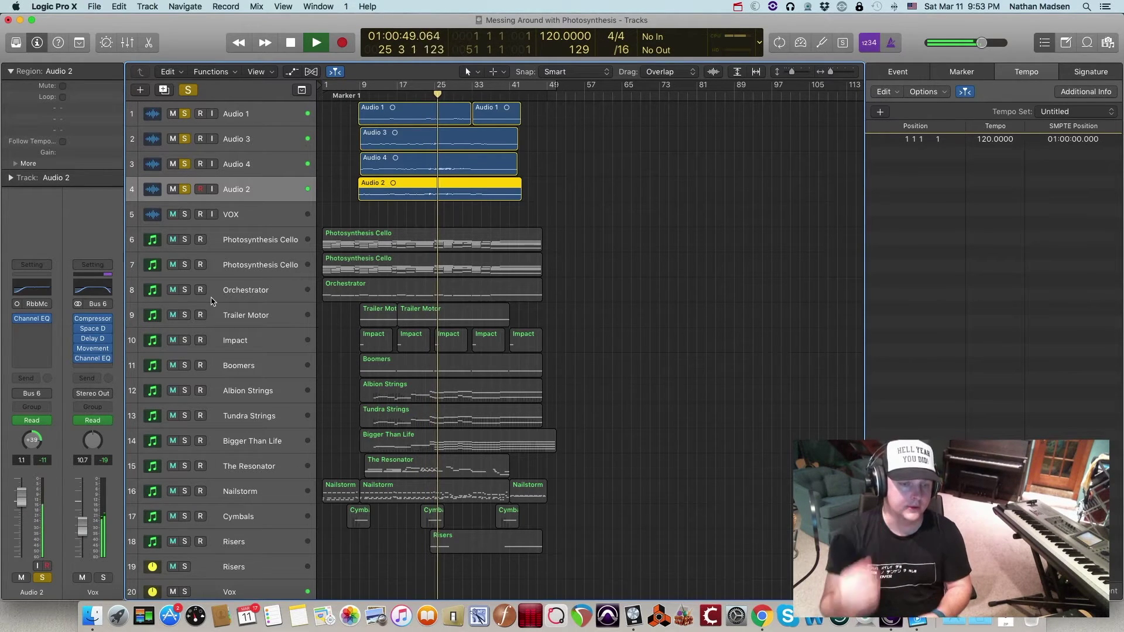
key(space)
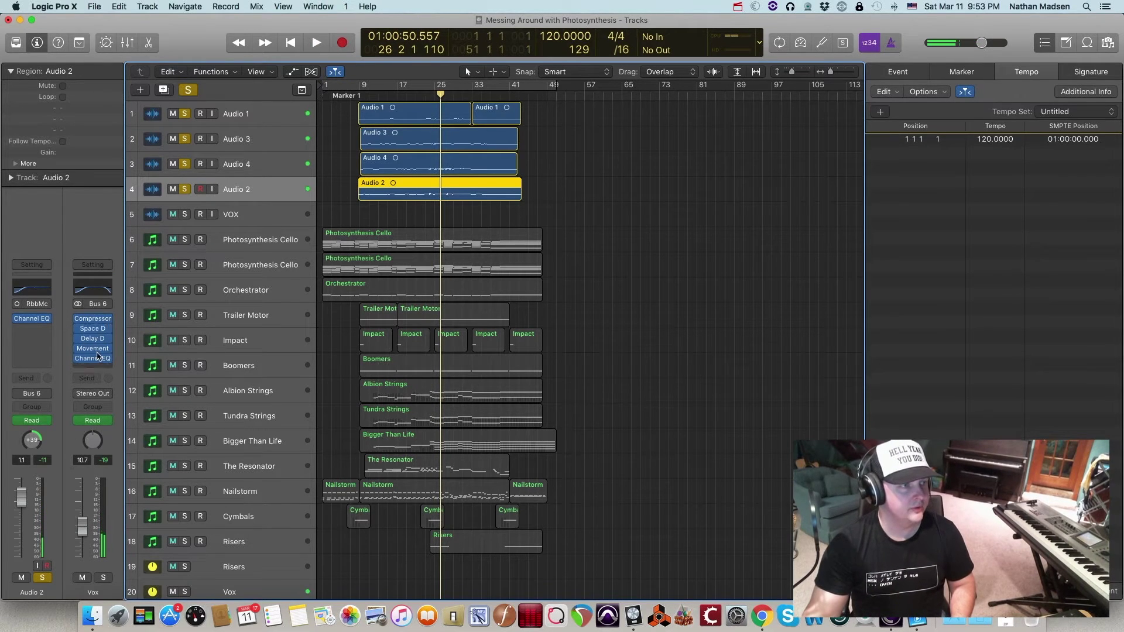
click(188, 89)
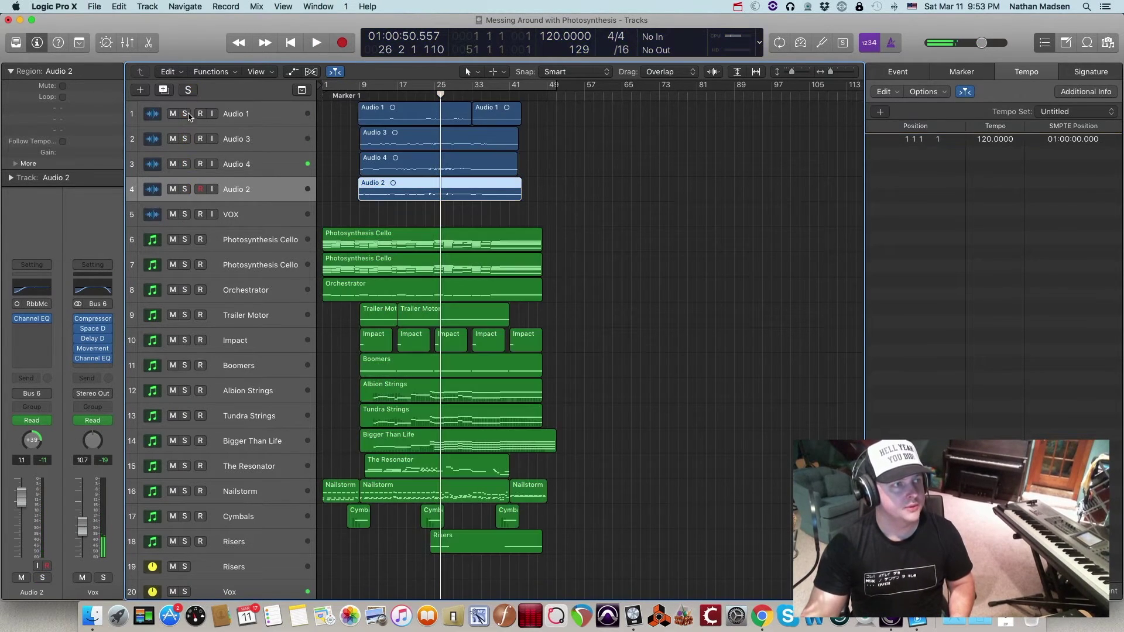
Step: Turn cycling back on for the range from bar 1 to bar 51 and look over the full track list
click(418, 89)
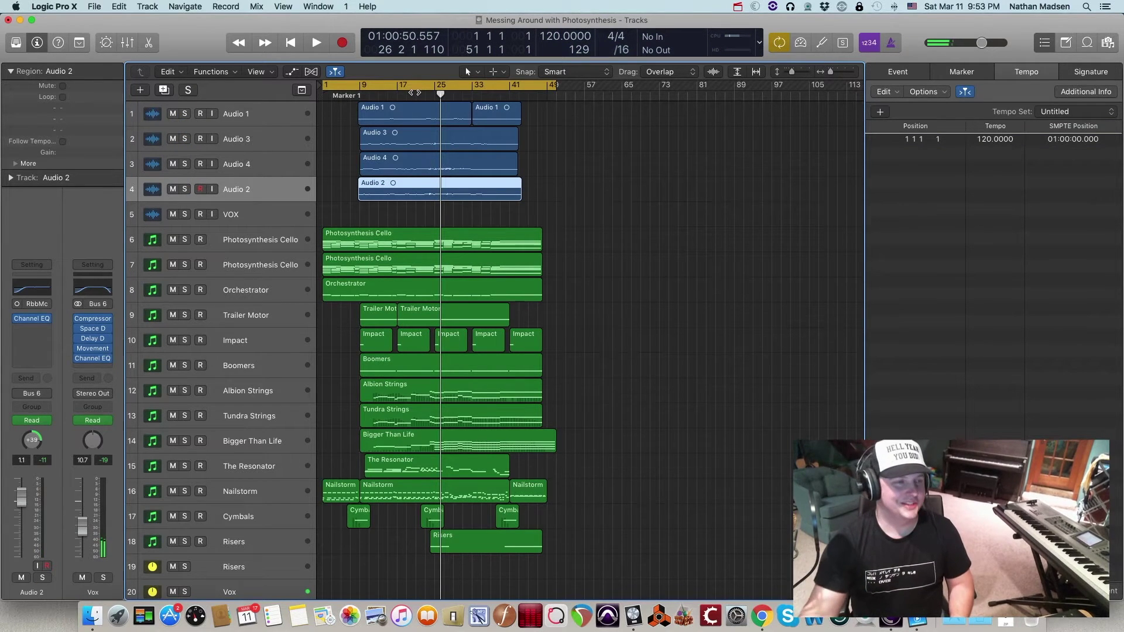
scroll(497, 252, down, 5)
scroll(508, 258, up, 6)
scroll(508, 258, down, 3)
scroll(508, 258, up, 3)
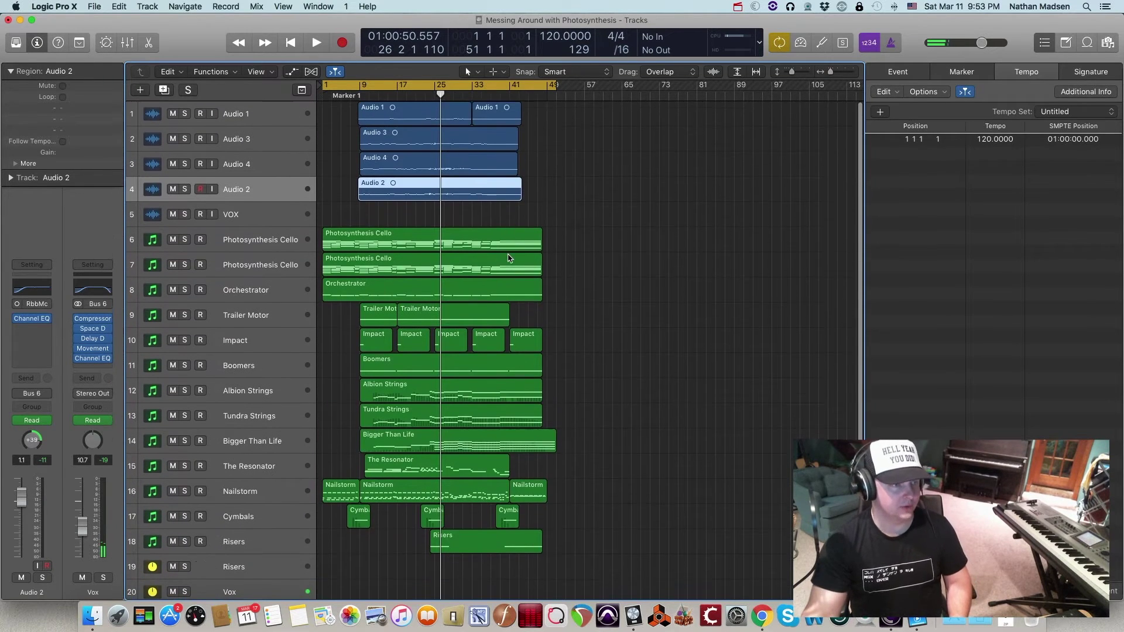
Step: Open the mixer and examine the track channels and the Vox, Guitar, Strings, Pulse, Pad and Drums bus channels
key(x)
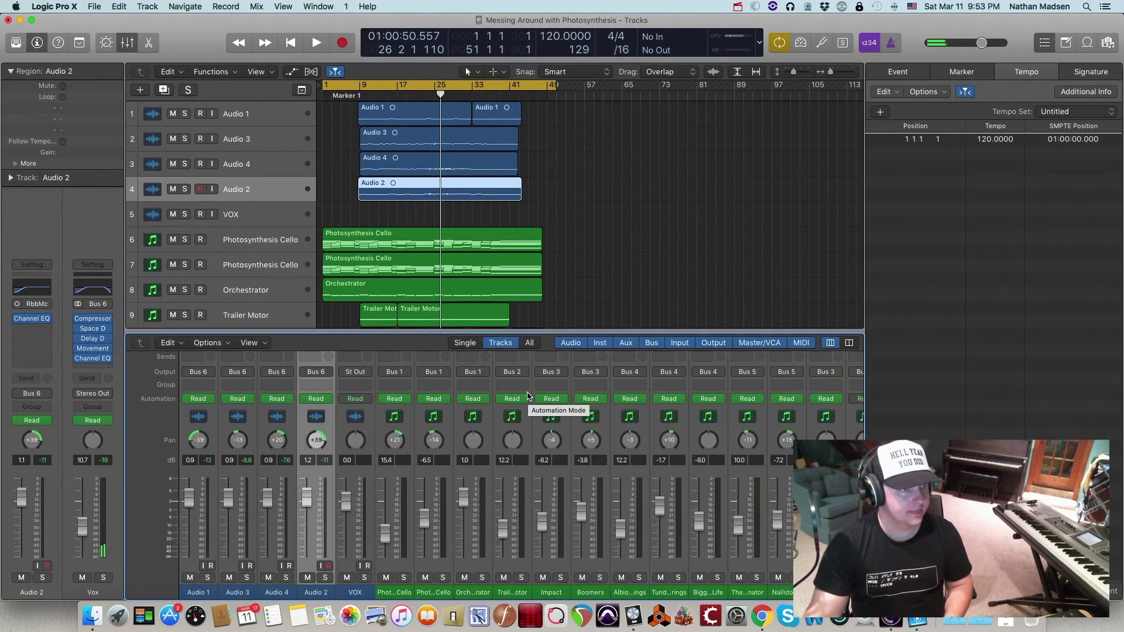
scroll(316, 434, up, 5)
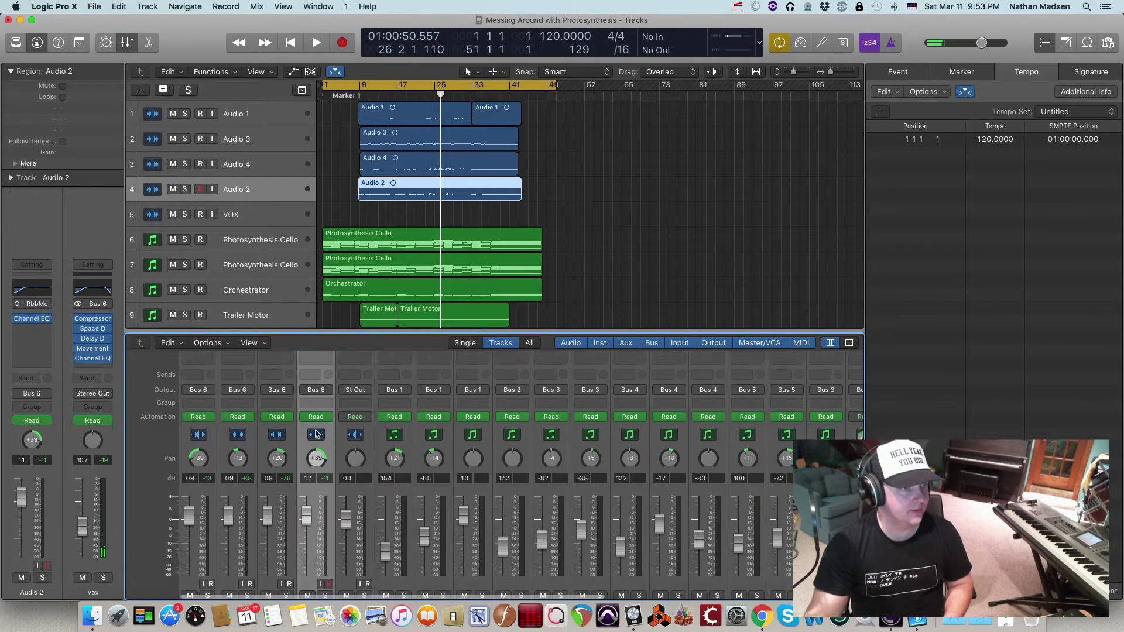
scroll(315, 433, down, 4)
scroll(319, 433, right, 10)
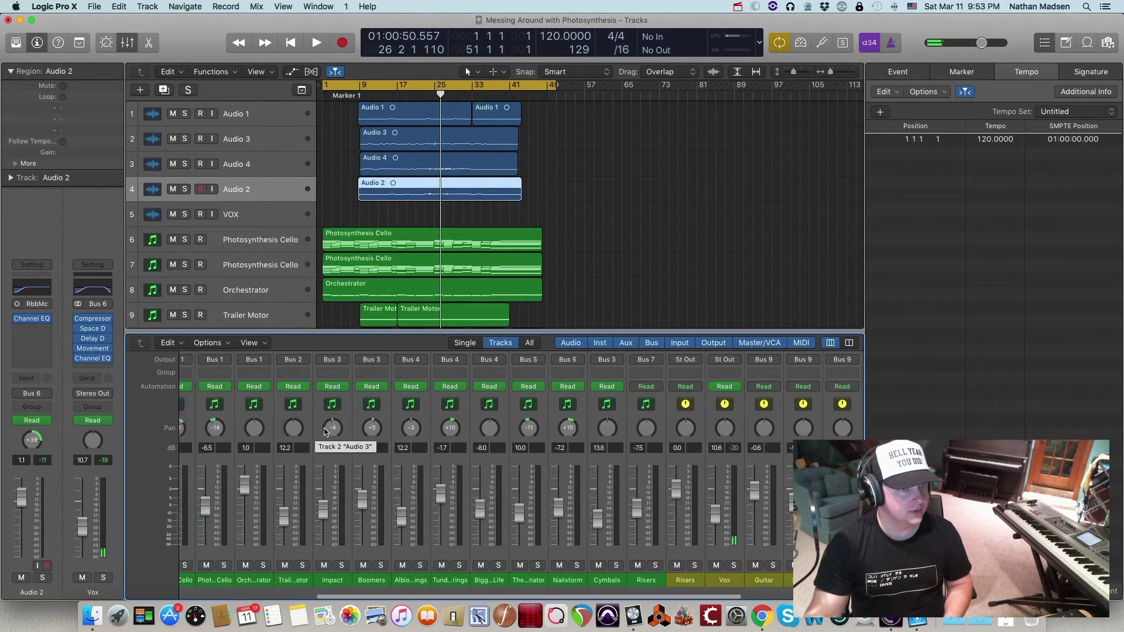
scroll(325, 434, up, 1)
scroll(325, 433, right, 3)
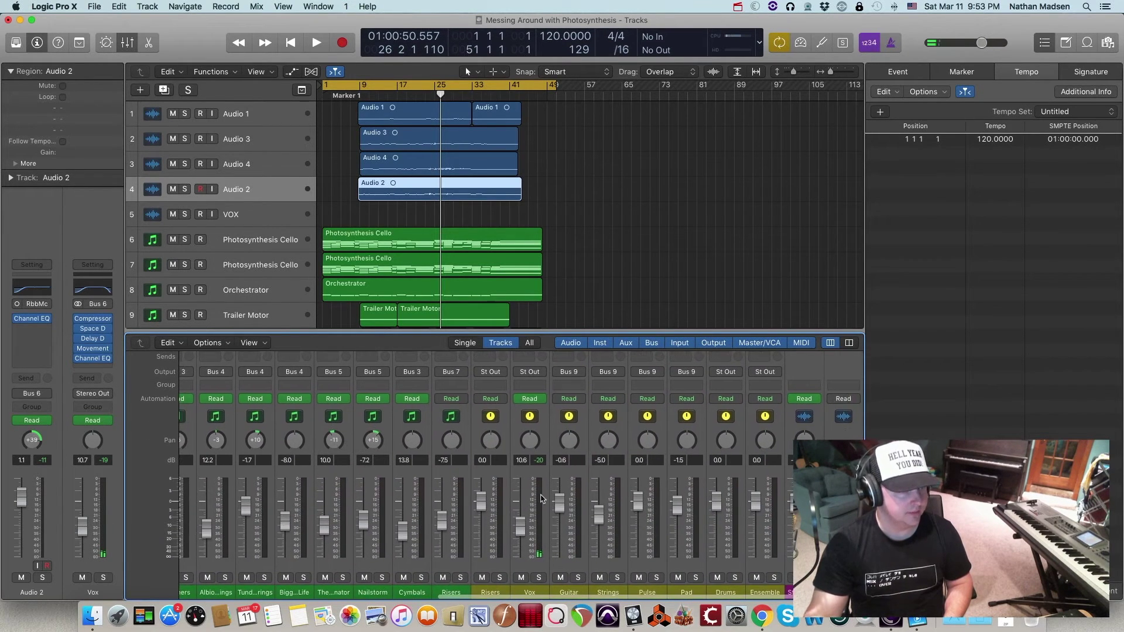
scroll(498, 521, down, 1)
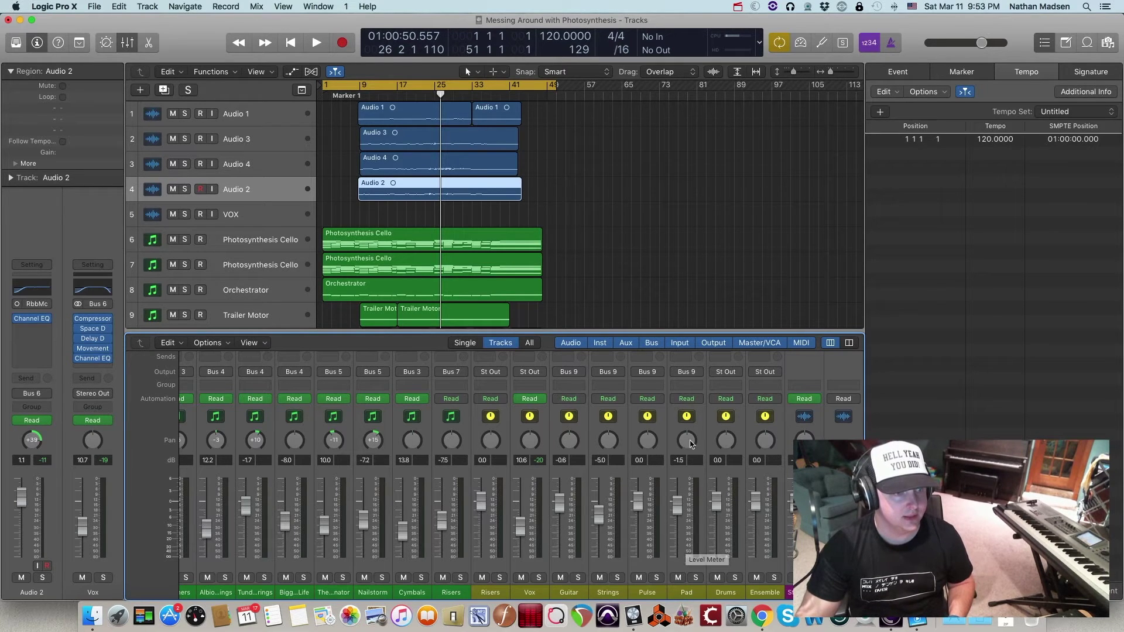
Step: Select the two Photosynthesis Cello tracks and the Orchestrator track in turn to examine their mixer inserts and bus outputs
click(258, 240)
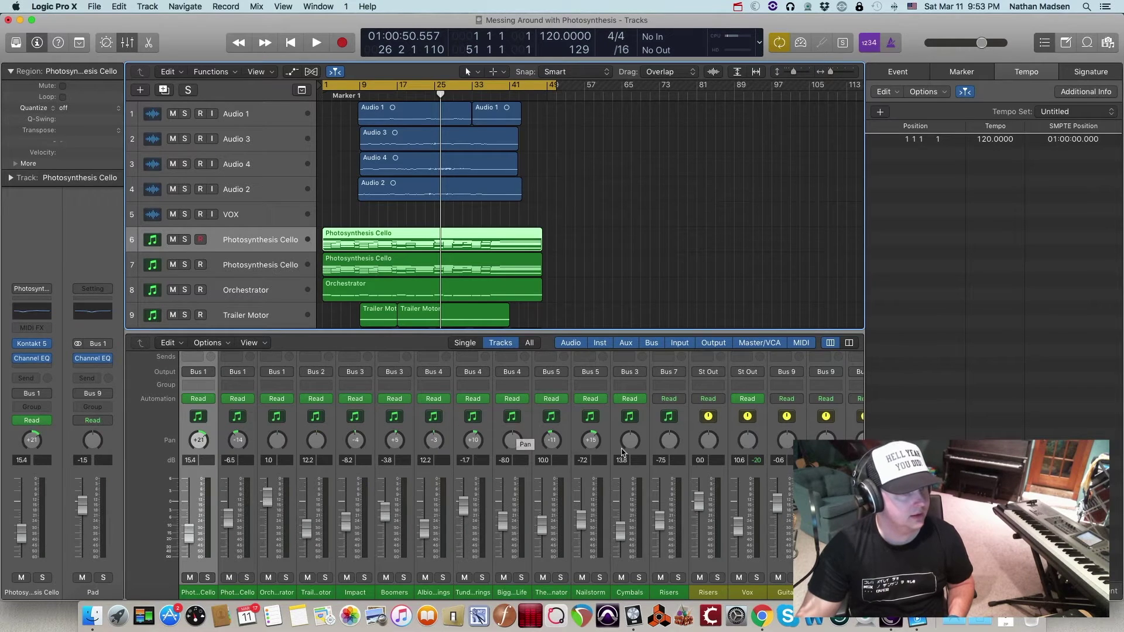
scroll(673, 469, right, 5)
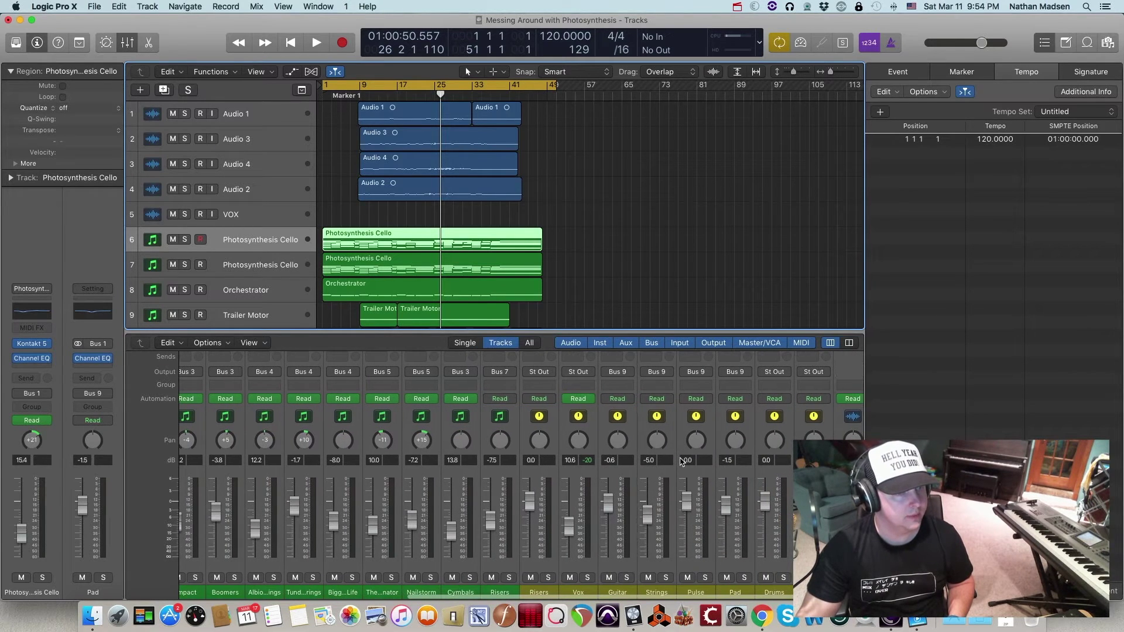
scroll(681, 463, down, 1)
scroll(682, 463, up, 5)
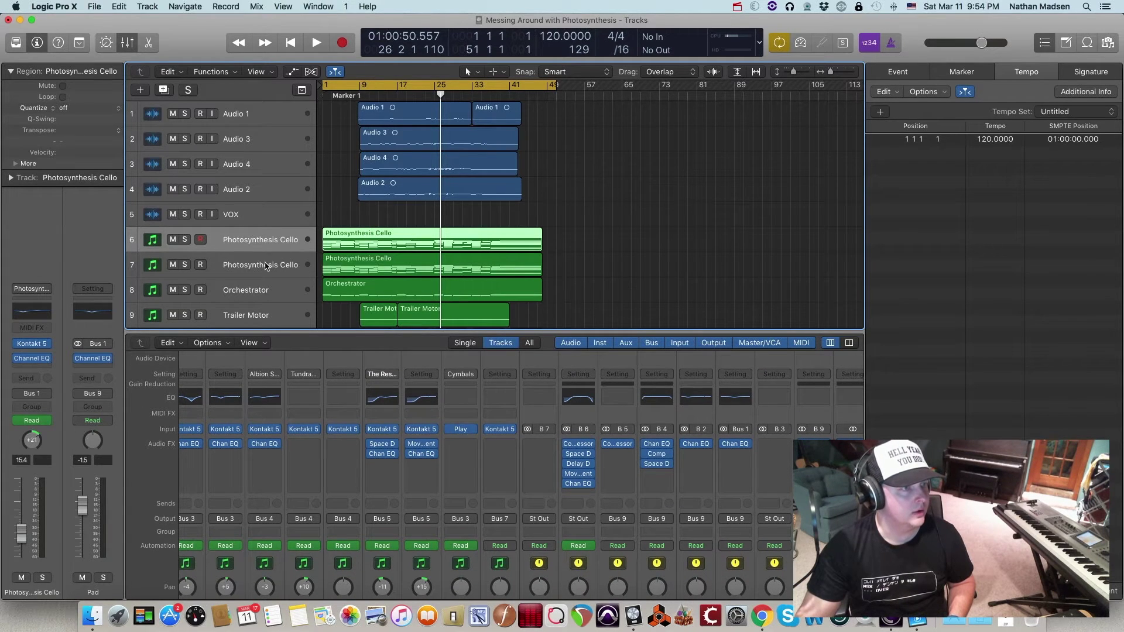
click(266, 262)
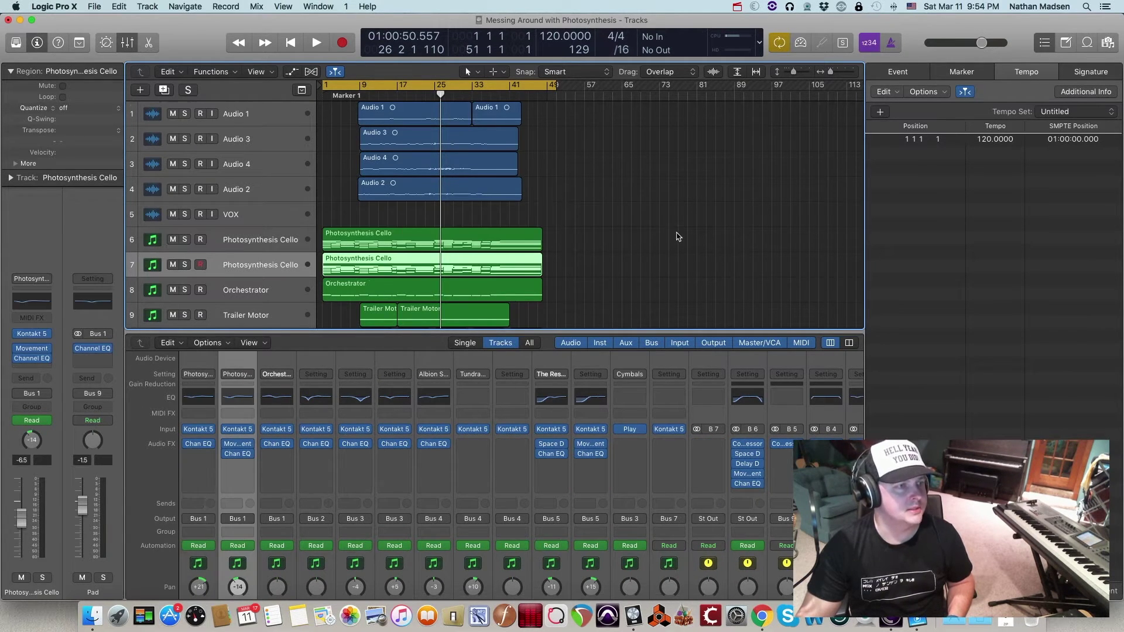
scroll(671, 238, down, 3)
scroll(671, 238, down, 1)
click(261, 177)
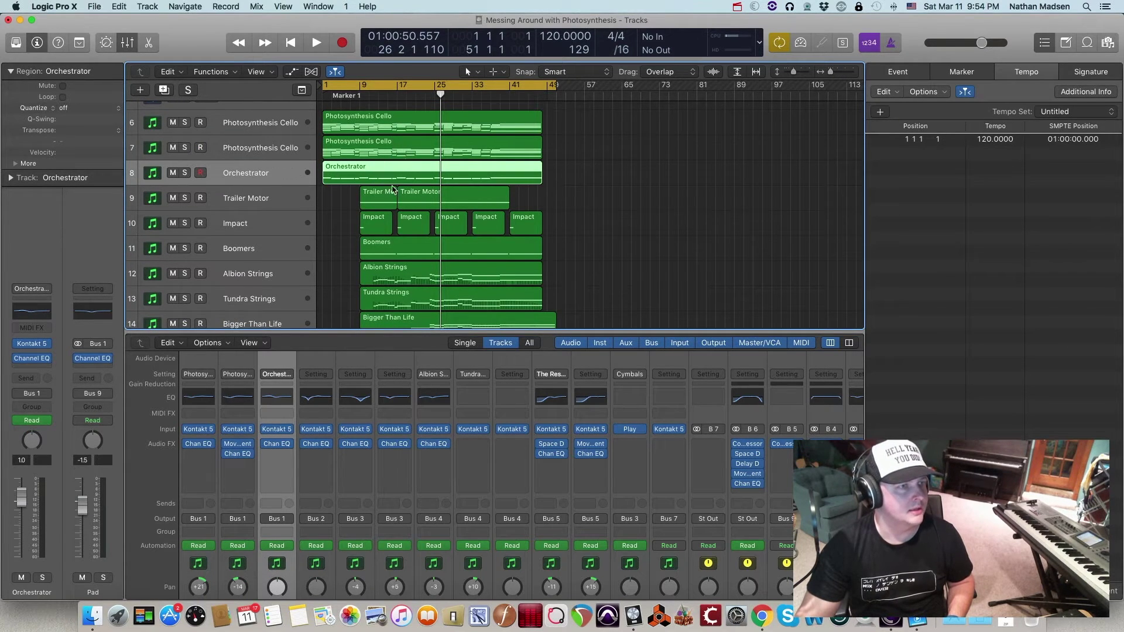
Step: Examine the inputs, outputs and faders of the Risers, Vox, Guitar, Strings, Pulse, Pad, Drums and Ensemble bus channels
scroll(585, 414, down, 5)
scroll(585, 414, right, 5)
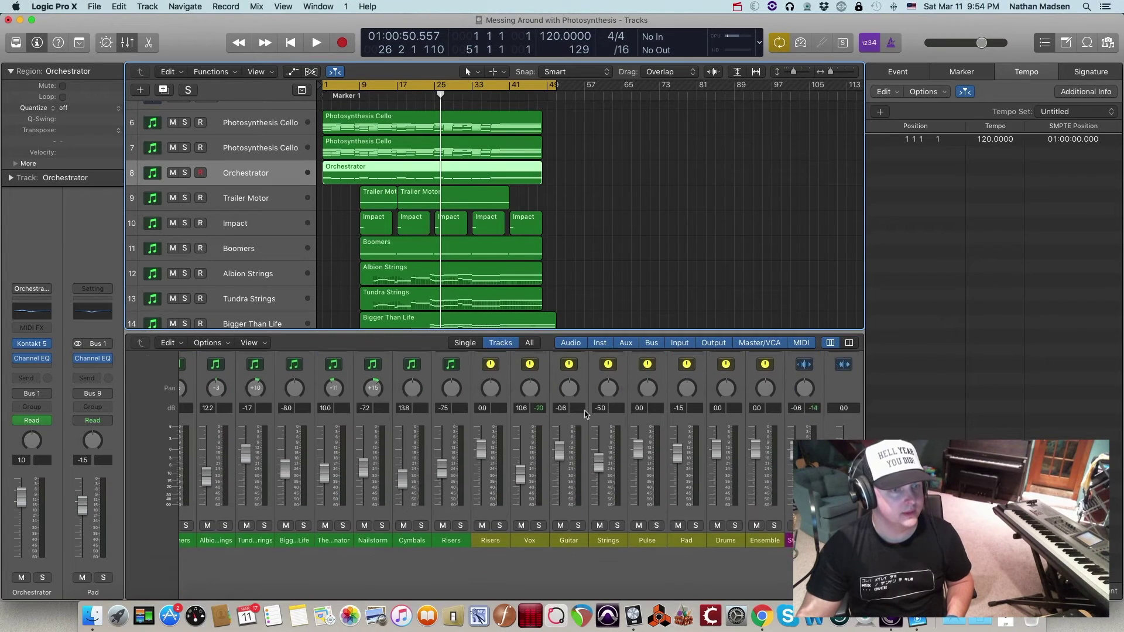
scroll(585, 414, up, 5)
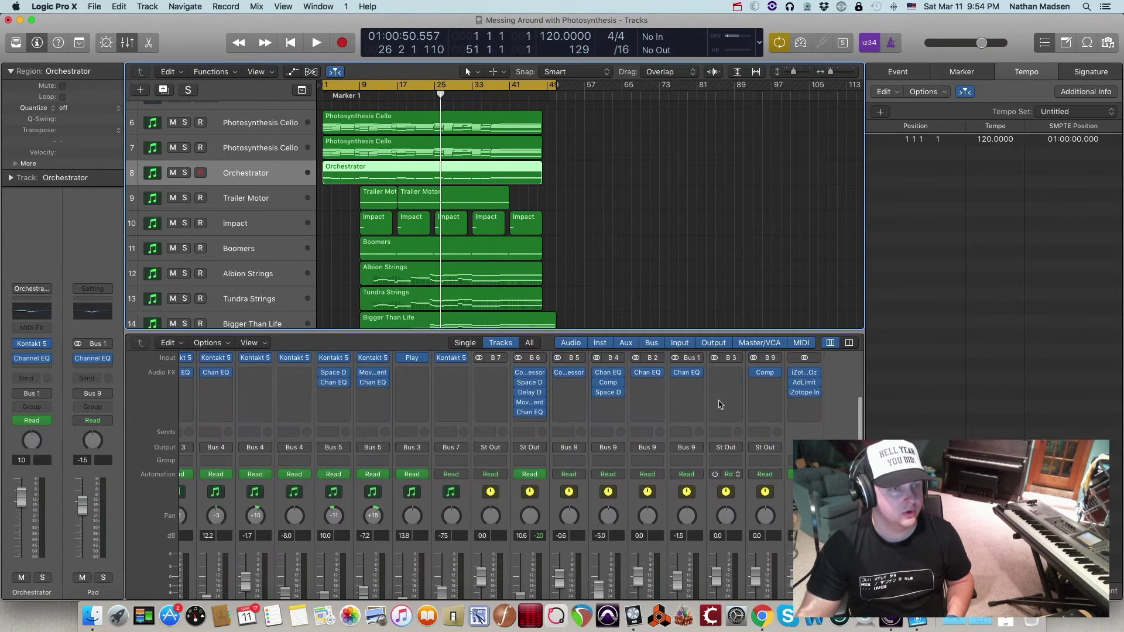
scroll(720, 404, down, 3)
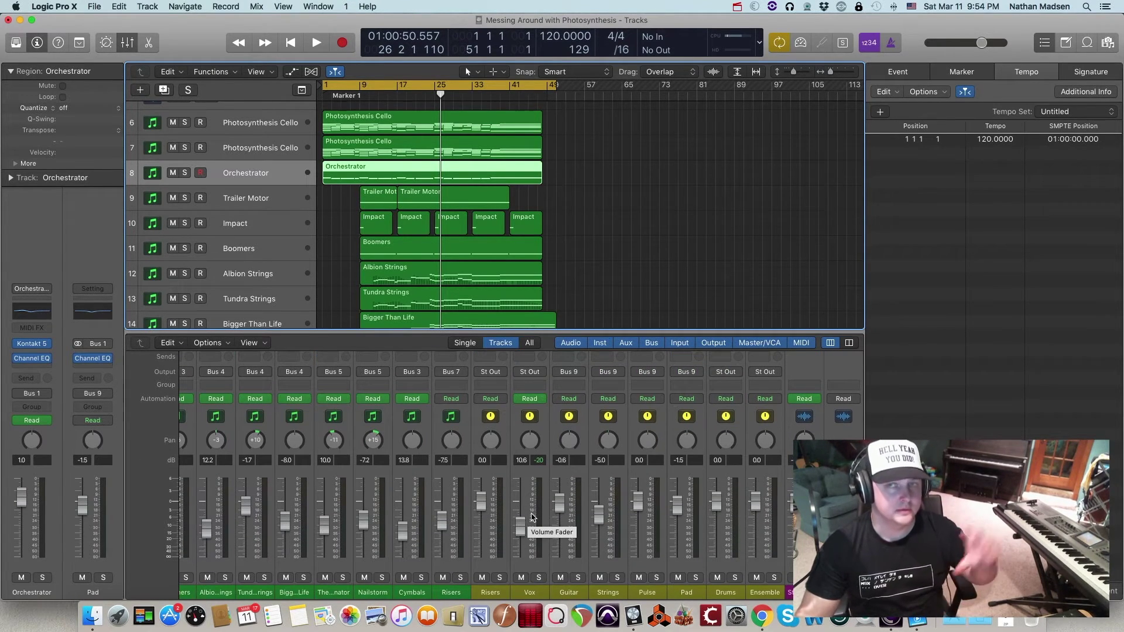
scroll(755, 533, up, 4)
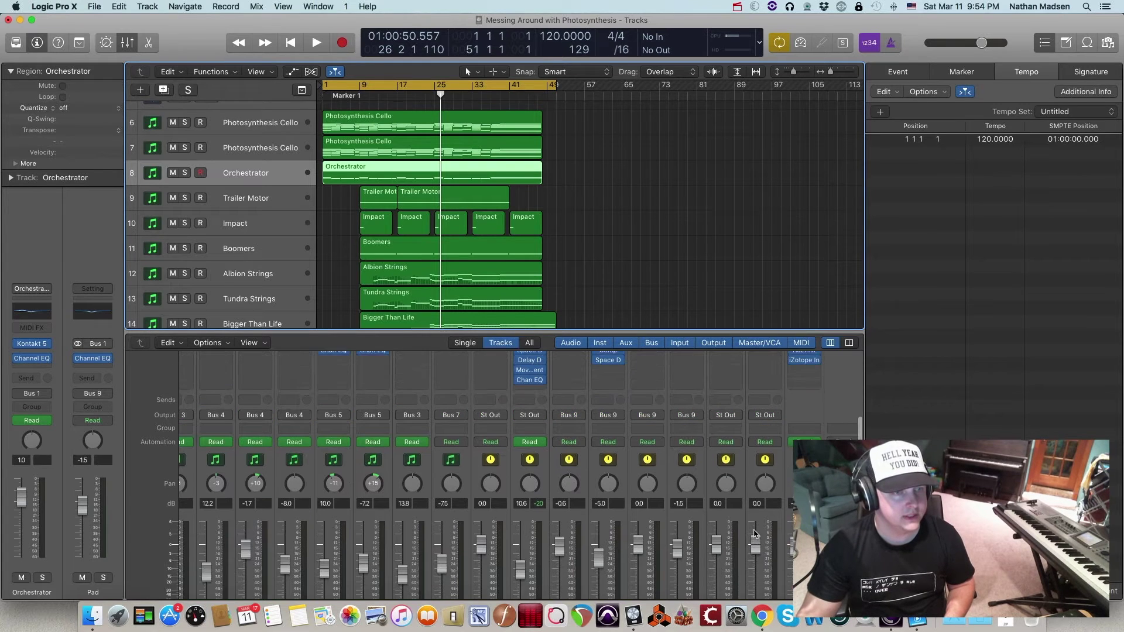
scroll(765, 470, down, 3)
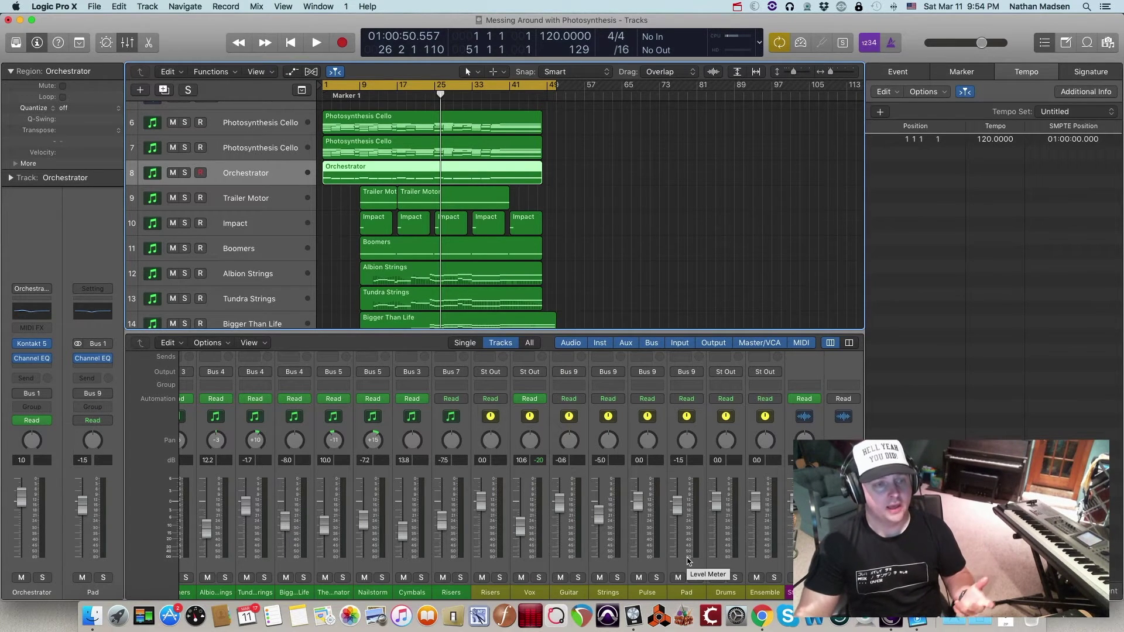
Step: Open the Compressor on the Ensemble bus, inspect its Side Chain and Output settings, and close it
scroll(752, 563, up, 5)
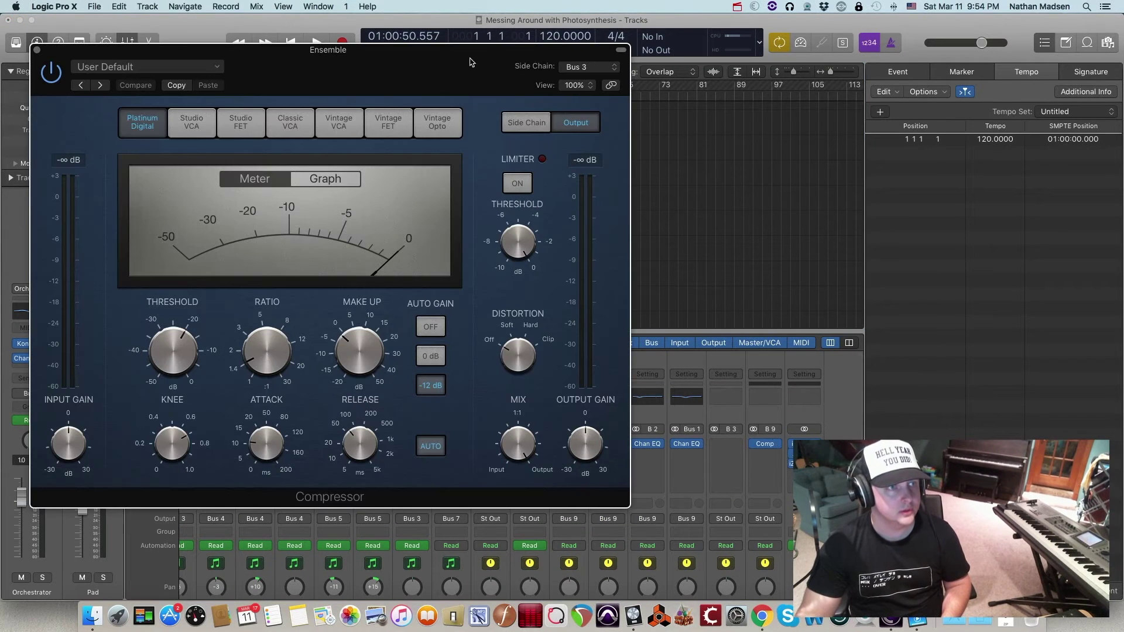
drag(470, 62, 642, 88)
click(702, 157)
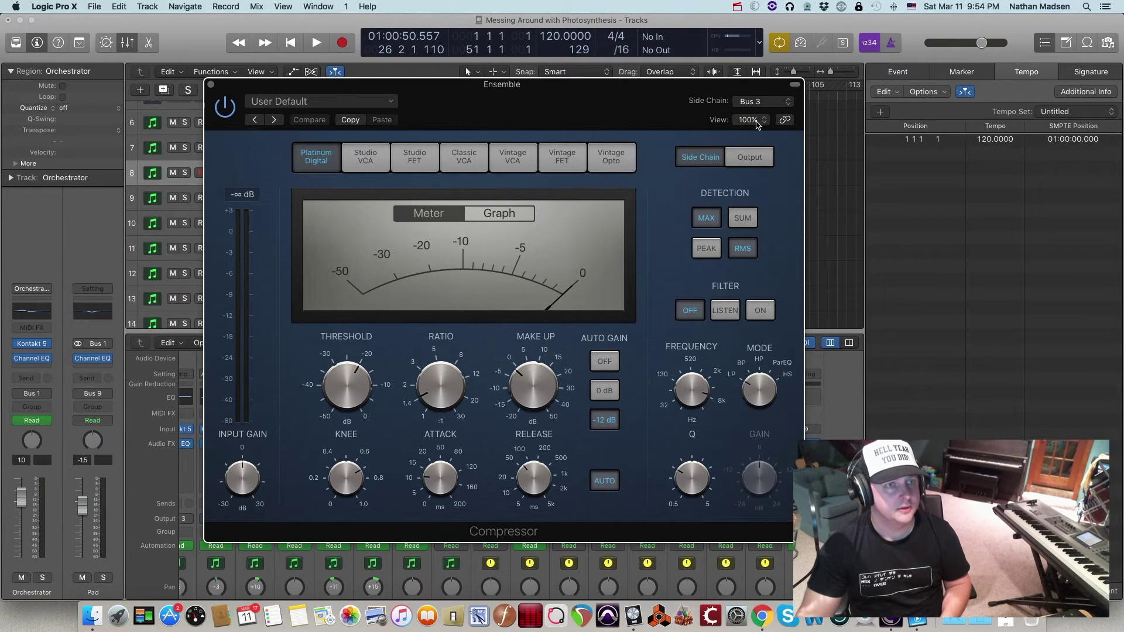
click(755, 156)
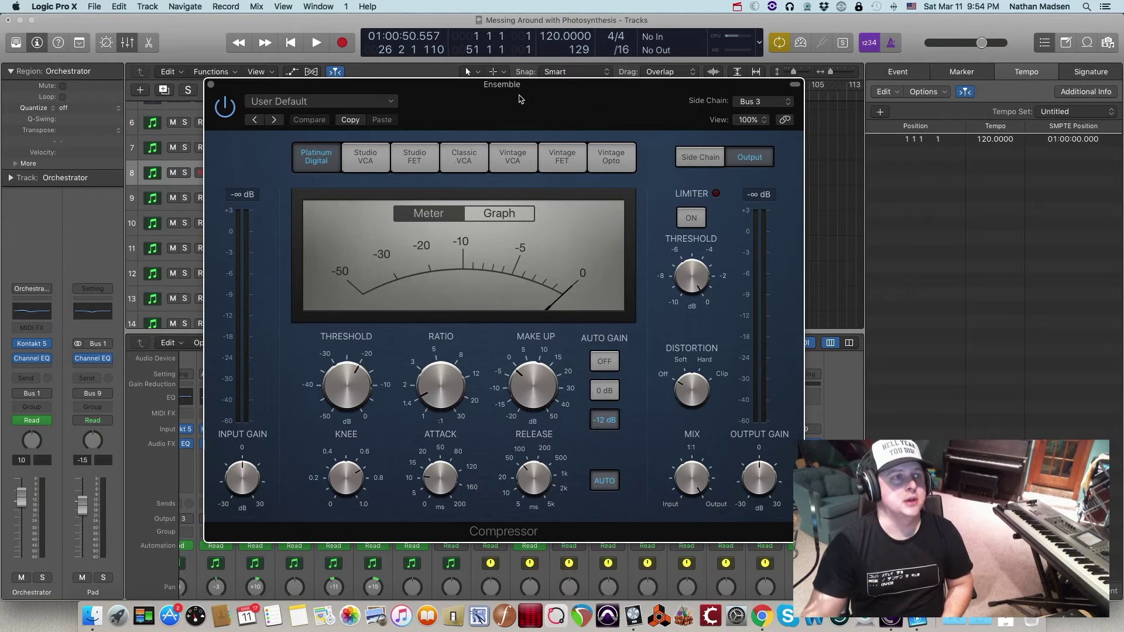
click(211, 85)
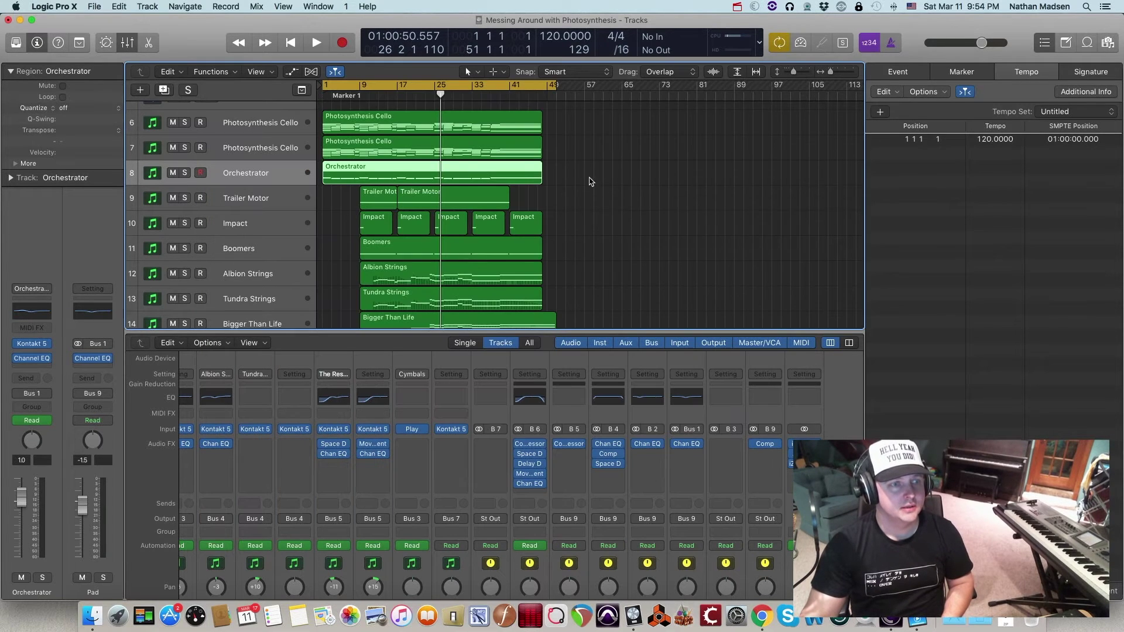
Step: Reopen the Ensemble Compressor and watch its meter while playing from bar 7, closing it once playback is stopped
key(v)
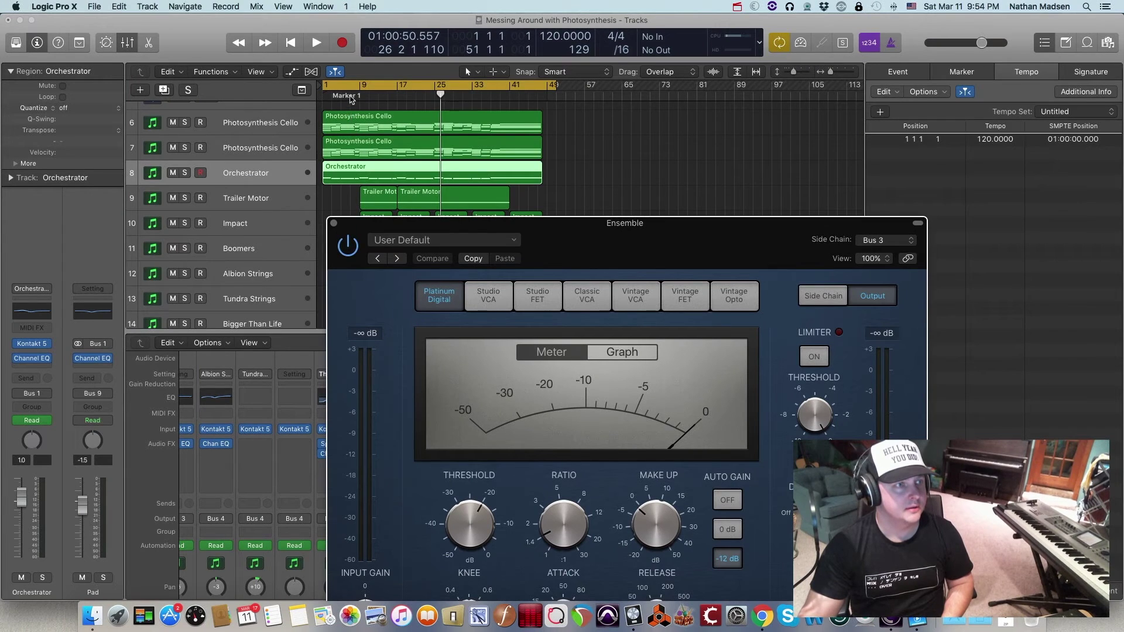
click(350, 99)
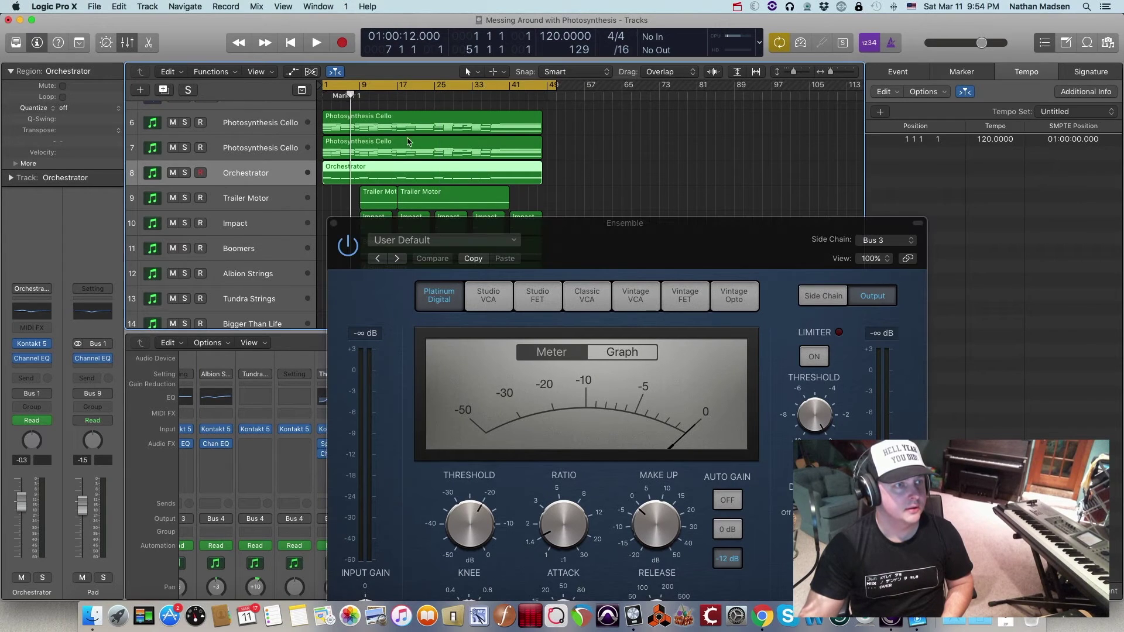
key(space)
key(space)
click(354, 87)
key(space)
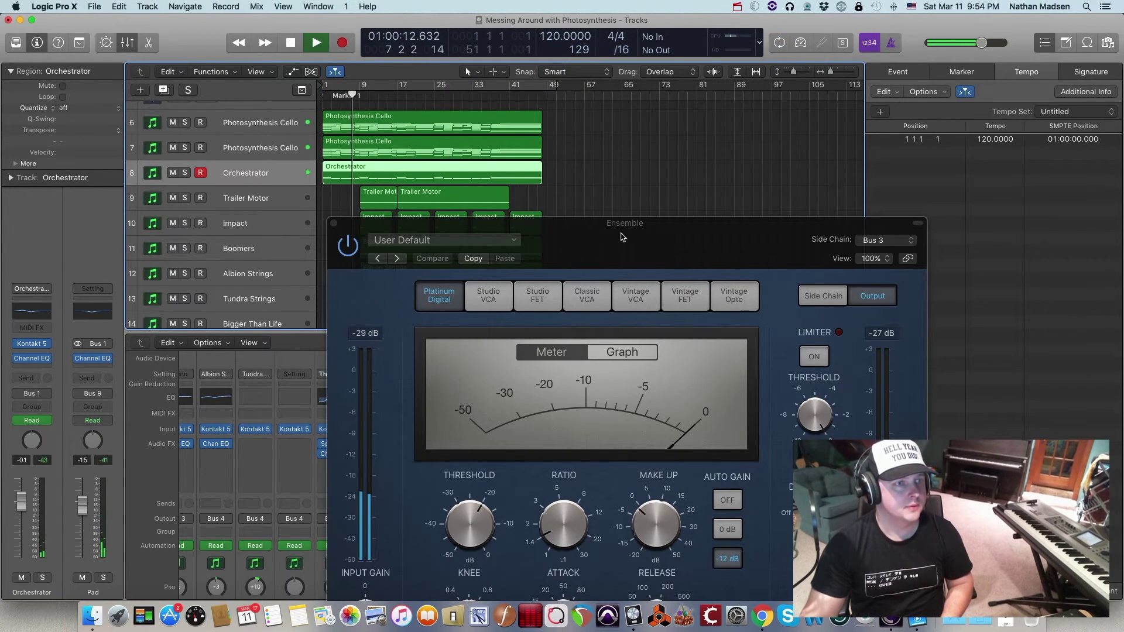
drag(619, 242, 632, 152)
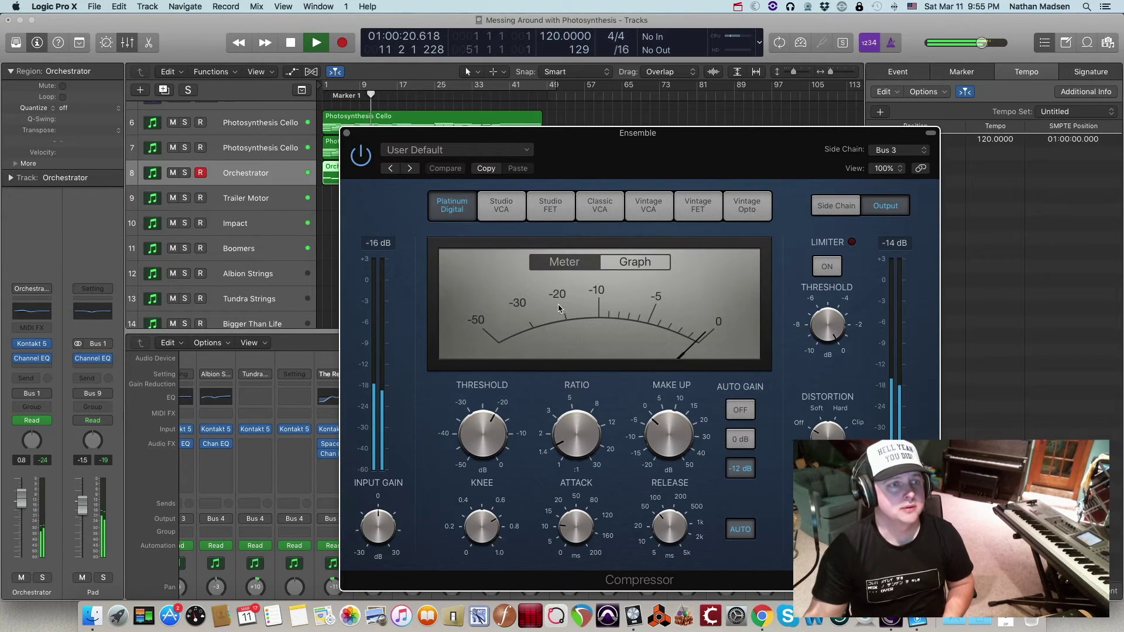
key(space)
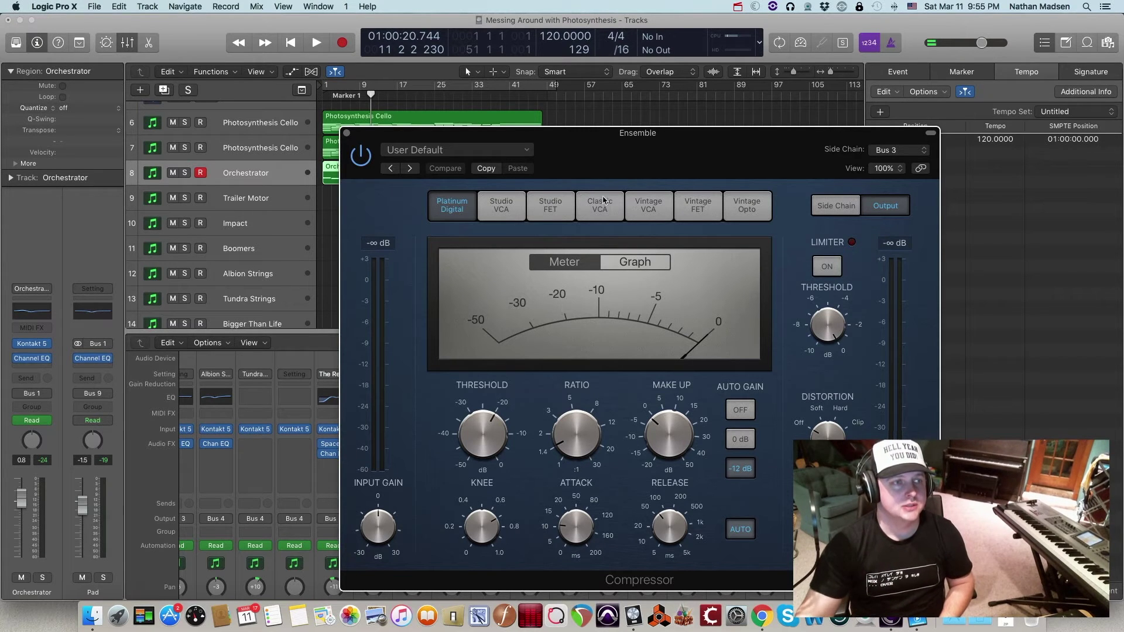
click(346, 134)
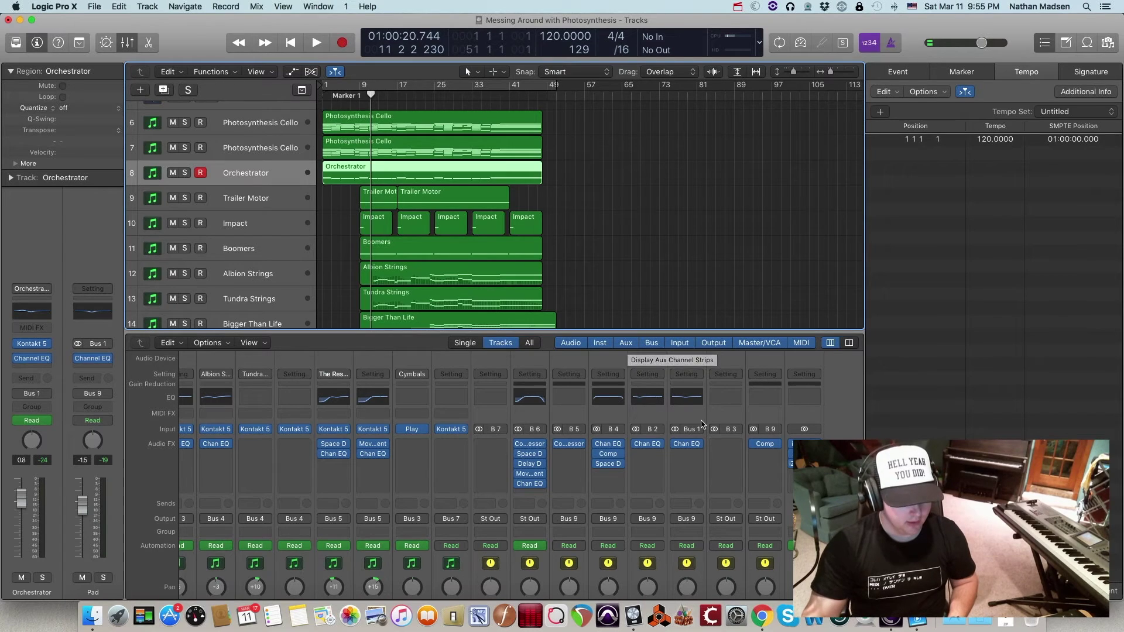
Step: Open the iZotope Ozone 7 plug-in on the Stereo Out channel to view it, and close it again
scroll(486, 469, down, 2)
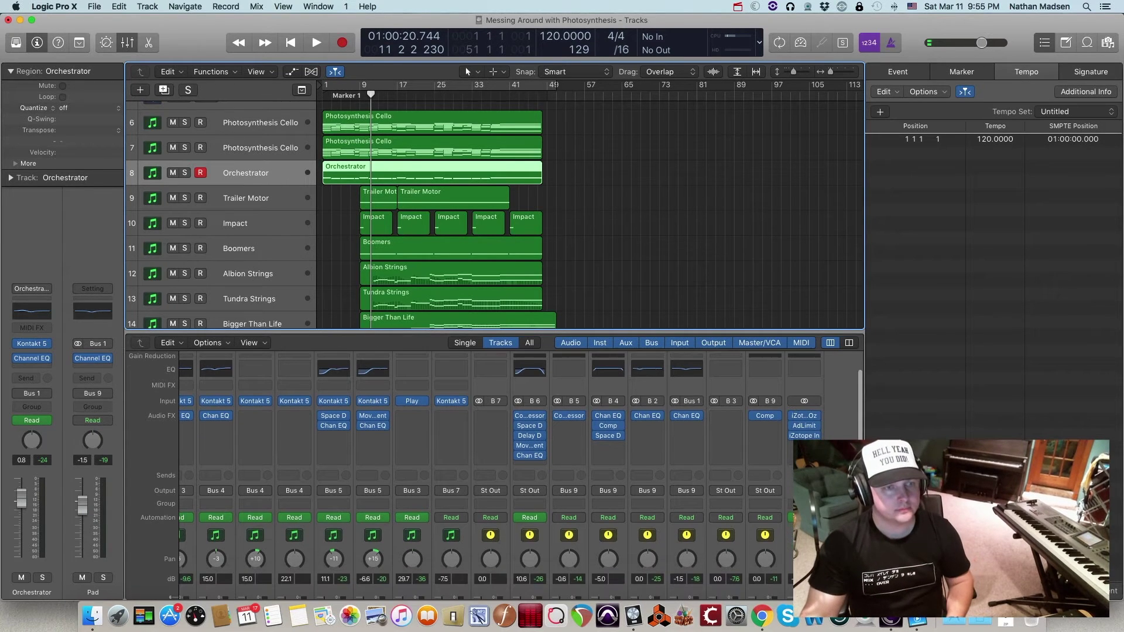
click(804, 426)
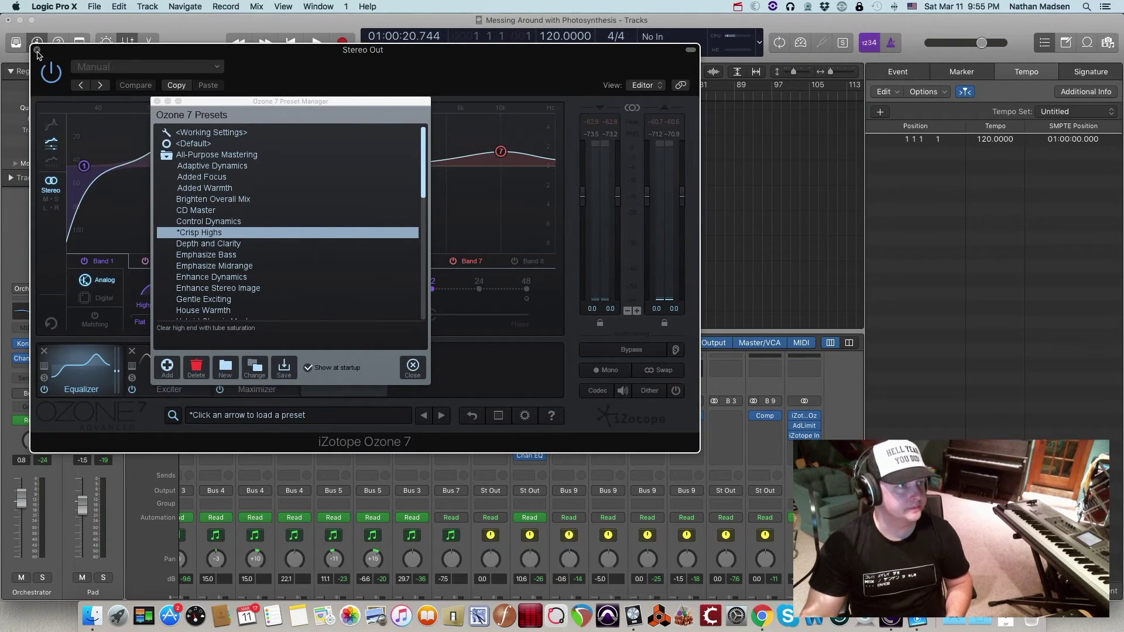
key(cmd+w)
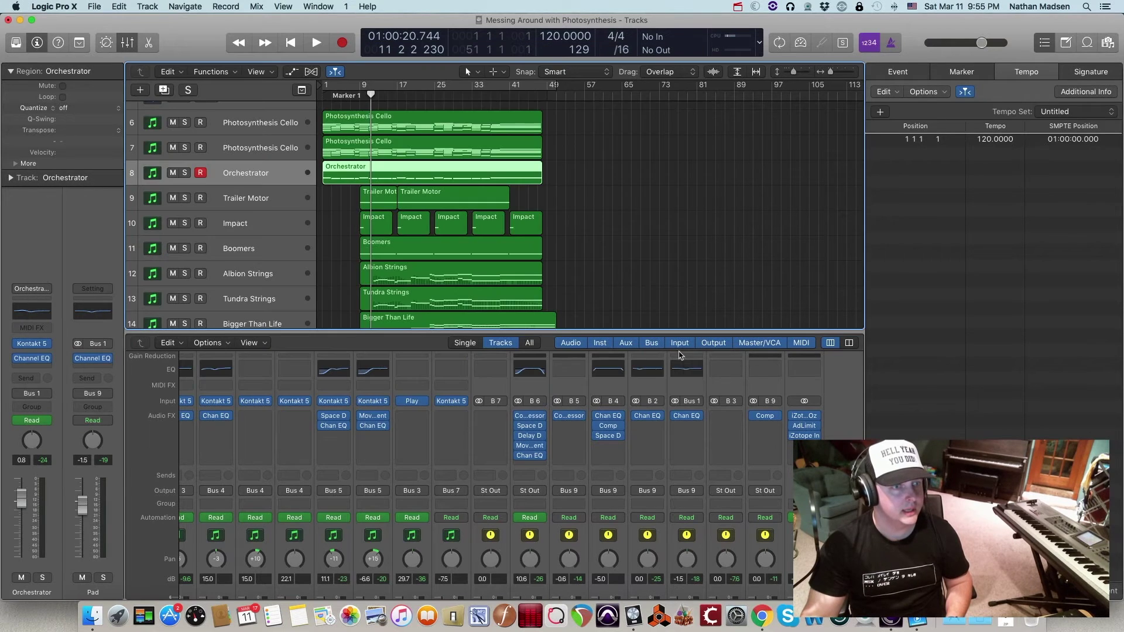
Step: Turn cycling back on for bars 1 to 51, return the playhead to bar 1 and look over the track list
click(552, 232)
click(533, 86)
key(Return)
scroll(684, 168, down, 8)
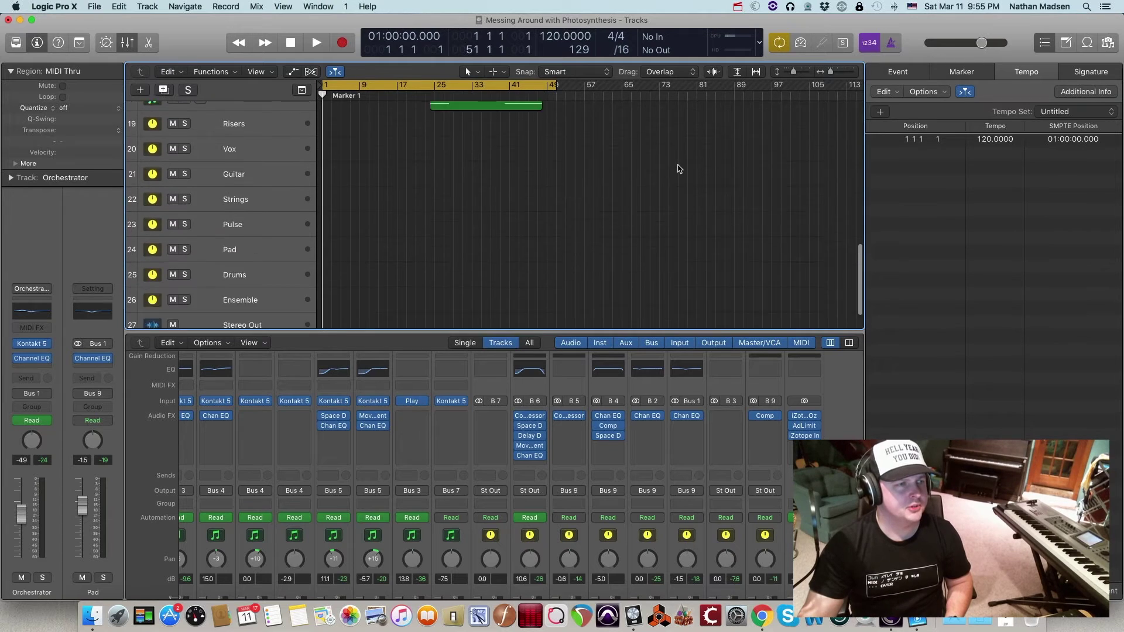
scroll(677, 169, up, 8)
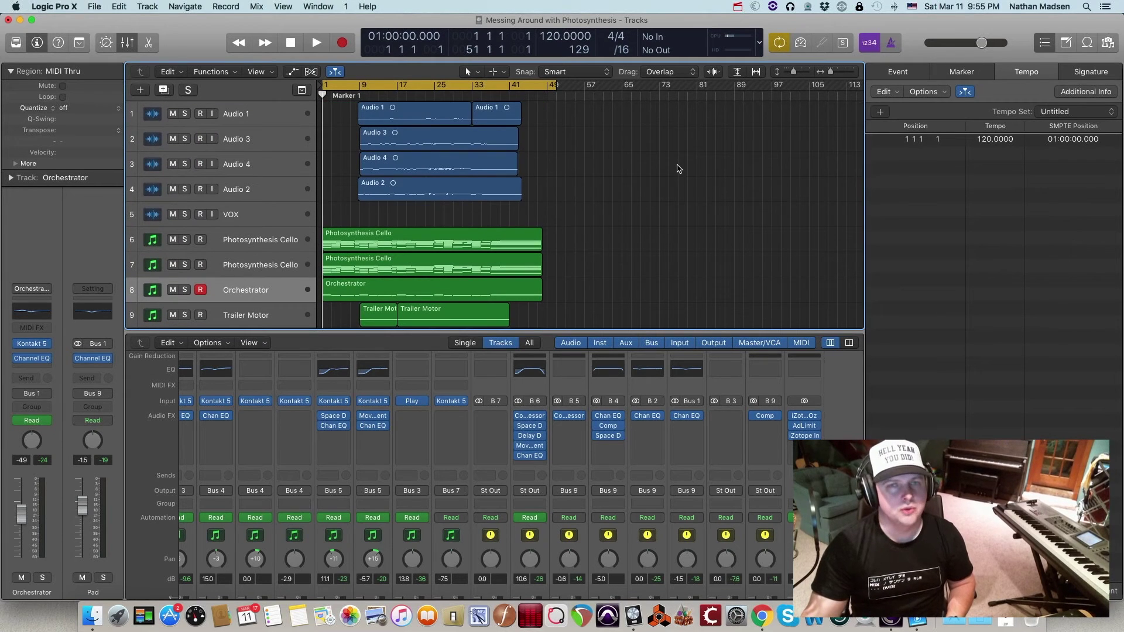
Step: Hide the mixer and play the full arrangement from bar 1
scroll(678, 168, up, 2)
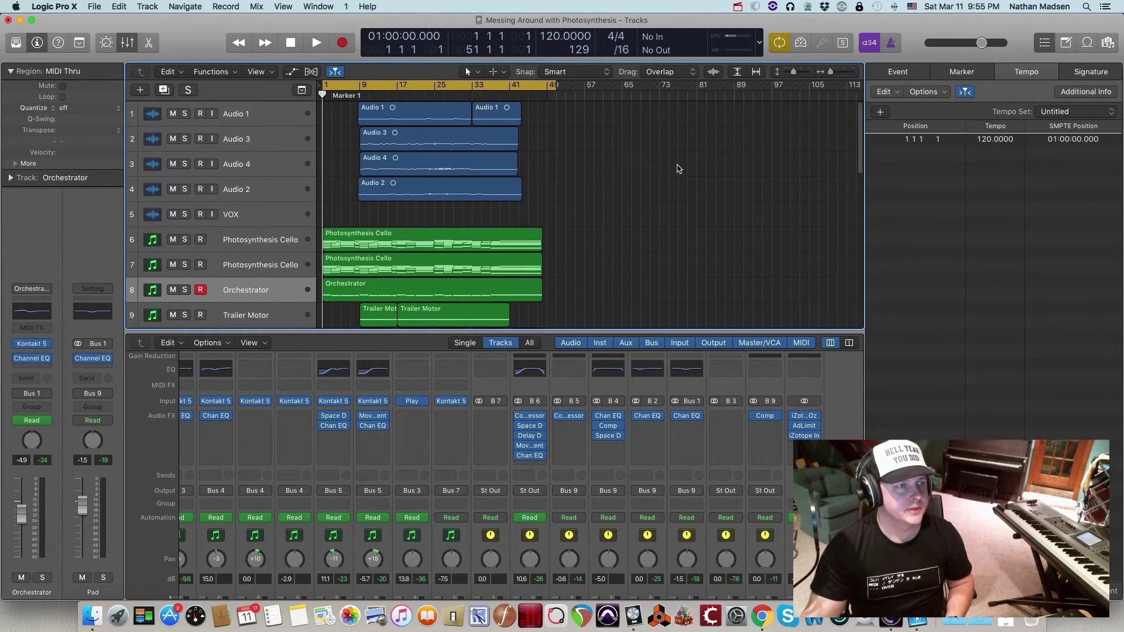
key(x)
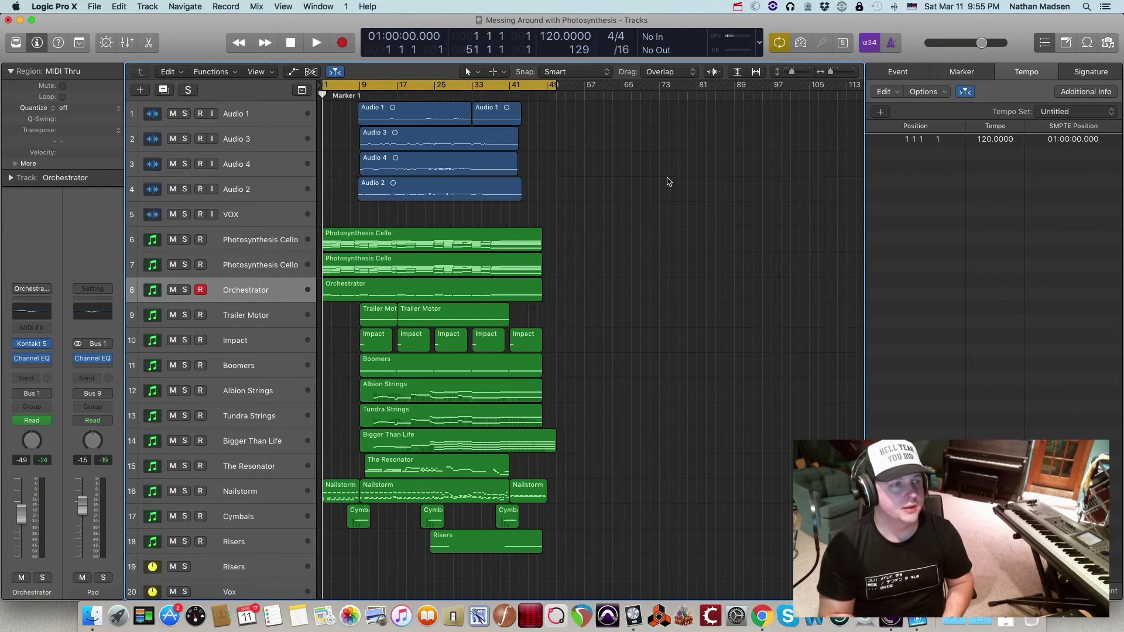
key(space)
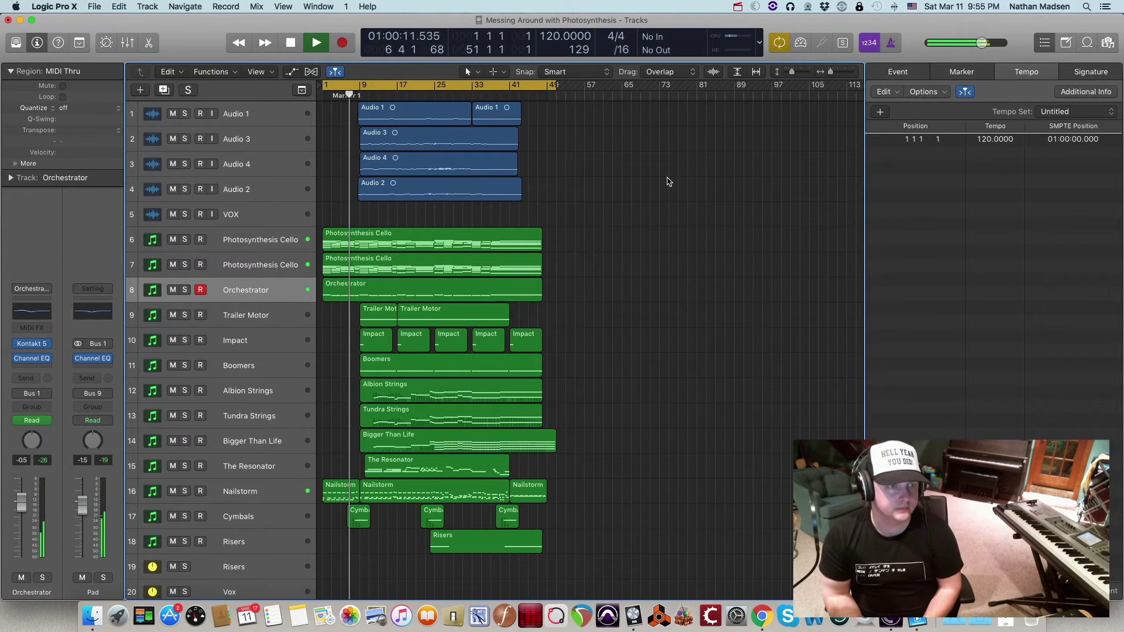
Step: Show the mixer during playback and examine the levels and inserts of the audio, instrument and bus channels
key(x)
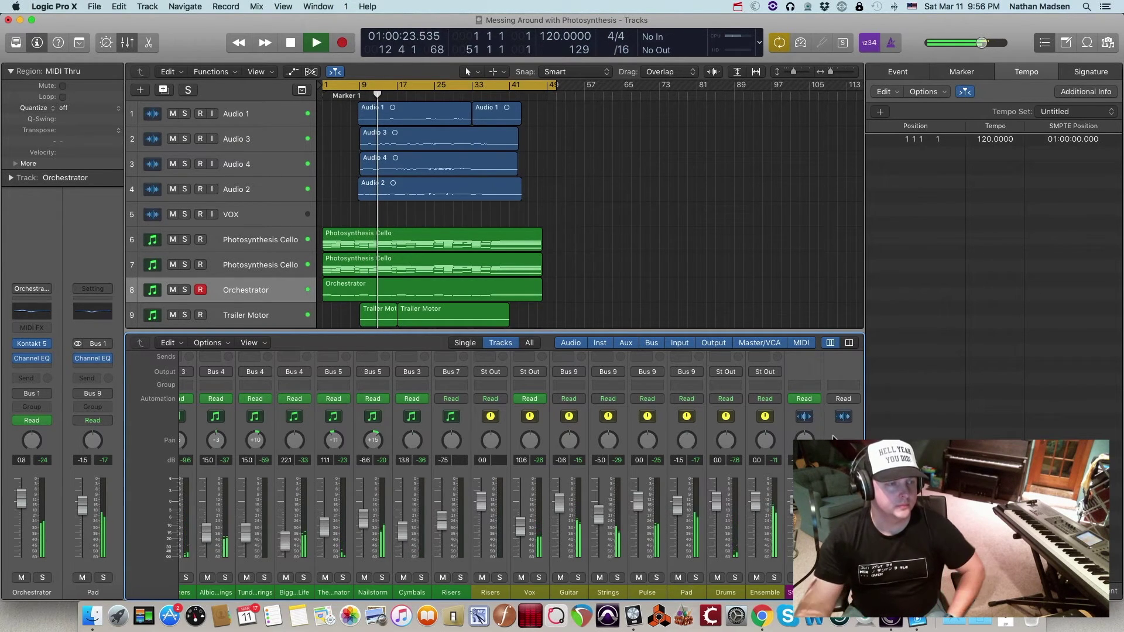
scroll(676, 437, left, 1)
scroll(676, 438, left, 10)
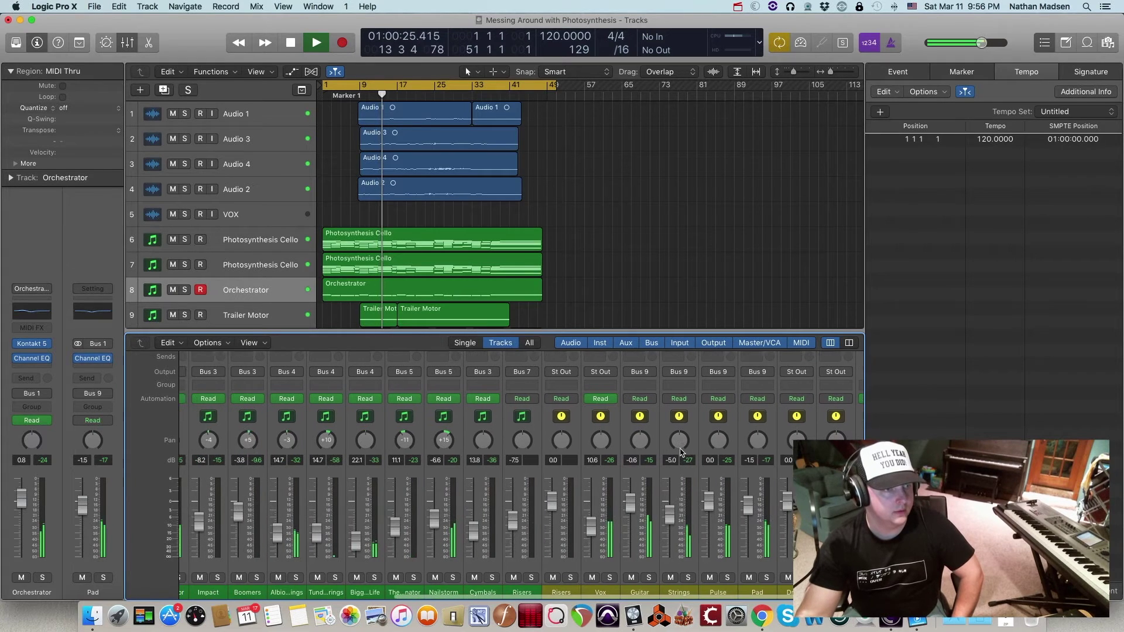
scroll(681, 455, left, 3)
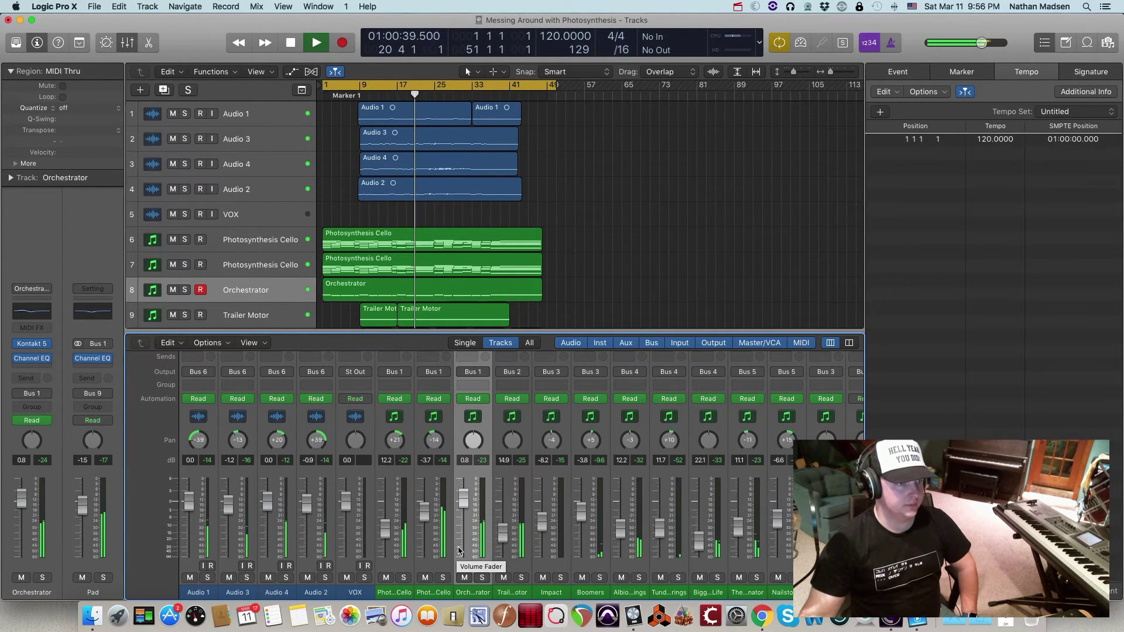
scroll(460, 550, right, 3)
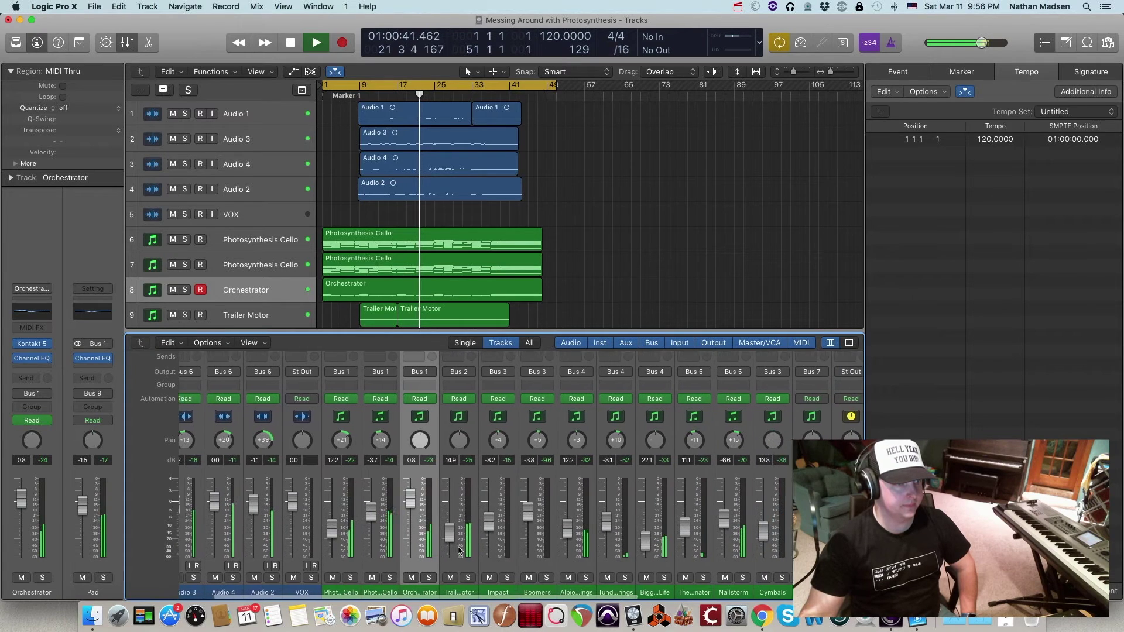
scroll(460, 551, right, 3)
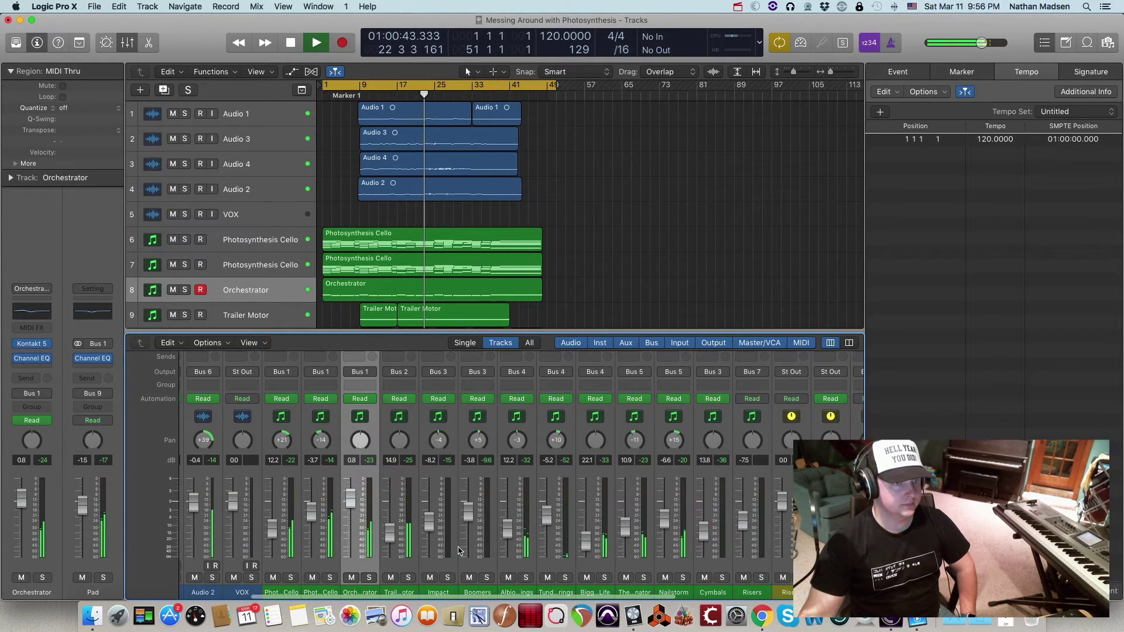
scroll(459, 550, right, 1)
scroll(458, 550, right, 3)
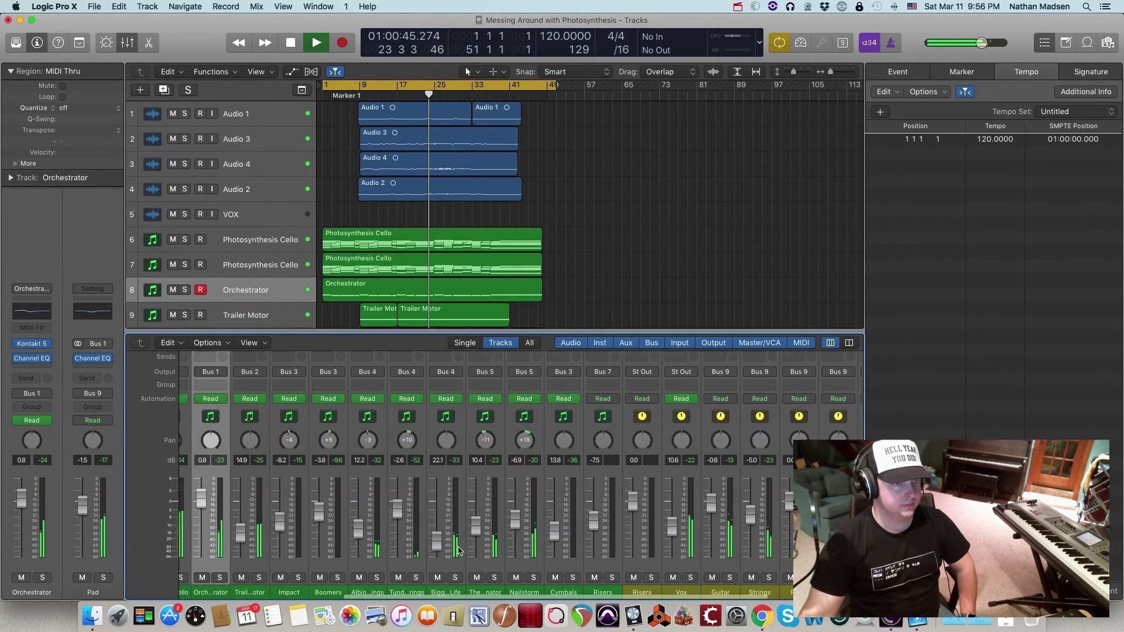
scroll(460, 550, up, 5)
scroll(459, 550, left, 6)
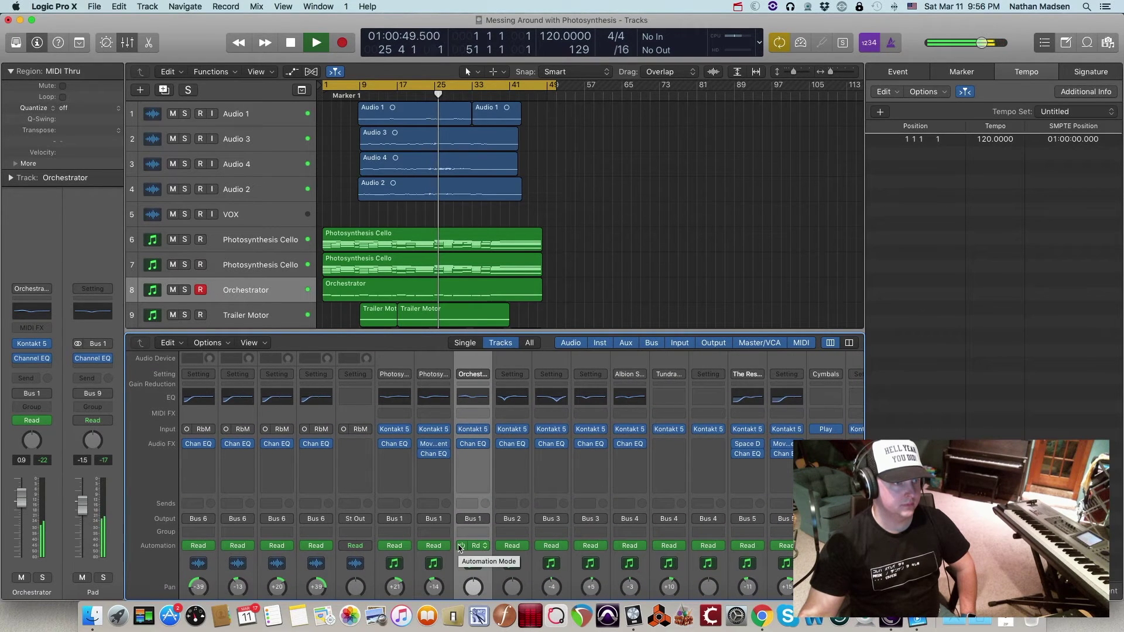
Step: Examine the inserts, outputs and faders of the instrument and bus channels while the arrangement plays, and stop playback at its end
scroll(459, 548, right, 7)
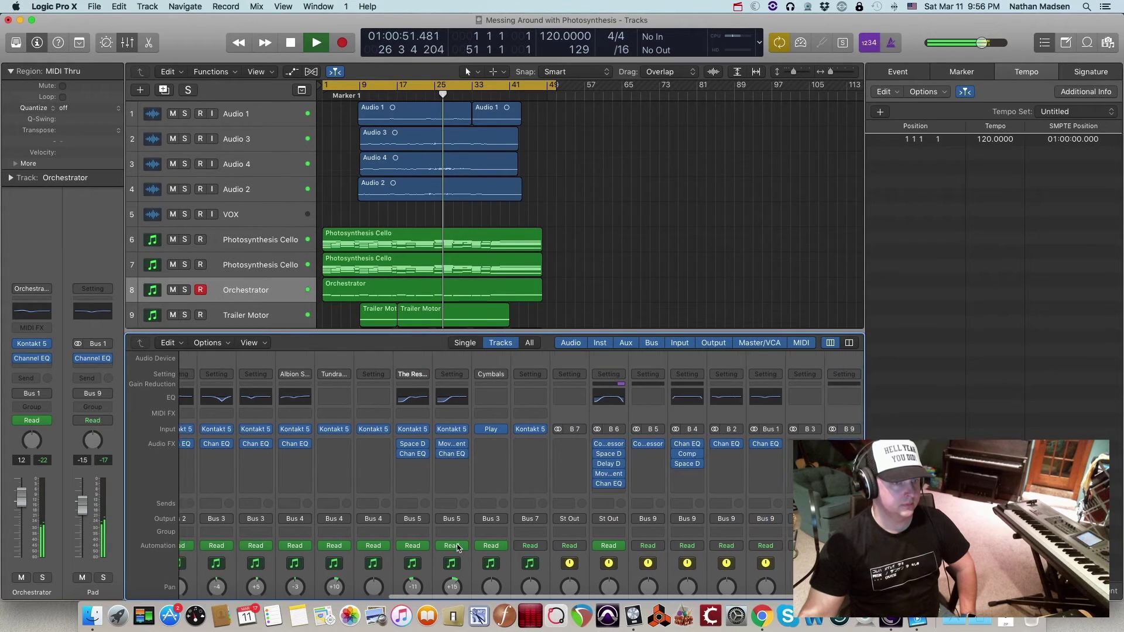
scroll(460, 548, right, 2)
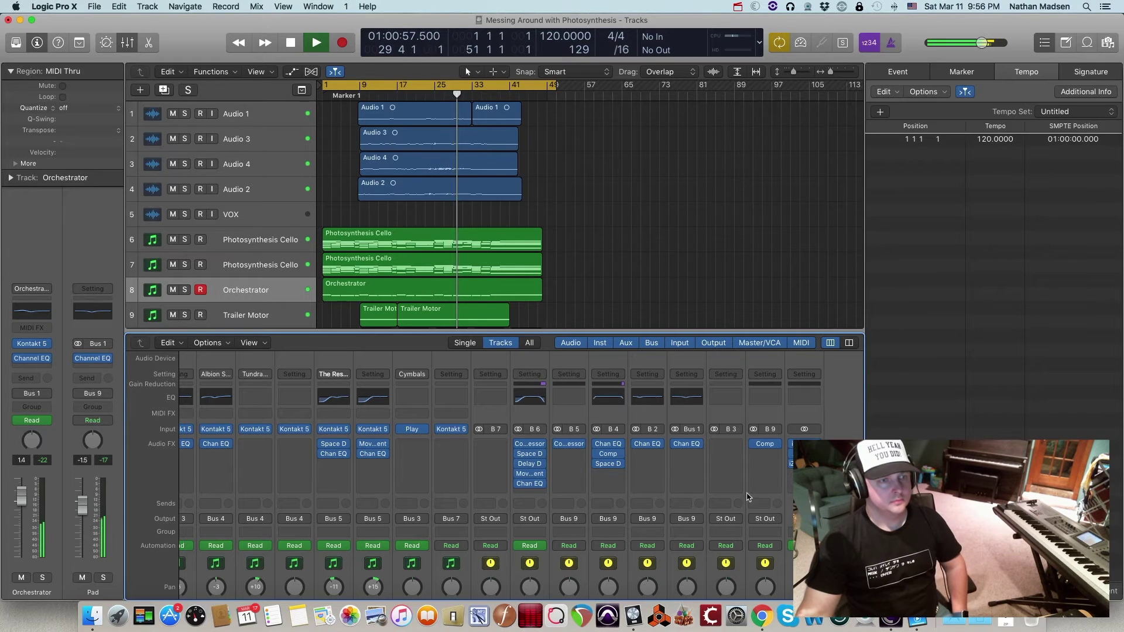
scroll(492, 469, down, 1)
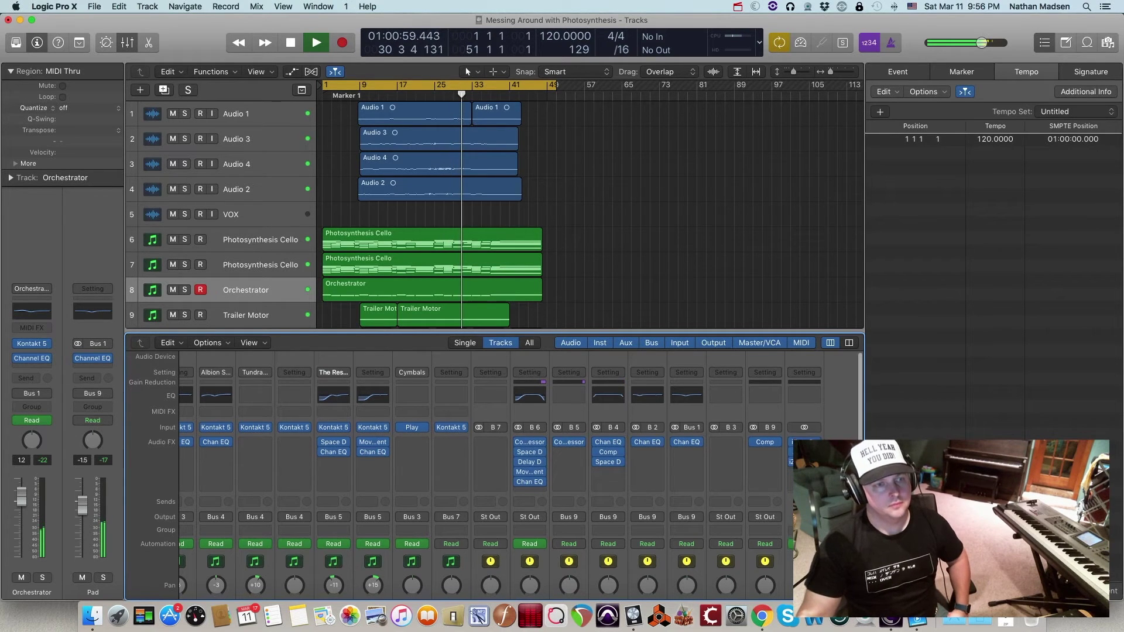
scroll(492, 468, down, 1)
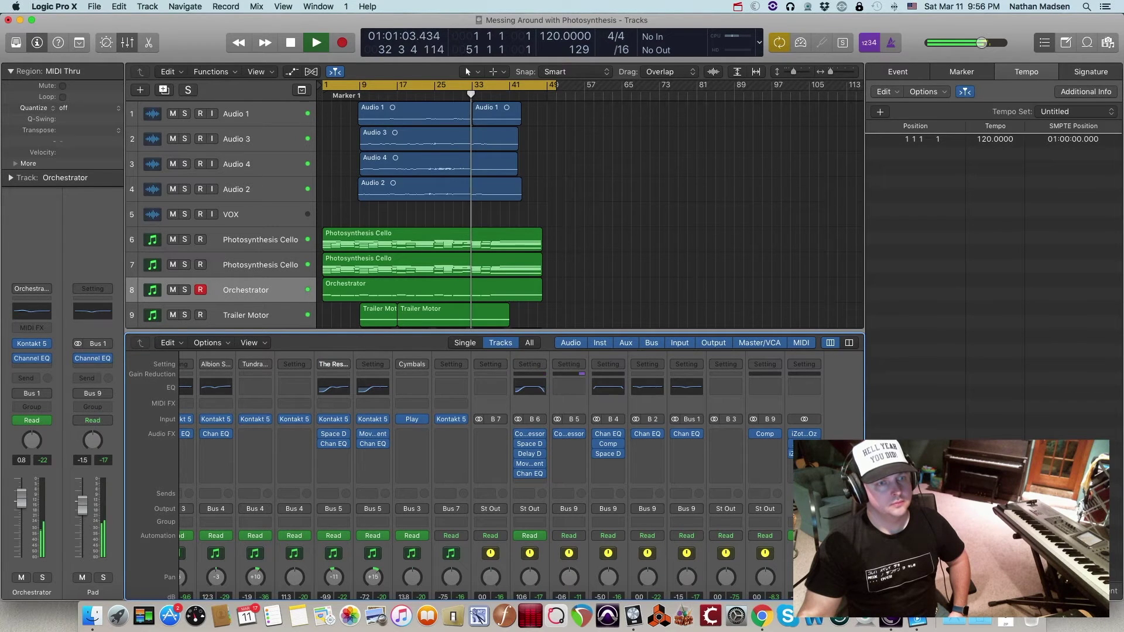
scroll(492, 469, down, 5)
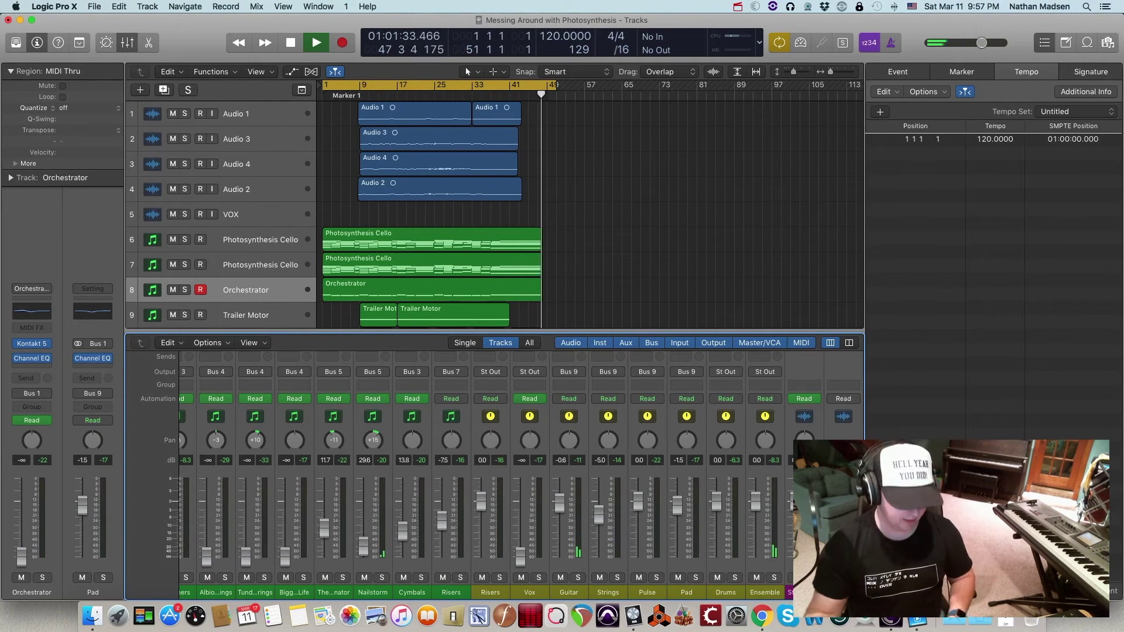
key(space)
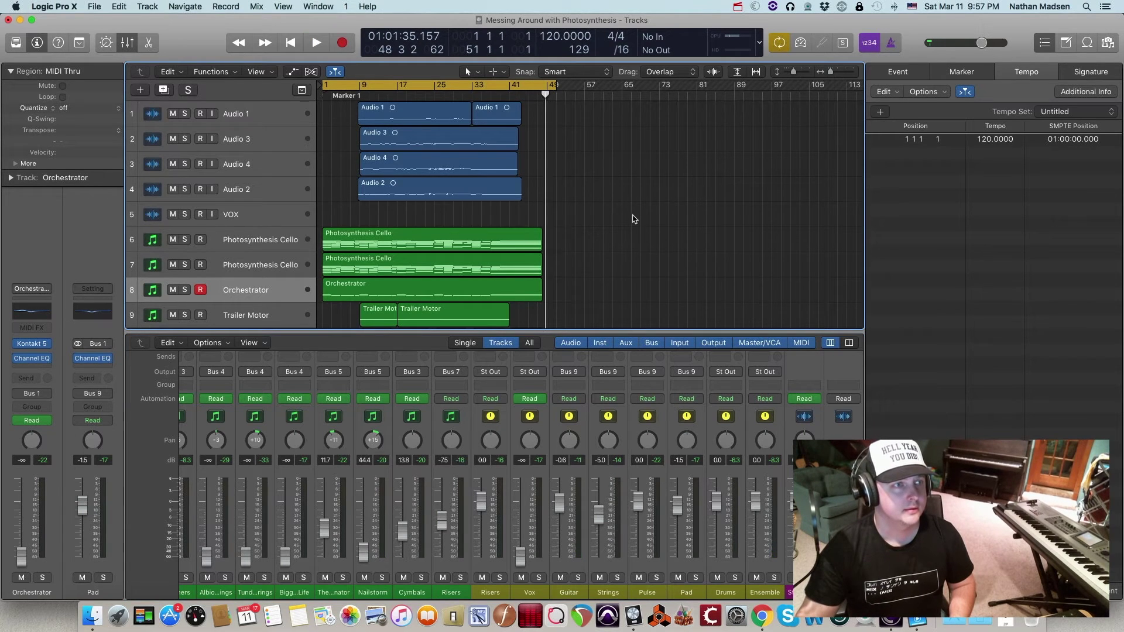
Step: Show track automation and look over the volume curves of the four audio tracks from their ending back to bar 1
key(a)
scroll(632, 215, up, 5)
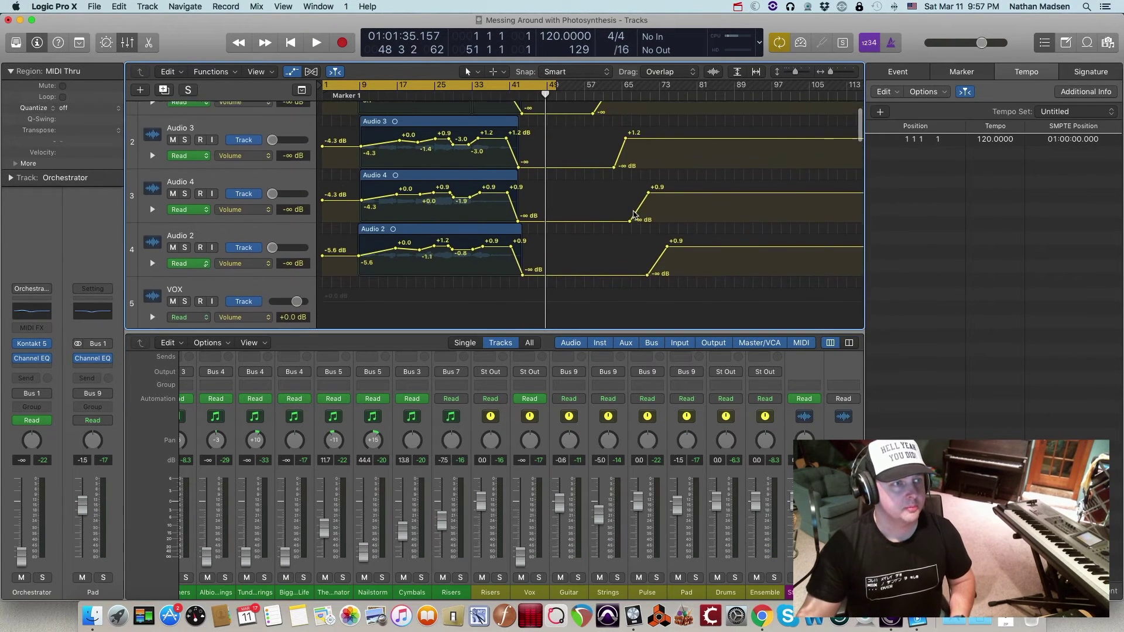
scroll(634, 215, up, 4)
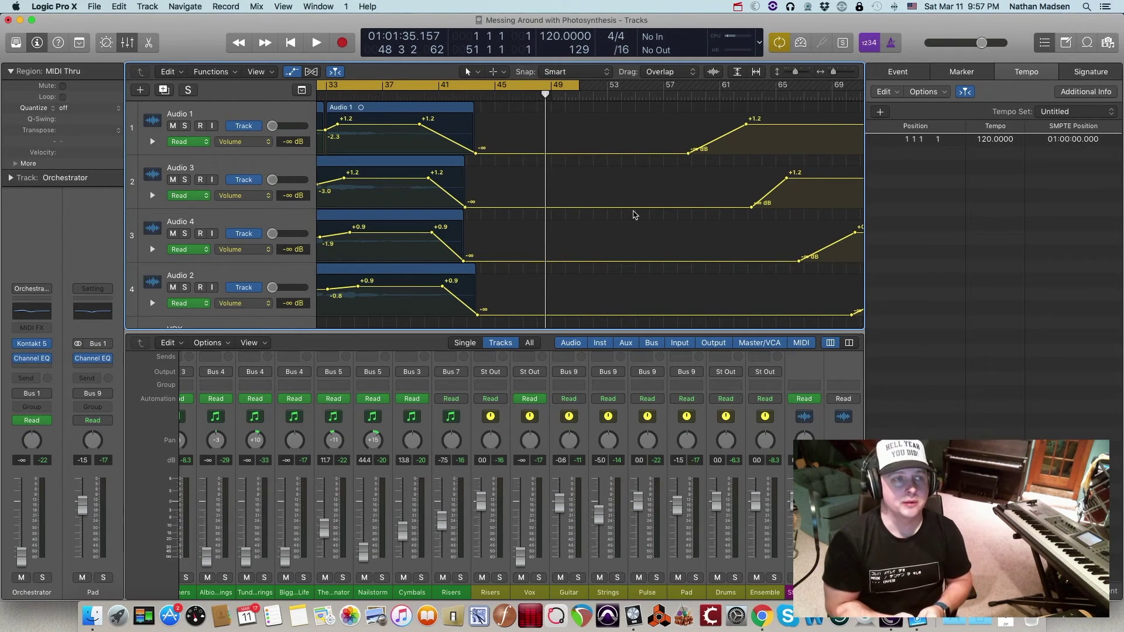
scroll(633, 215, left, 15)
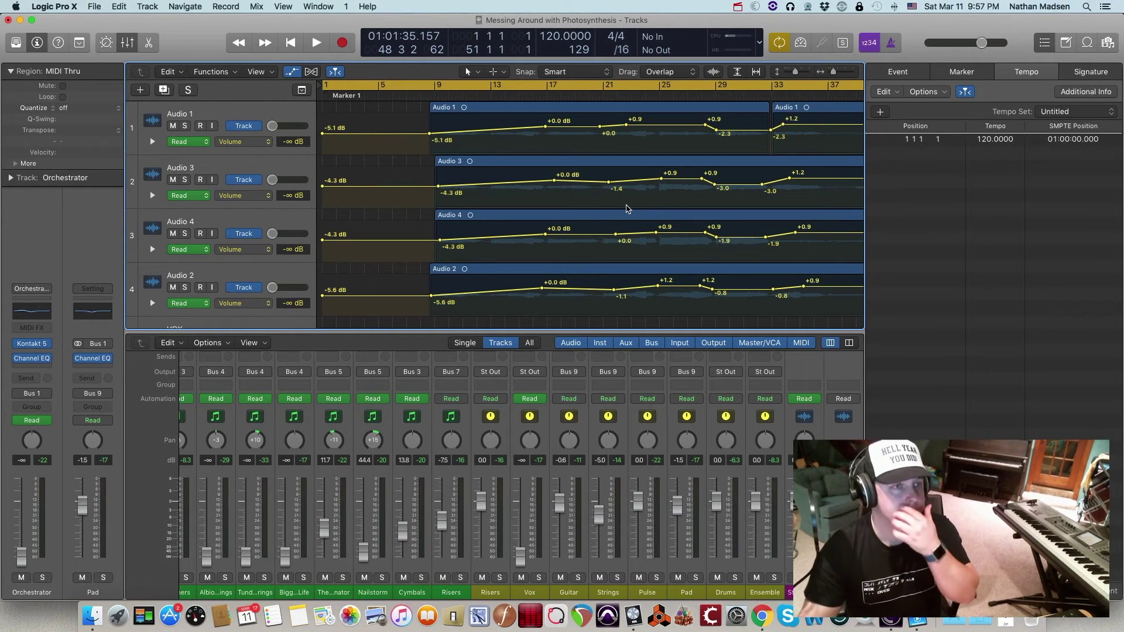
Step: Place the playhead at bar 9, zoom out to the whole arrangement and enlarge the track heights around the audio tracks' automation
click(435, 87)
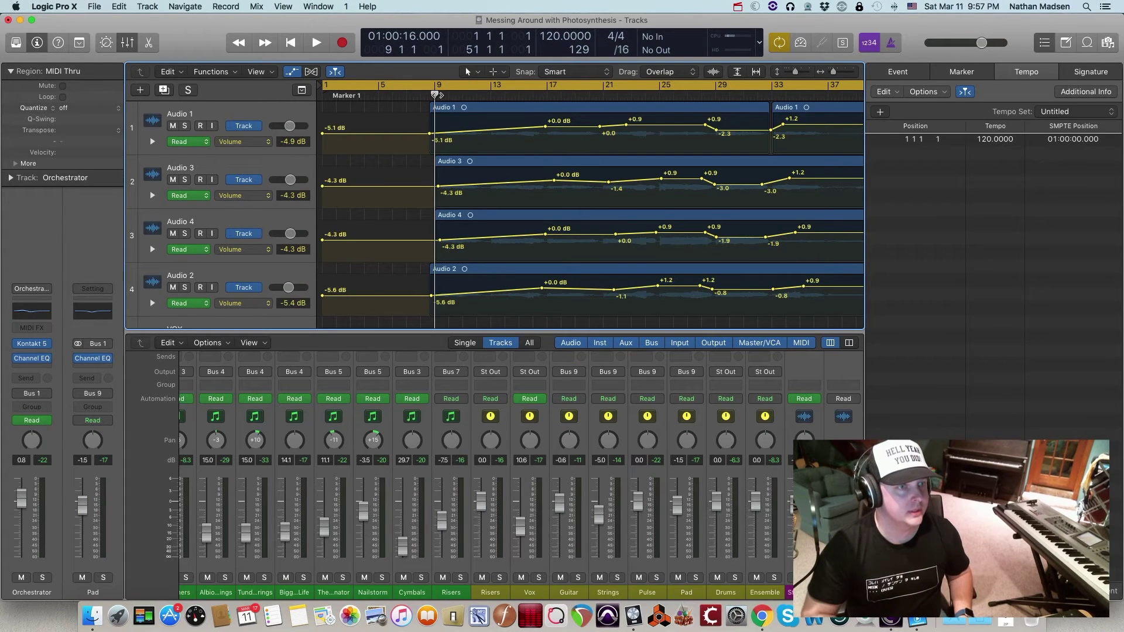
key(super+Left)
key(super+Left)
key(super+Down)
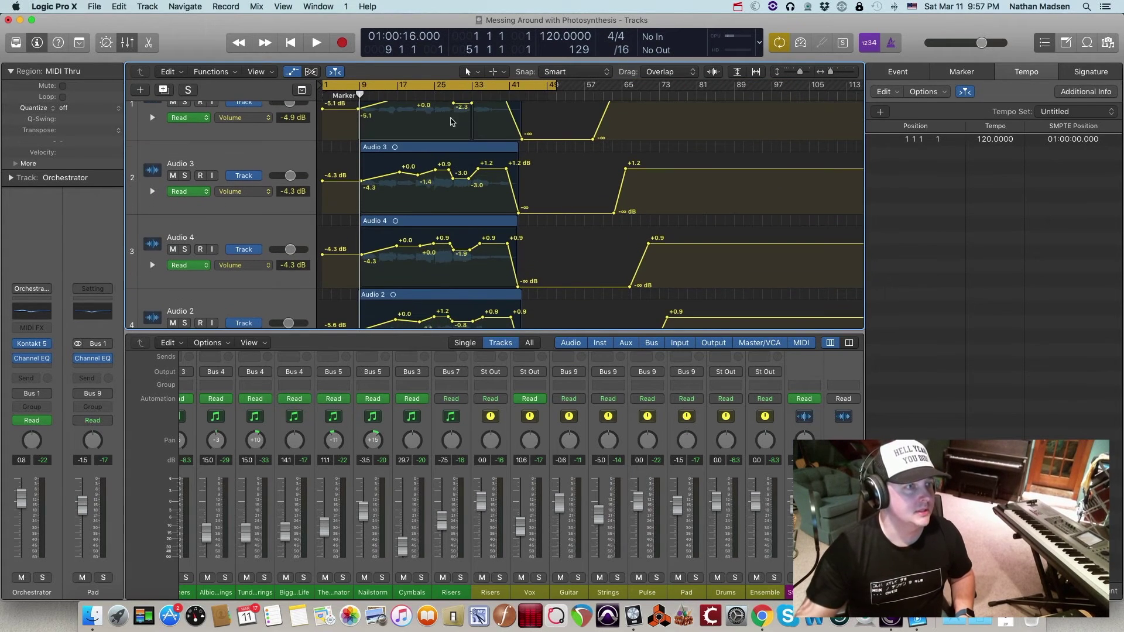
key(super+Down)
scroll(370, 196, down, 1)
scroll(370, 197, down, 3)
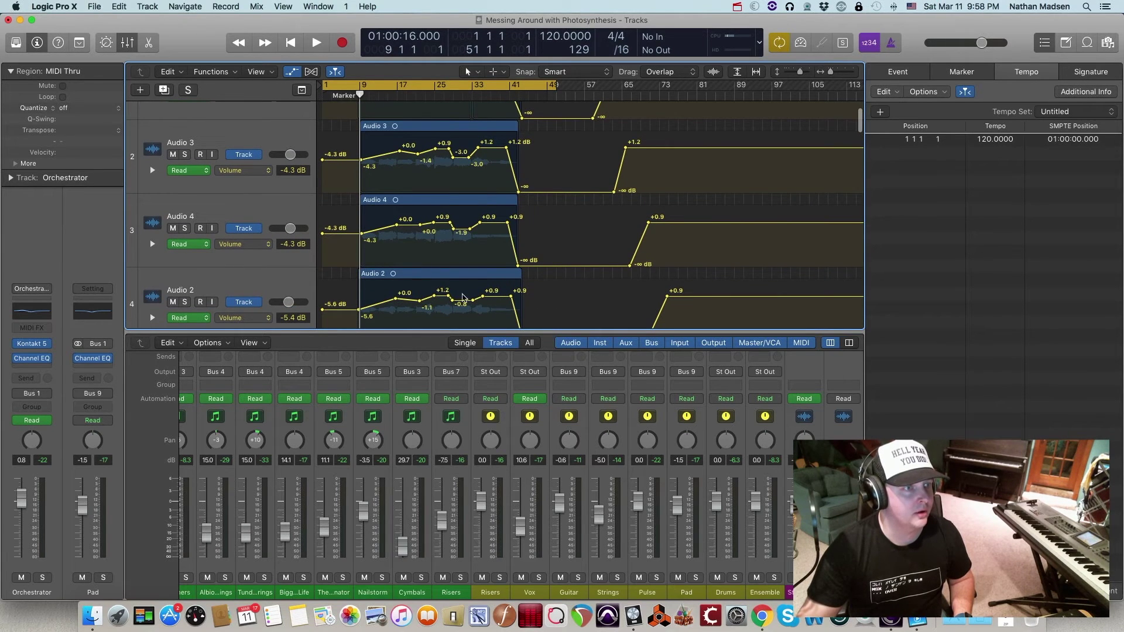
Step: Compare the volume automation curves of Audio 1, Audio 3, Audio 4 and Audio 2
scroll(413, 182, up, 3)
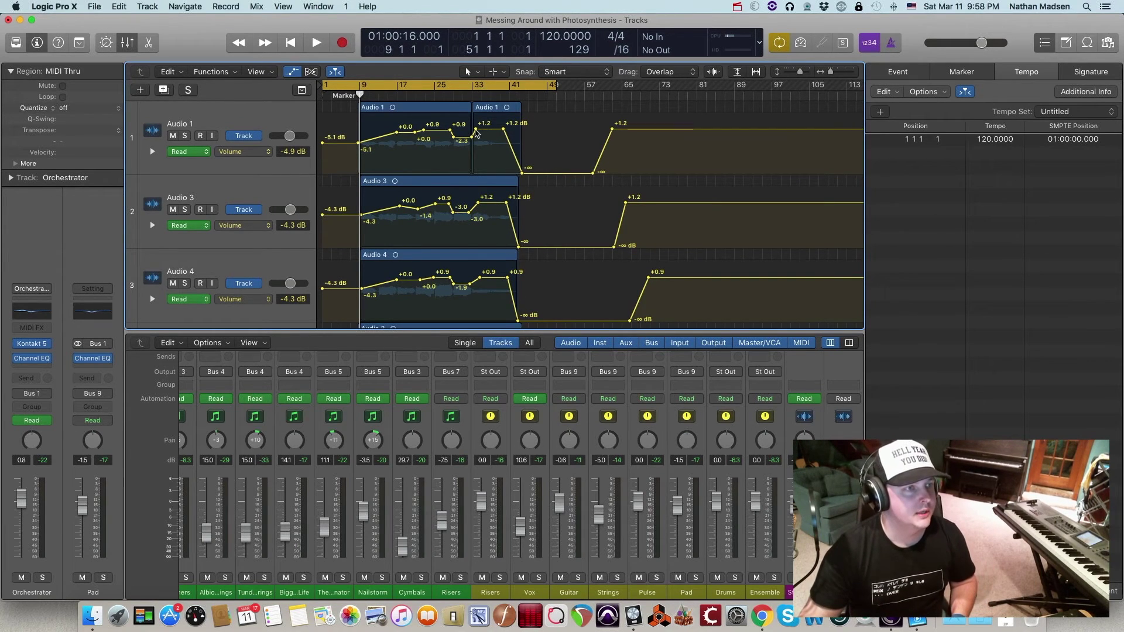
scroll(431, 202, down, 1)
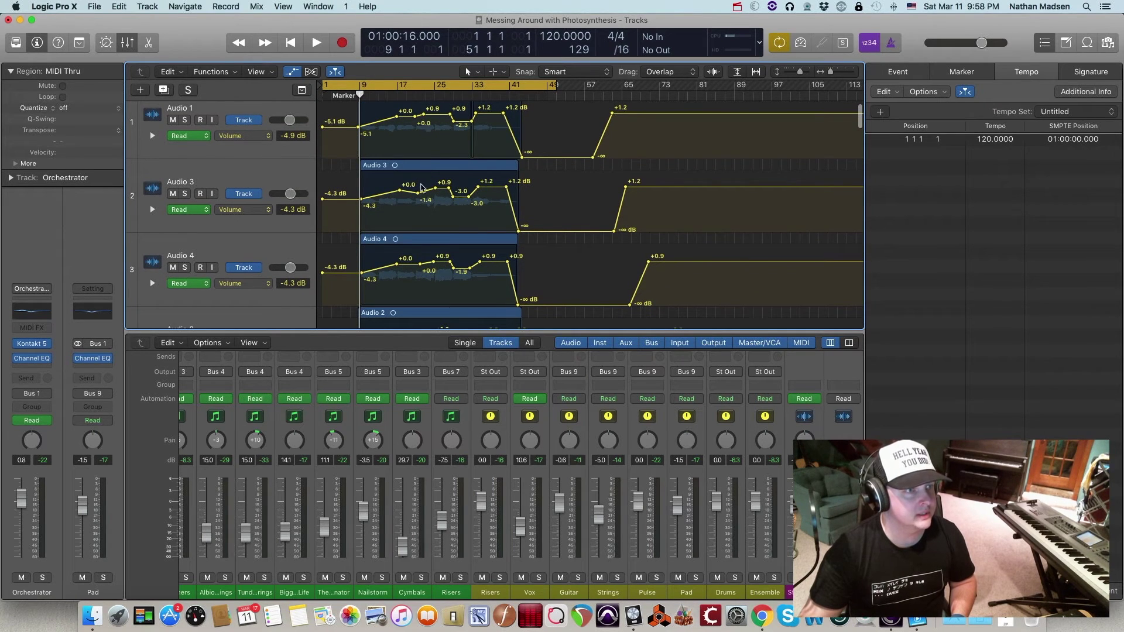
scroll(419, 203, down, 6)
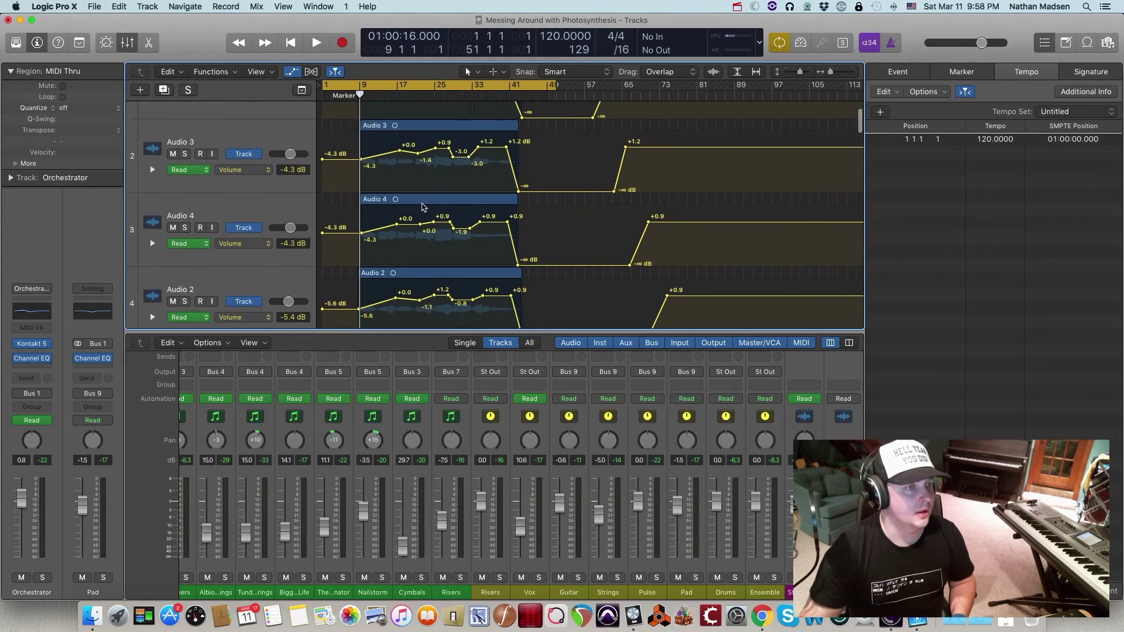
scroll(418, 203, down, 1)
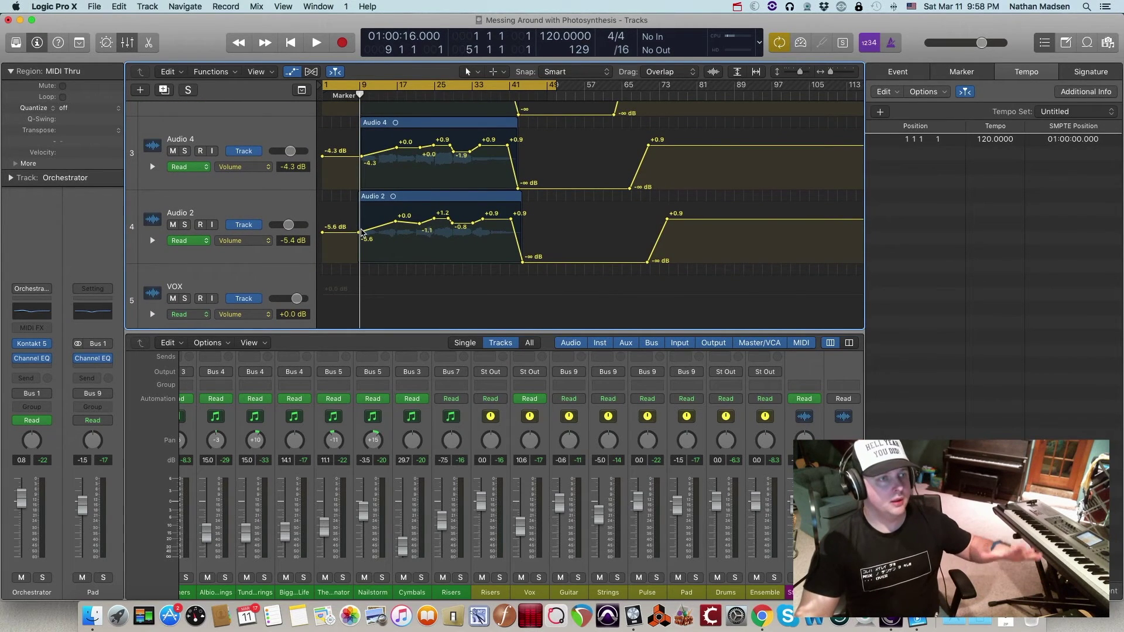
scroll(435, 196, up, 5)
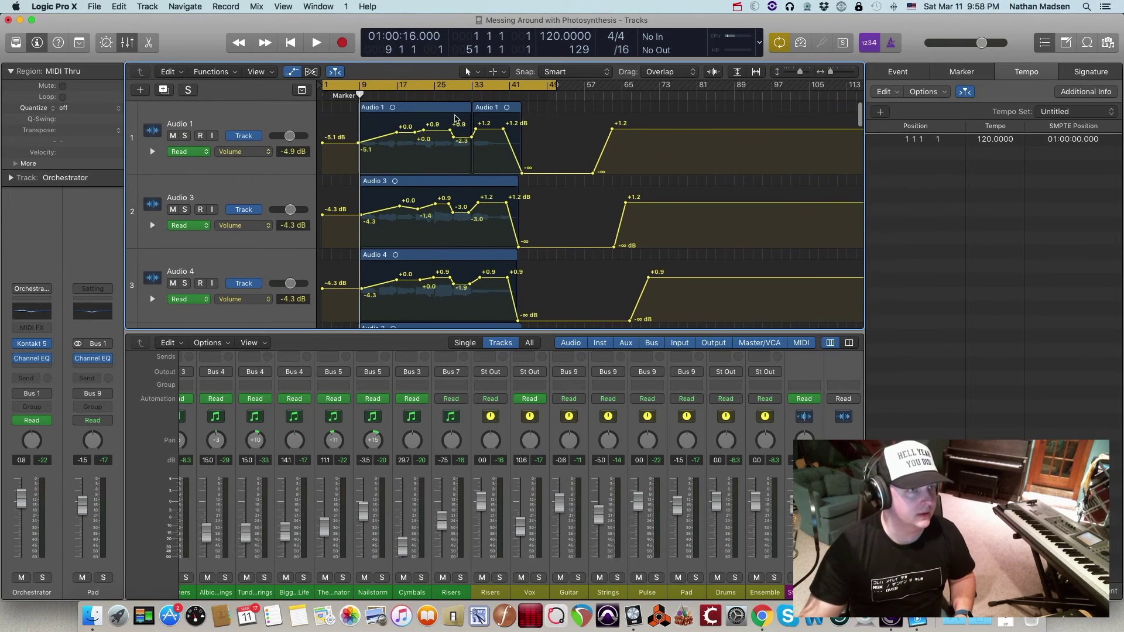
scroll(461, 255, down, 3)
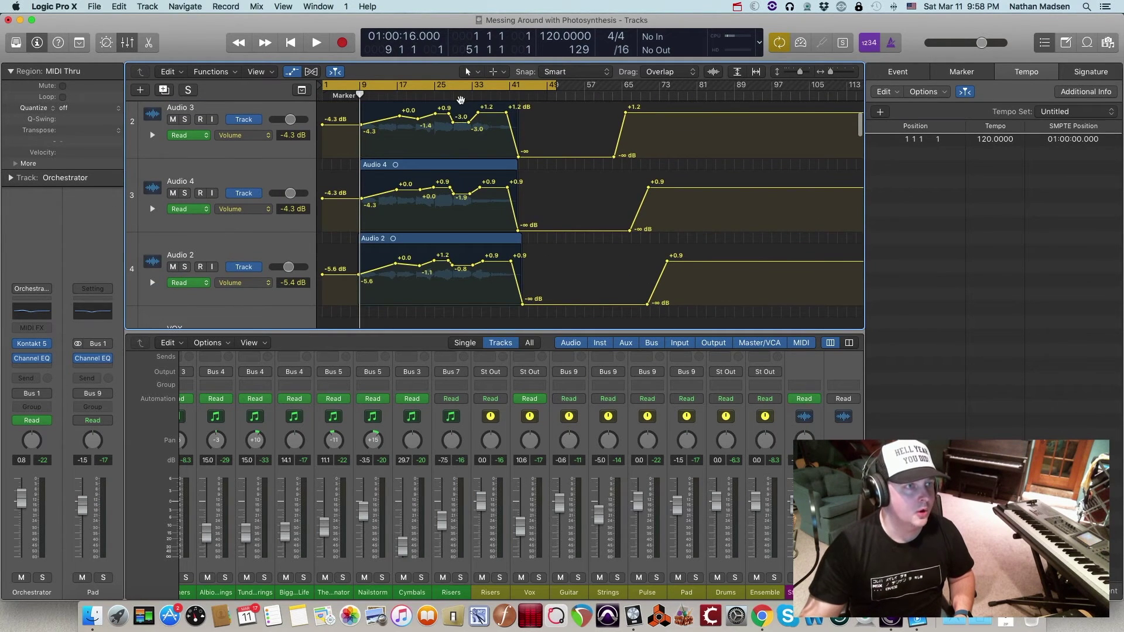
Step: Place the playhead at bar 30 and examine the volume automation of the instrument tracks from Photosynthesis Cello down to Risers
click(462, 93)
scroll(462, 141, down, 8)
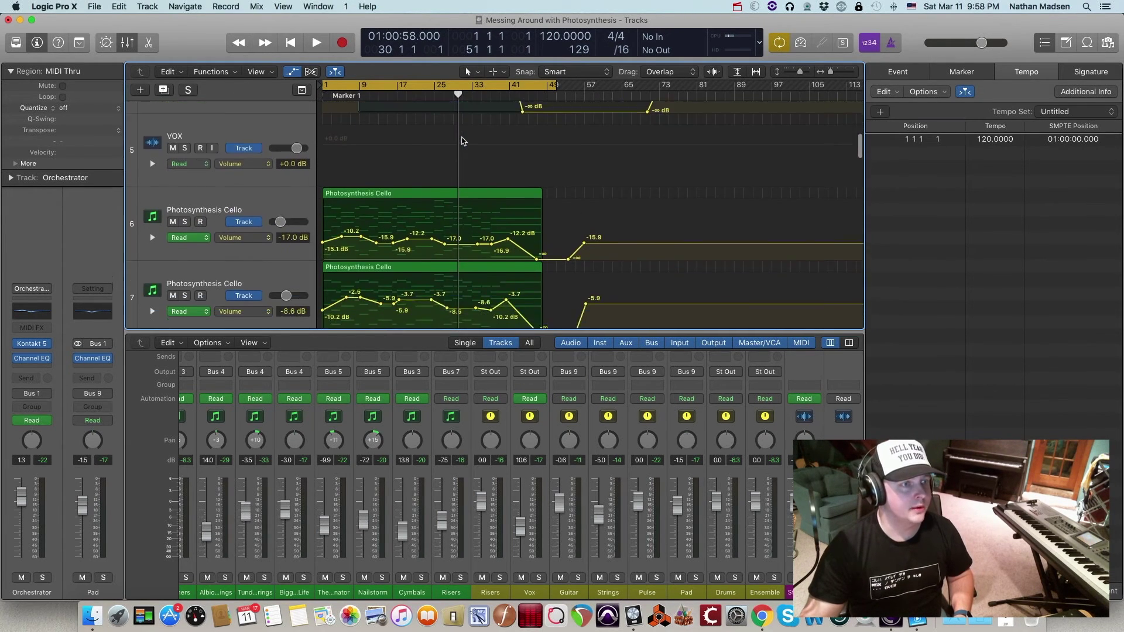
scroll(462, 141, down, 5)
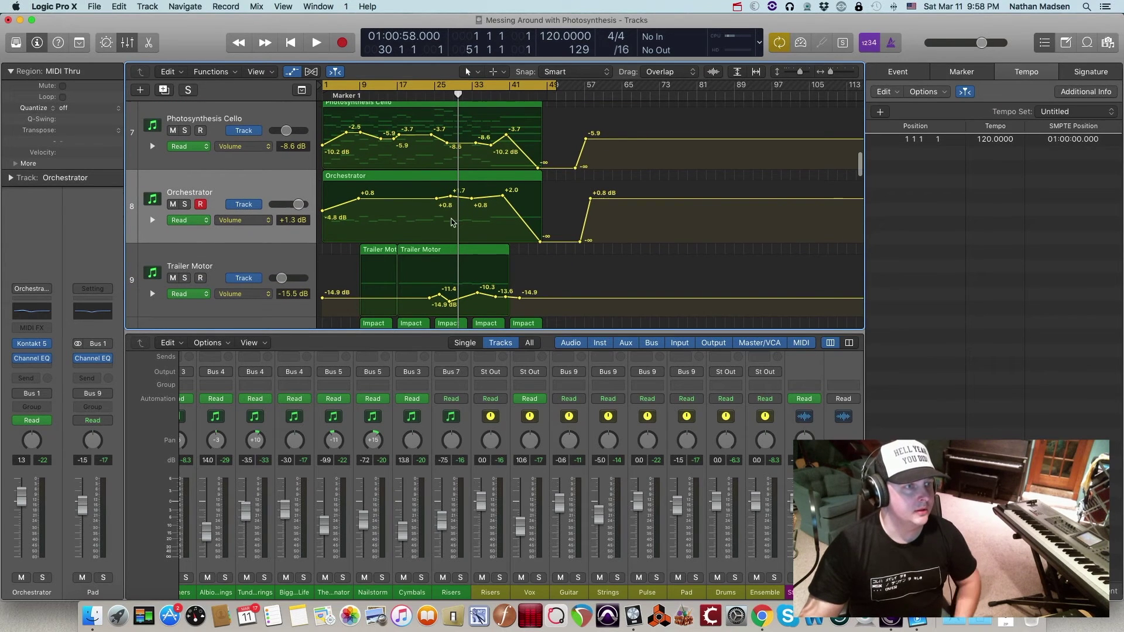
scroll(456, 225, down, 8)
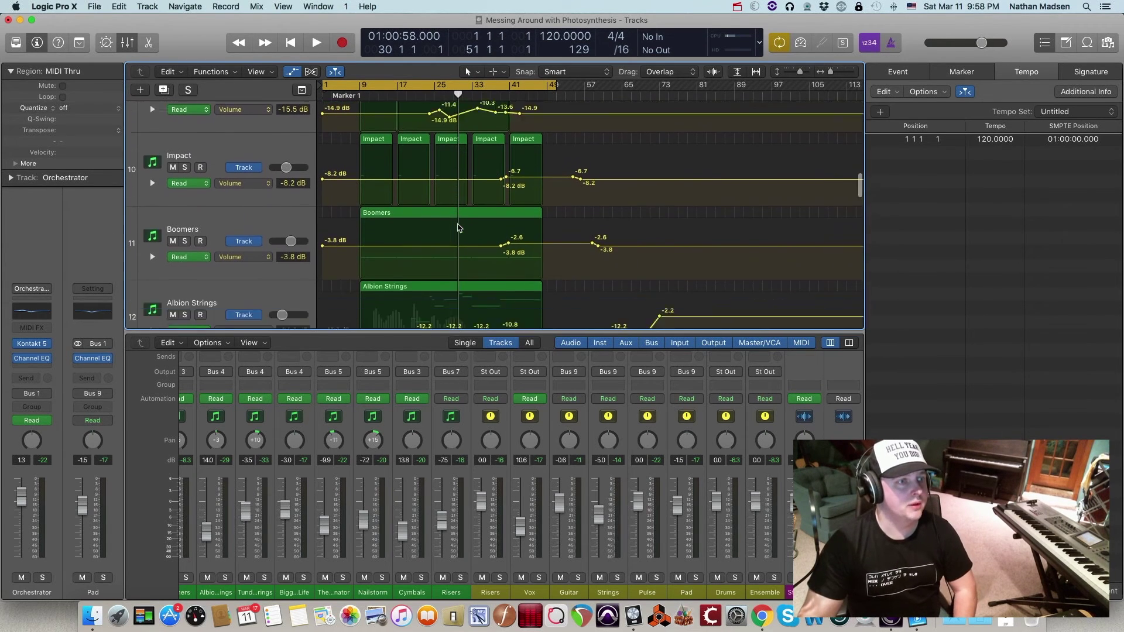
scroll(458, 227, down, 3)
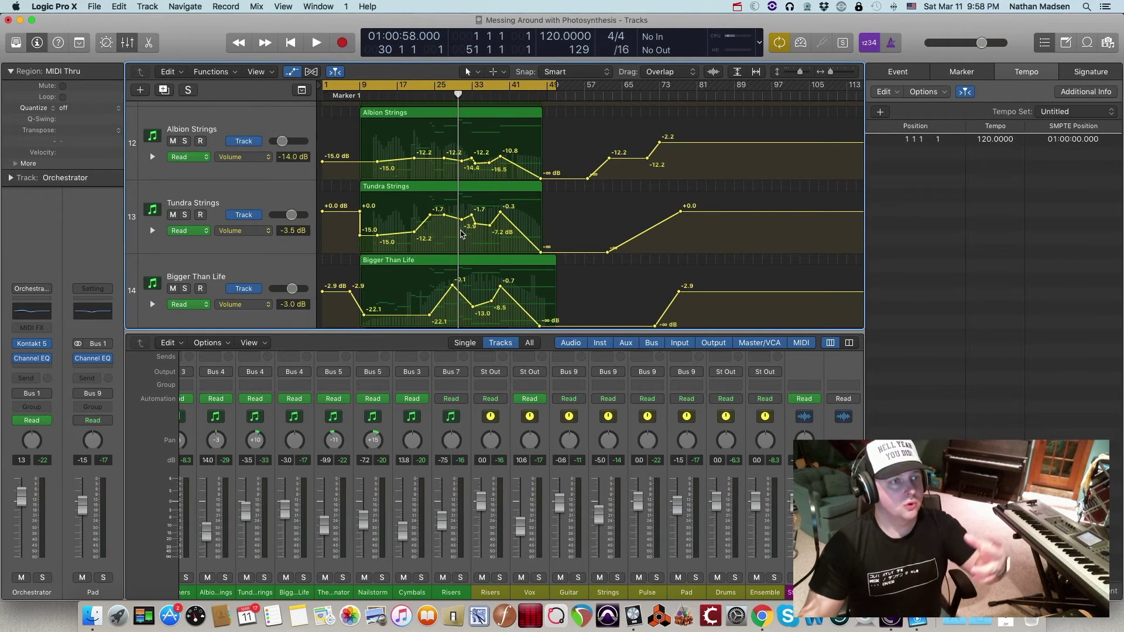
scroll(461, 232, down, 8)
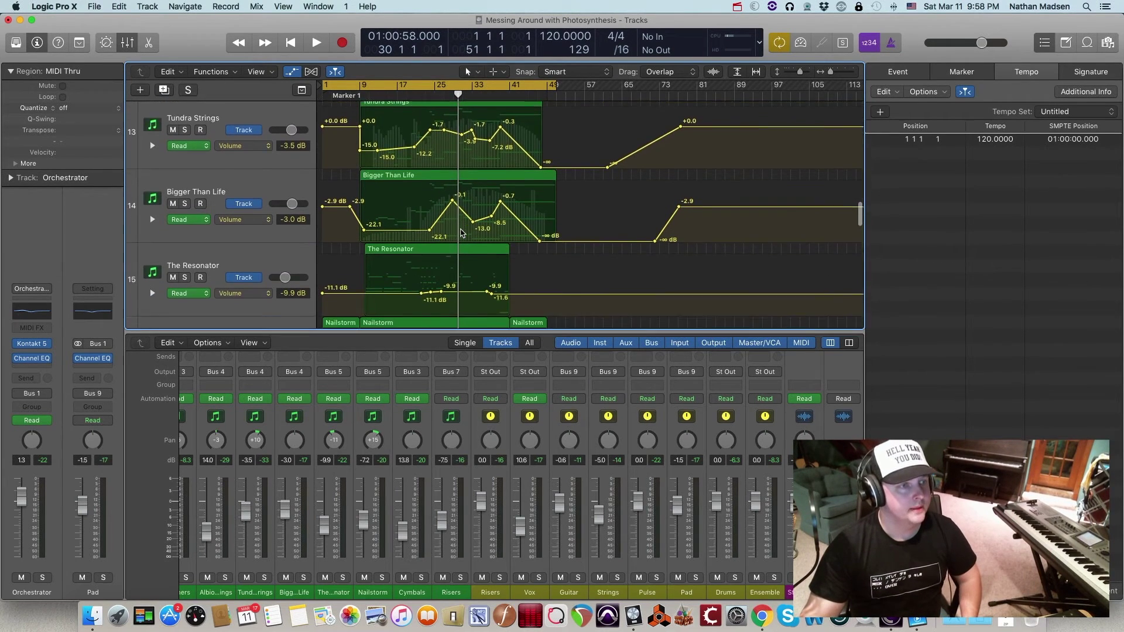
scroll(460, 232, up, 15)
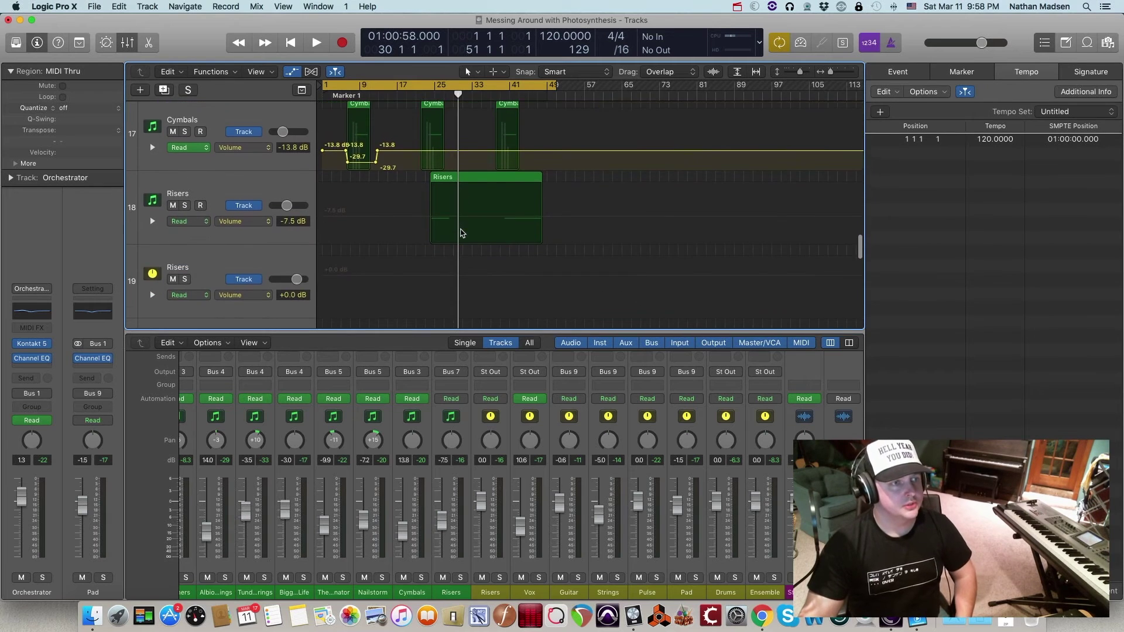
scroll(461, 232, up, 1)
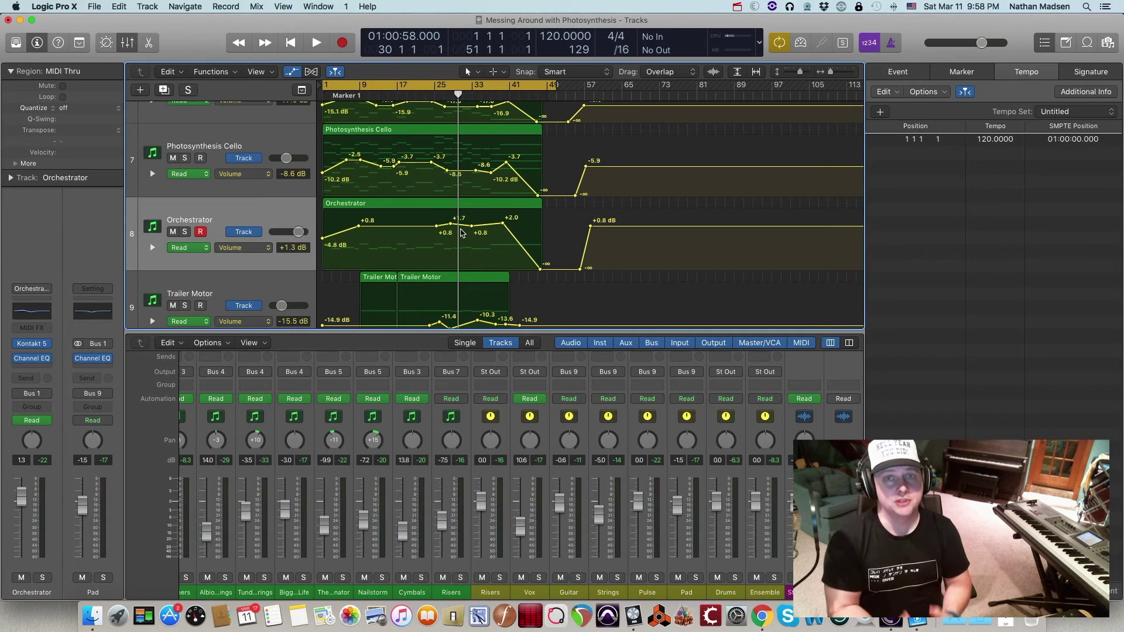
scroll(462, 232, down, 10)
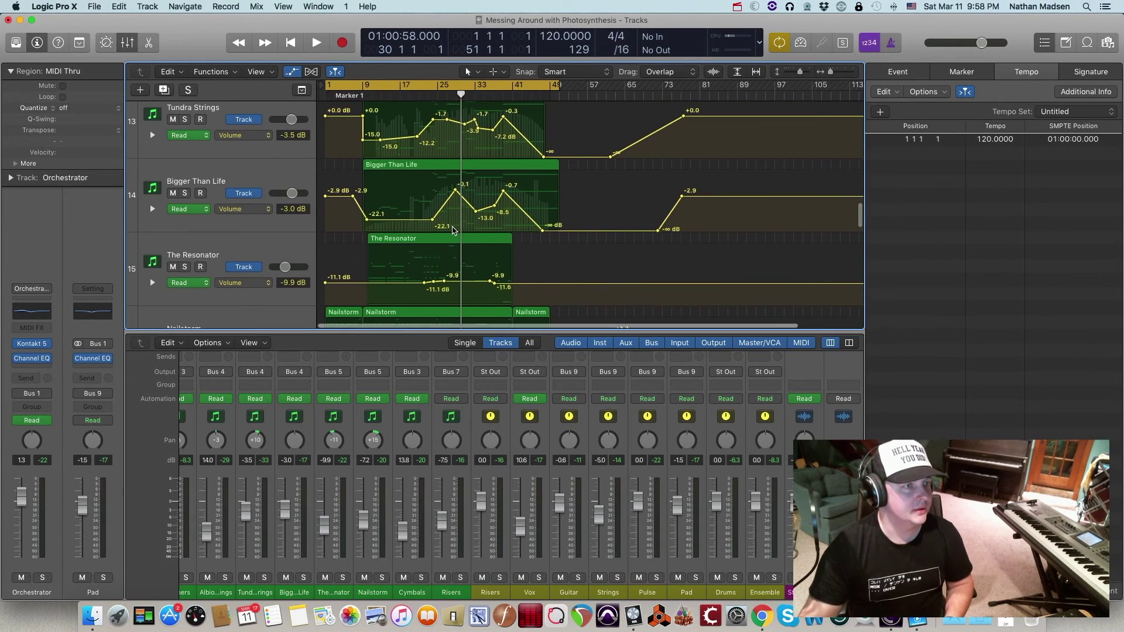
scroll(452, 230, down, 1)
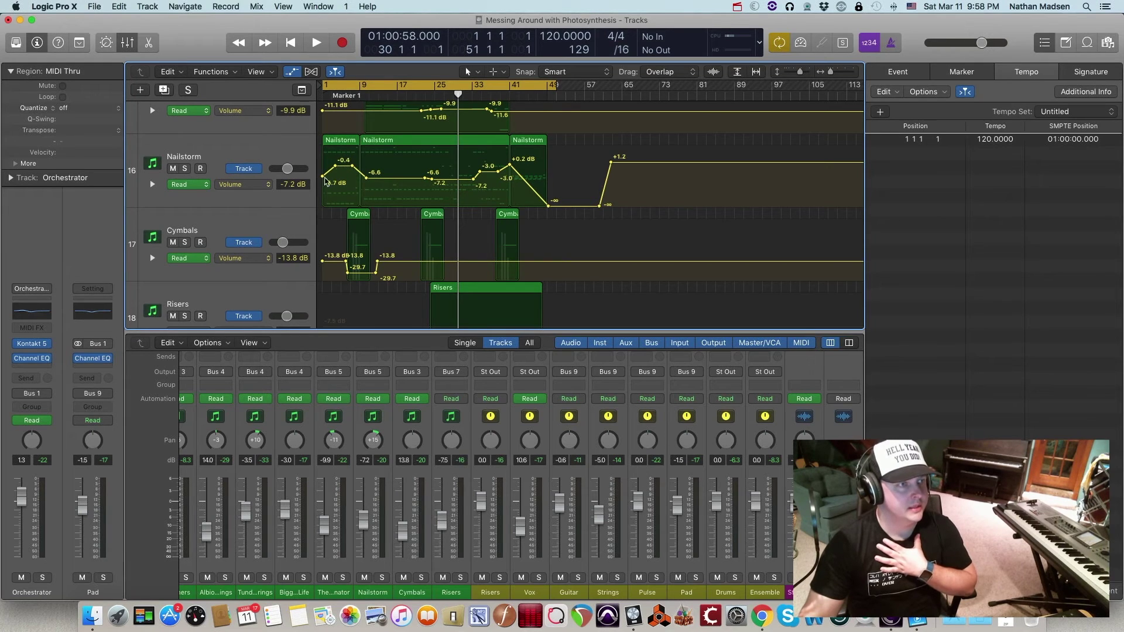
Step: Solo the Nailstorm track, listen to its opening from bar 1, stop playback and unsolo it
click(185, 169)
key(Return)
key(space)
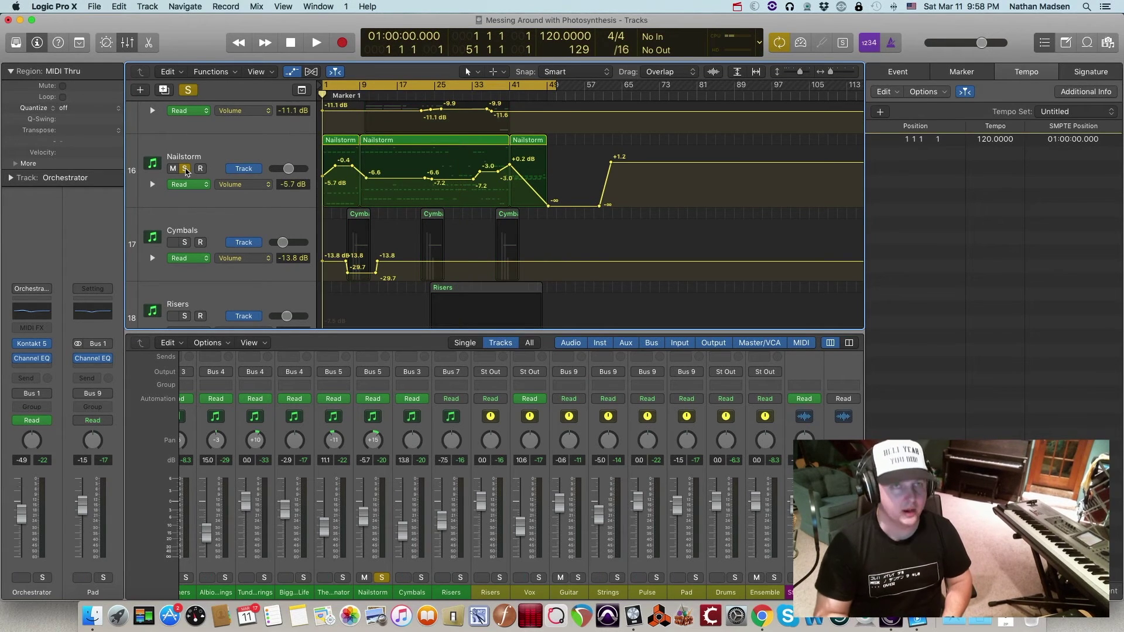
key(space)
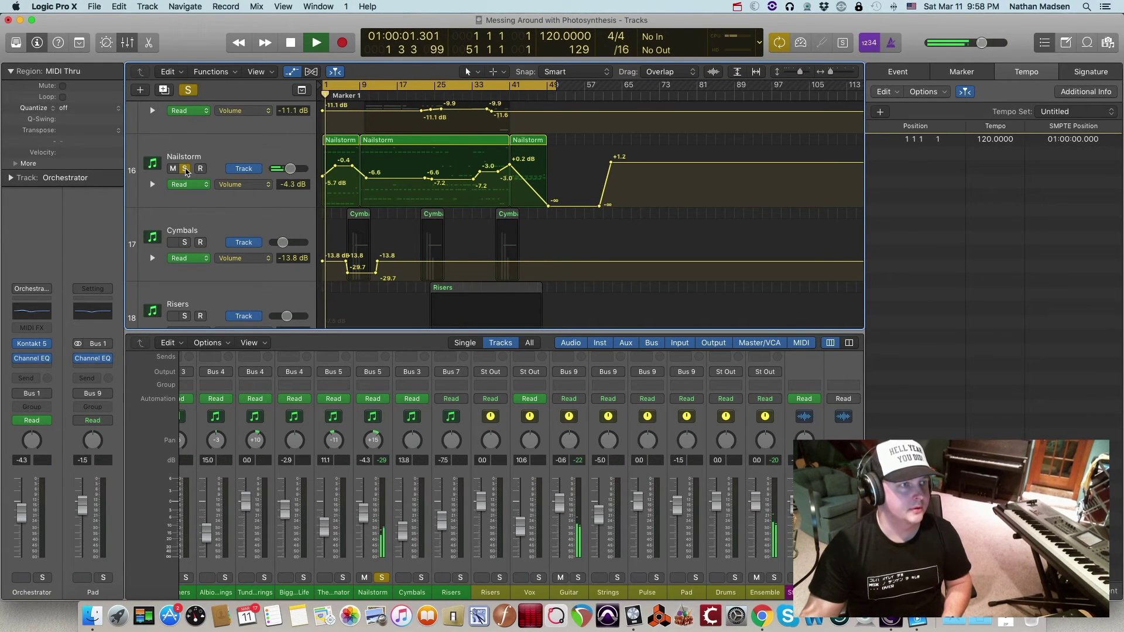
click(185, 169)
Step: Examine the volume automation of the two Photosynthesis Cello tracks, Orchestrator, Trailer Motor and Impact
scroll(255, 178, up, 15)
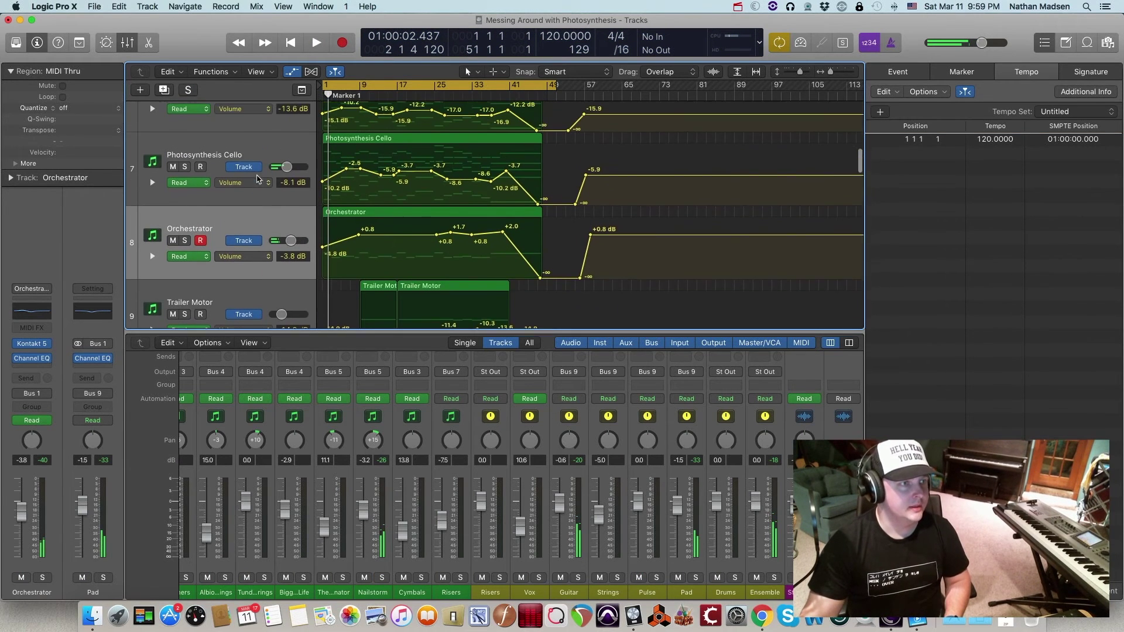
scroll(314, 205, up, 3)
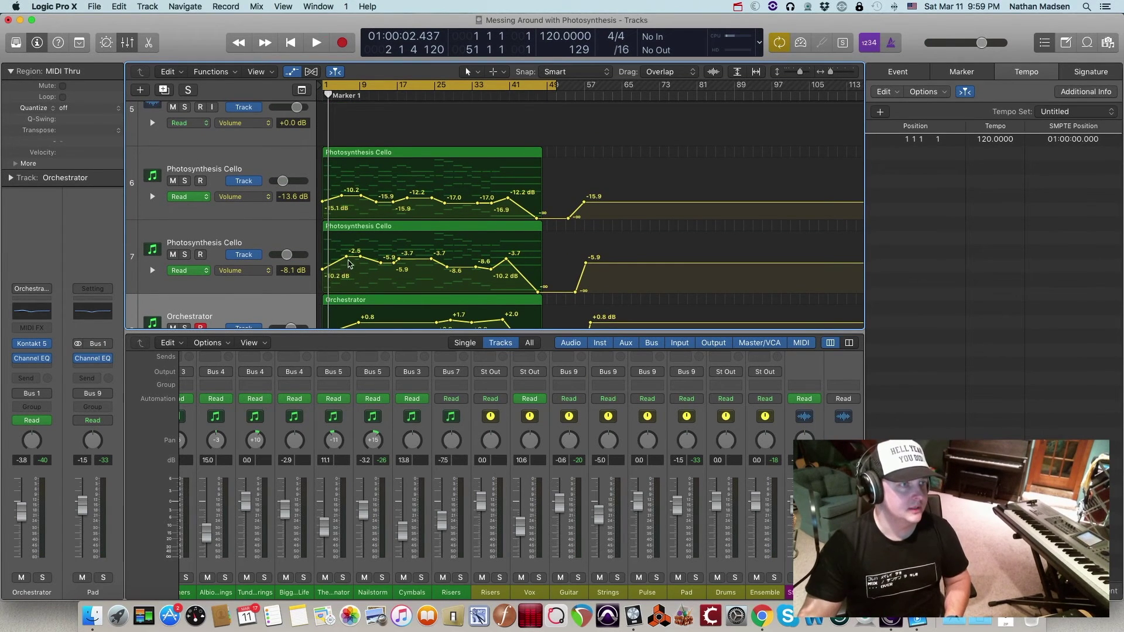
scroll(351, 263, down, 10)
scroll(359, 262, up, 2)
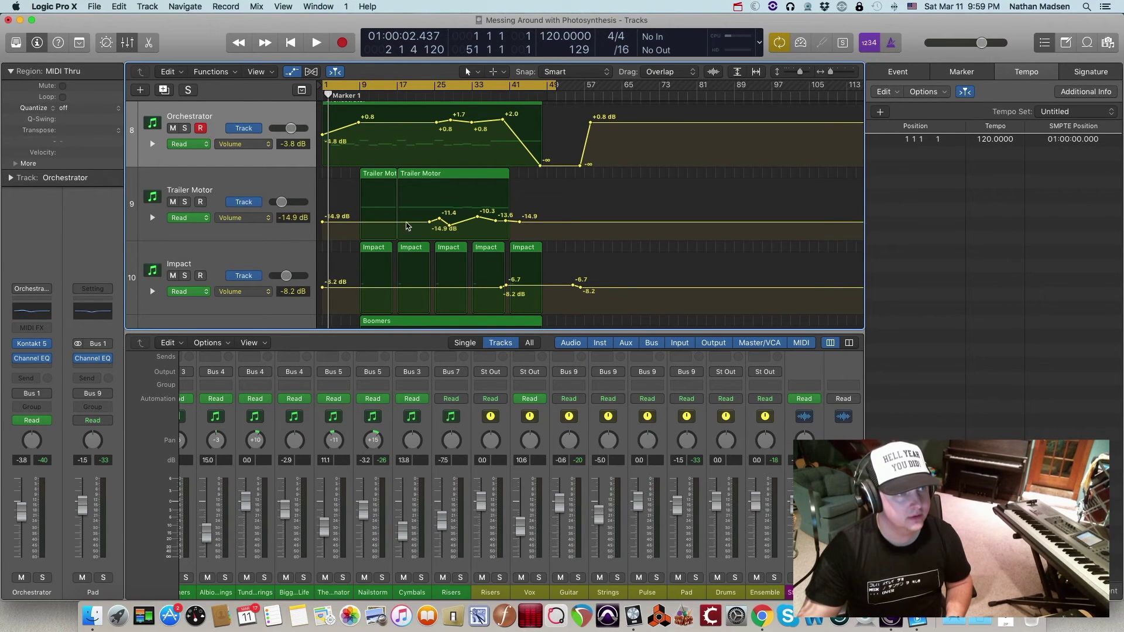
Step: Turn off cycling, place the playhead at bar 25 and start playback from there
click(434, 86)
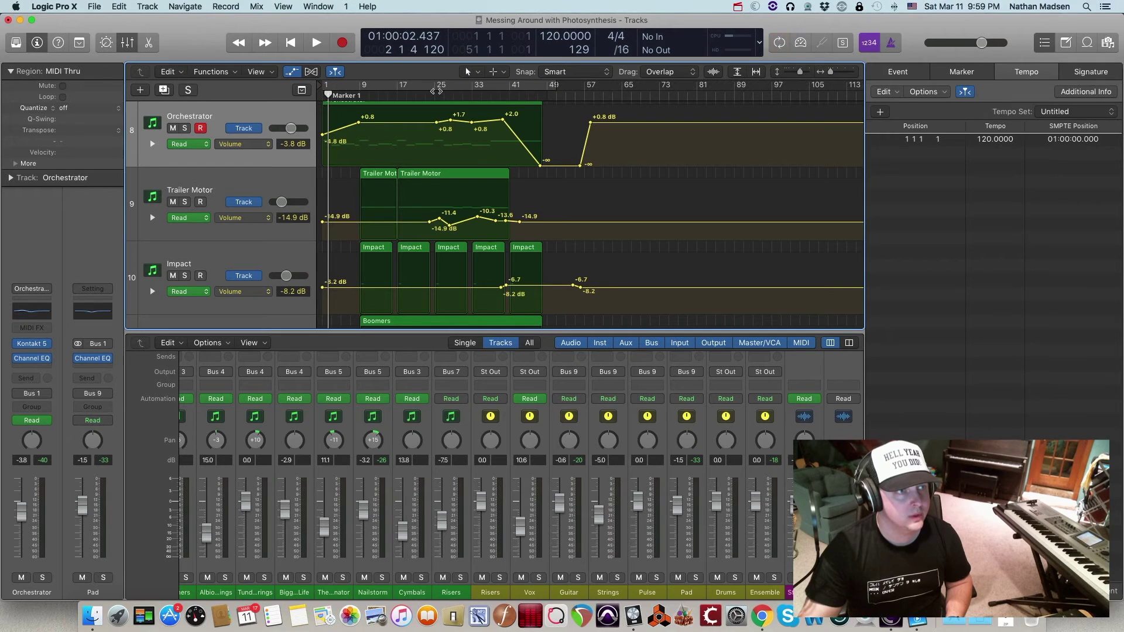
click(435, 93)
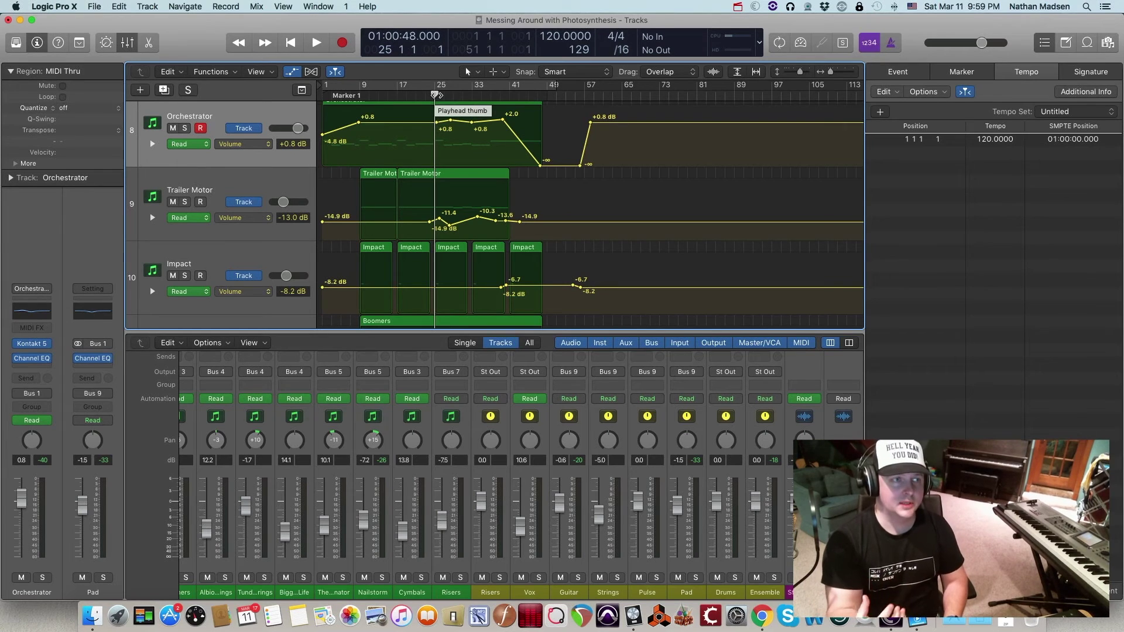
key(space)
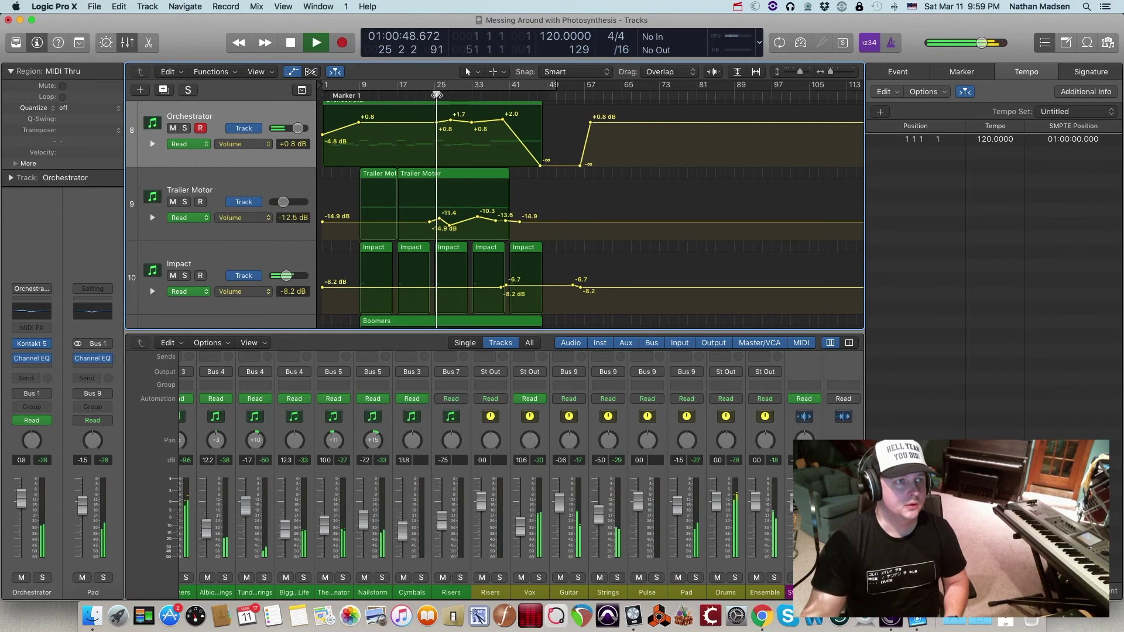
Step: Stop playback and place the playhead at bar 41
drag(428, 96, 423, 96)
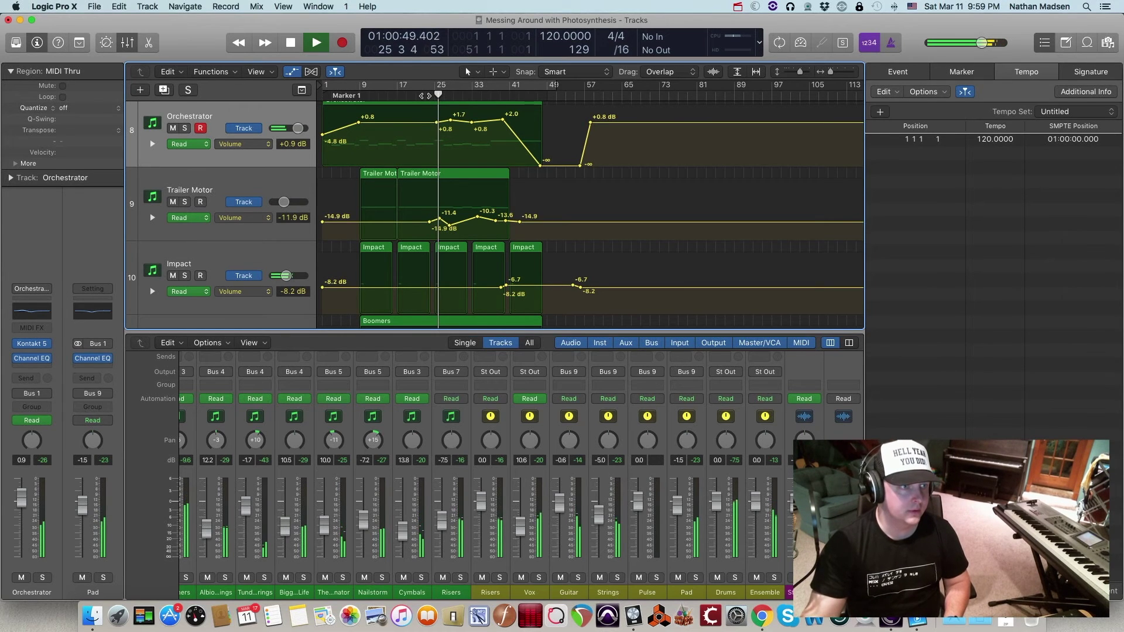
key(space)
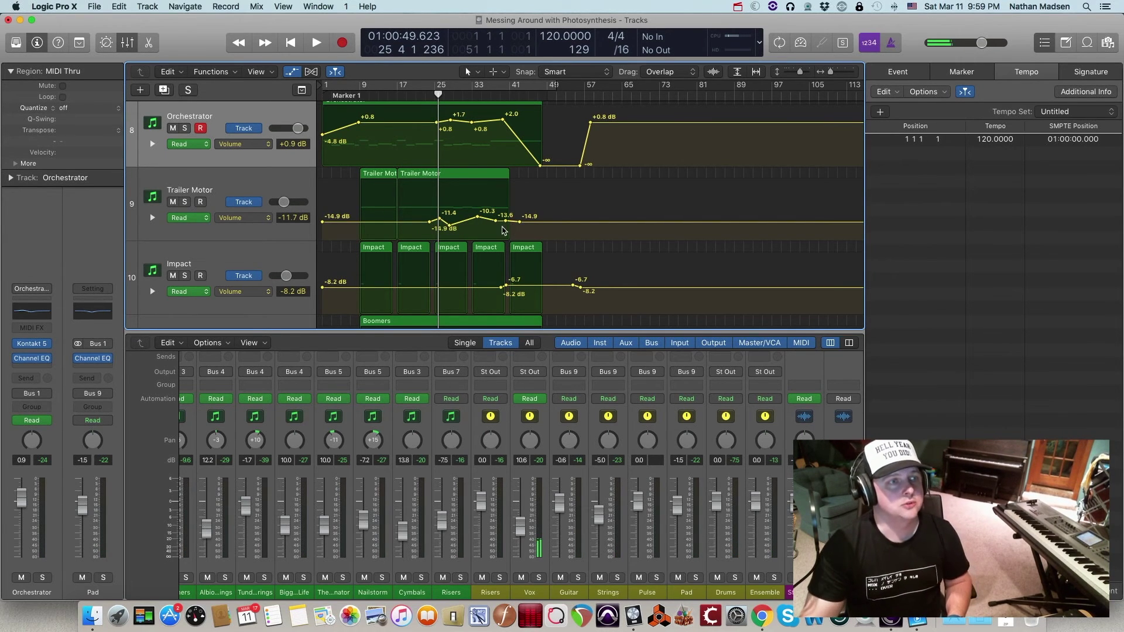
click(509, 96)
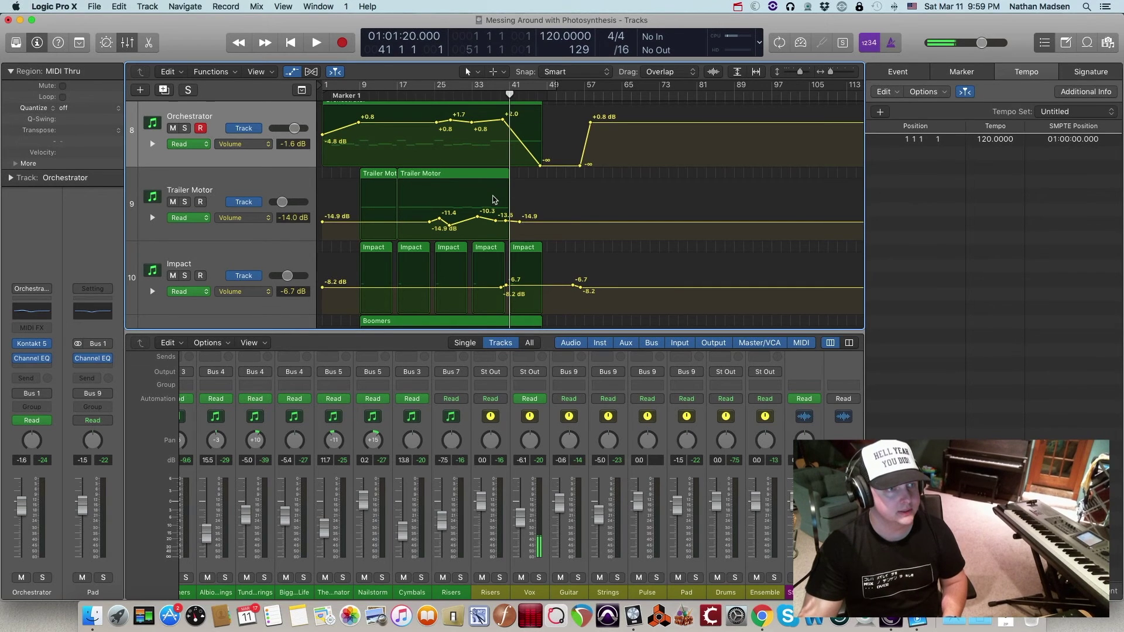
Step: Examine the volume automation around bar 41 on the tracks from Trailer Motor down to Nailstorm
scroll(493, 200, down, 2)
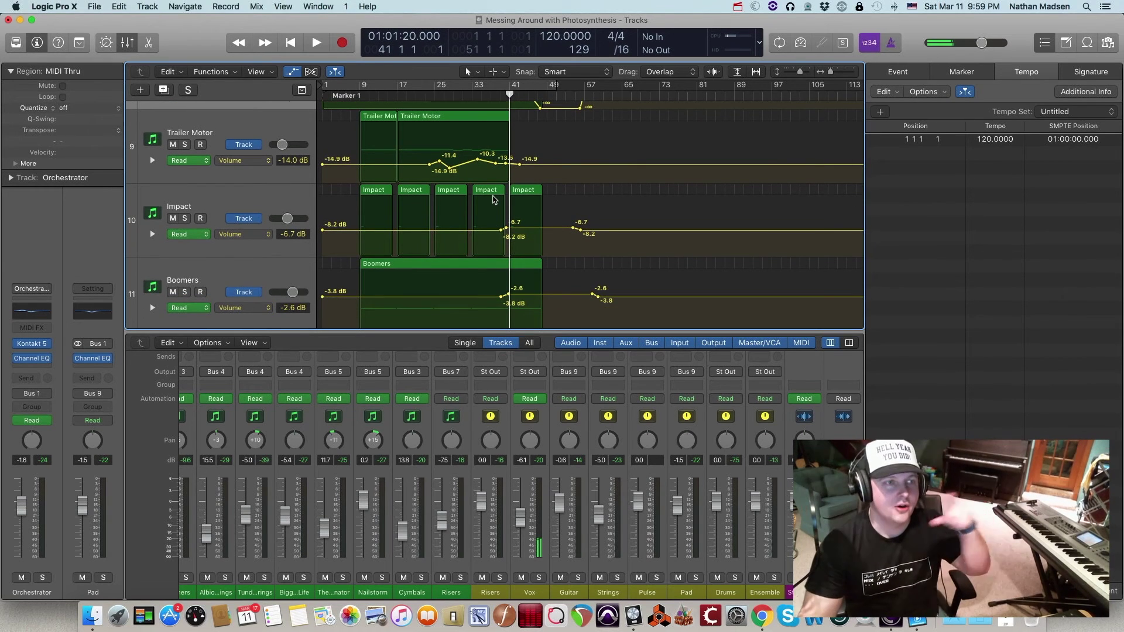
scroll(493, 200, down, 5)
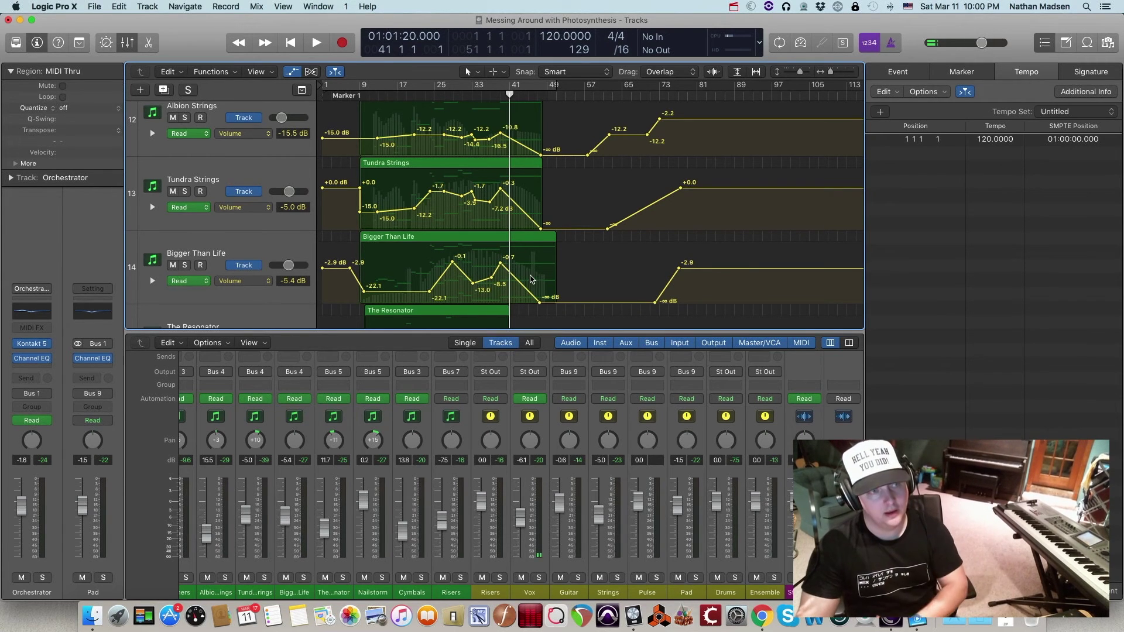
scroll(525, 275, down, 5)
scroll(524, 275, down, 3)
scroll(445, 223, up, 1)
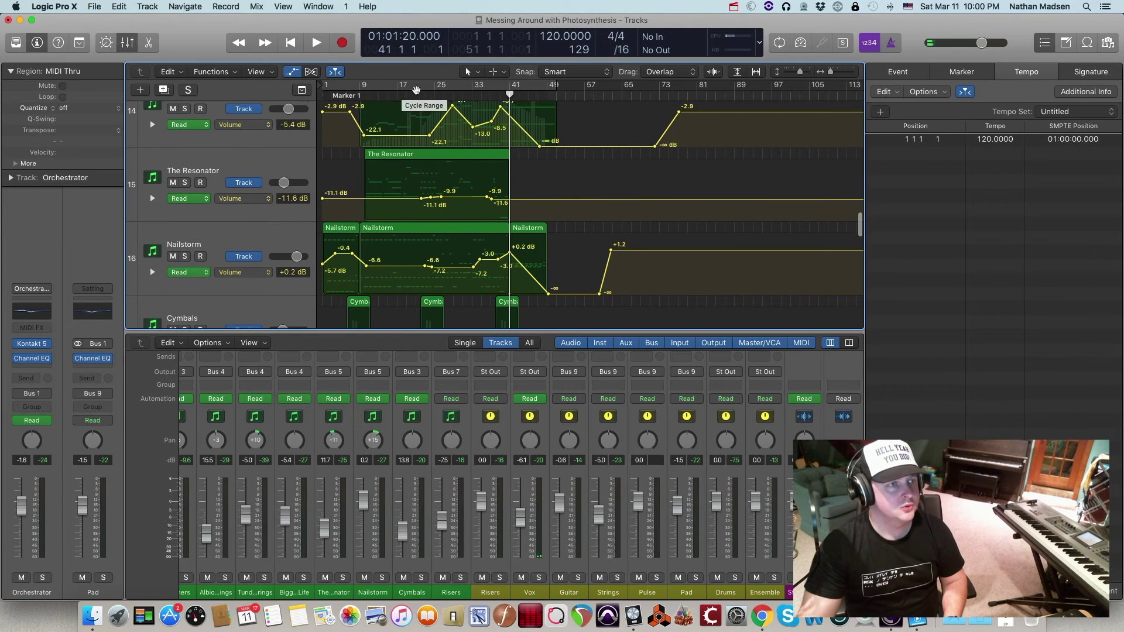
Step: Place the playhead at bar 22 and examine the volume automation of The Resonator, Nailstorm, Cymbals and Risers
click(419, 94)
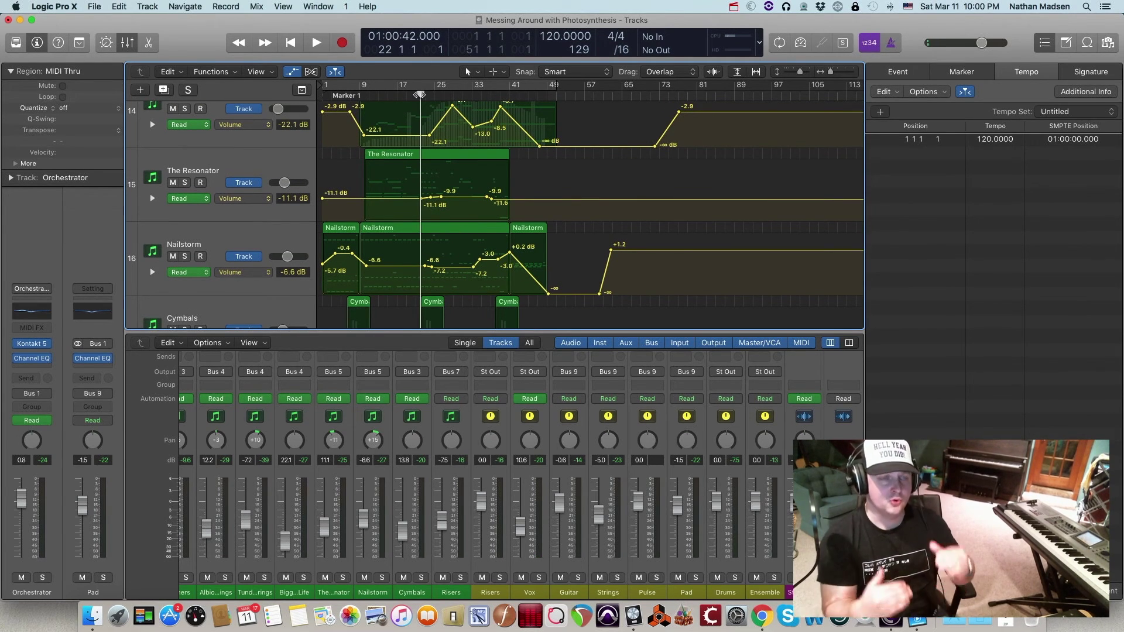
scroll(469, 205, down, 2)
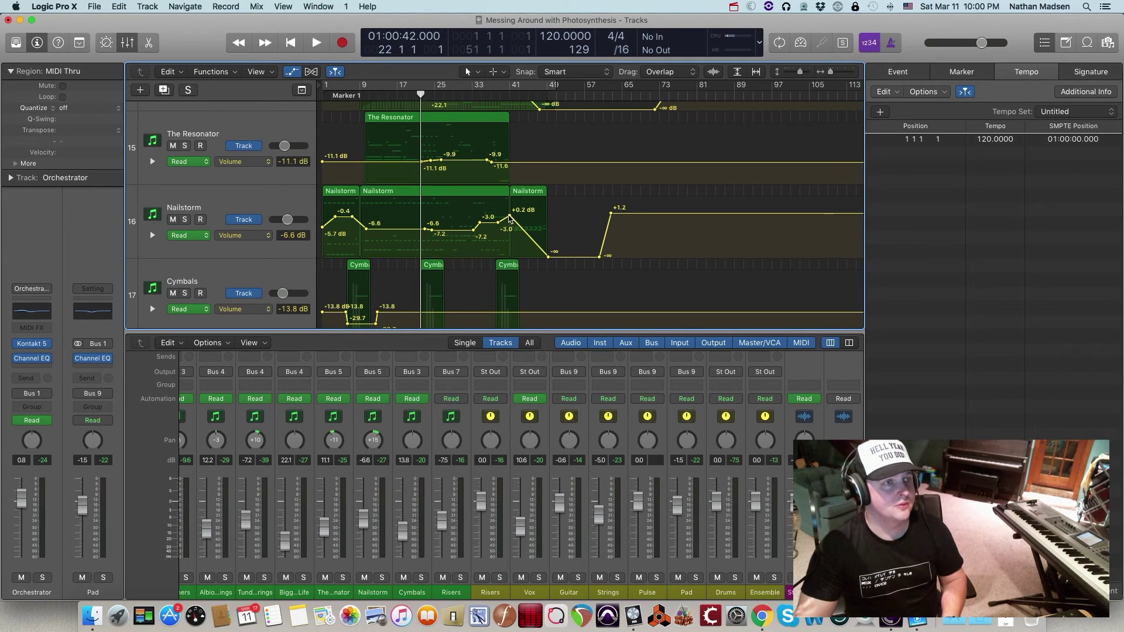
scroll(560, 262, down, 5)
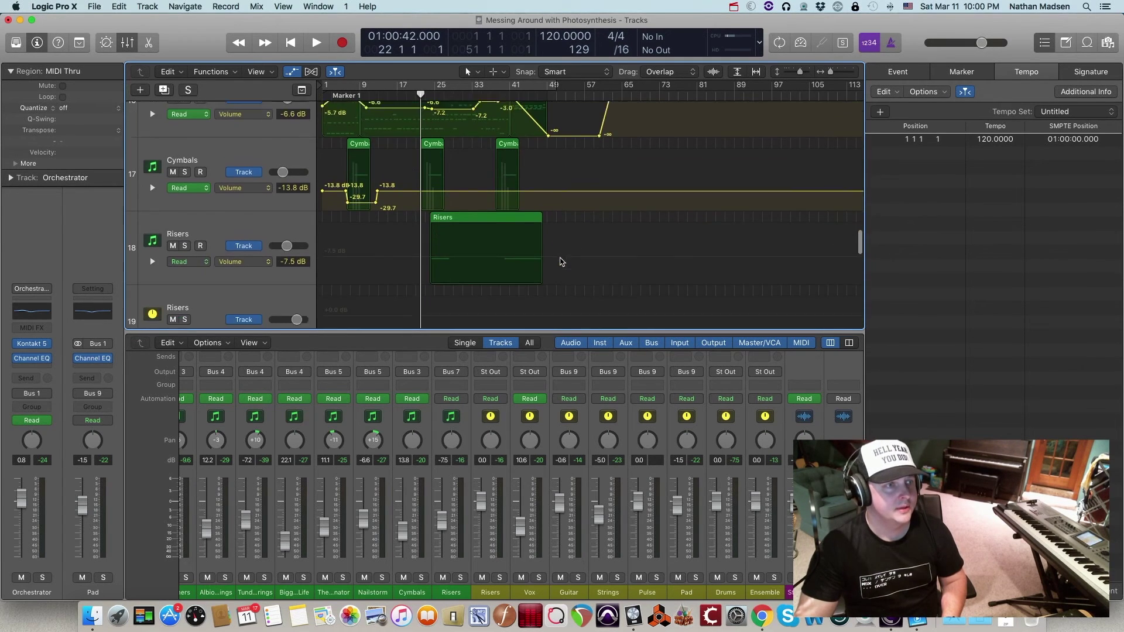
scroll(561, 262, down, 1)
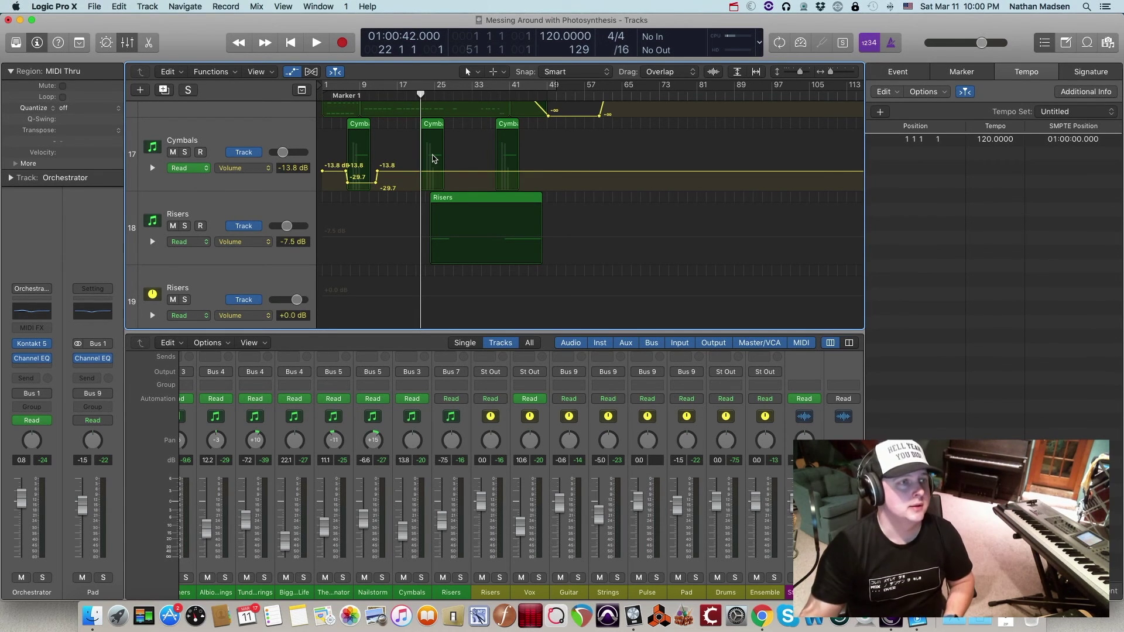
Step: Examine the effect inserts, outputs and fader levels of the instrument and aux channels in the mixer
scroll(589, 135, up, 15)
scroll(588, 138, up, 7)
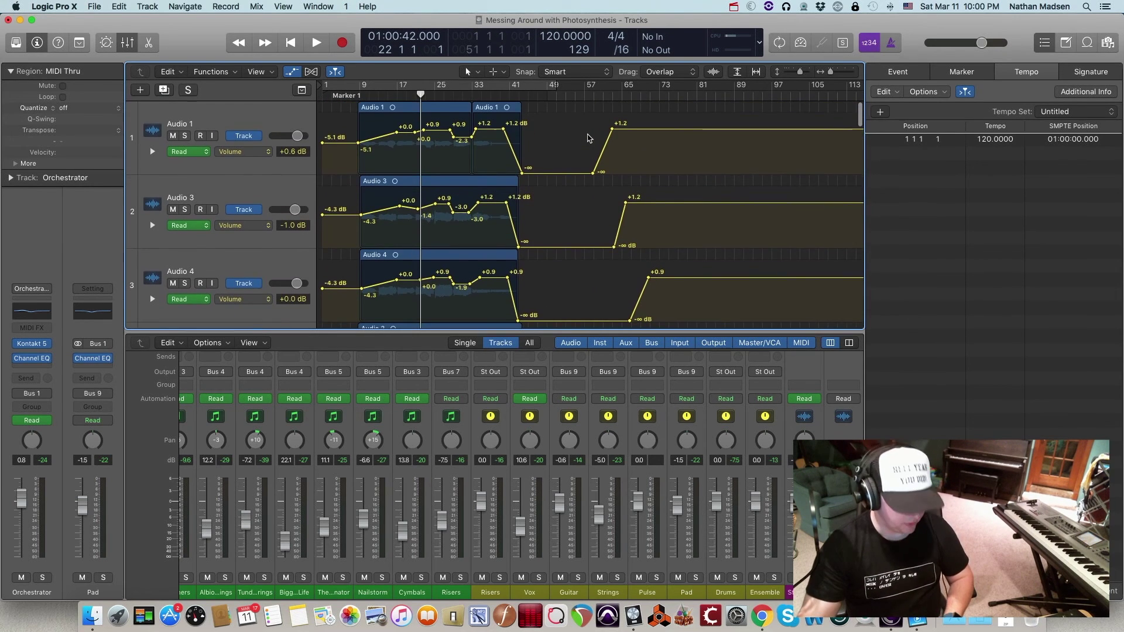
scroll(588, 455, left, 10)
scroll(578, 462, right, 10)
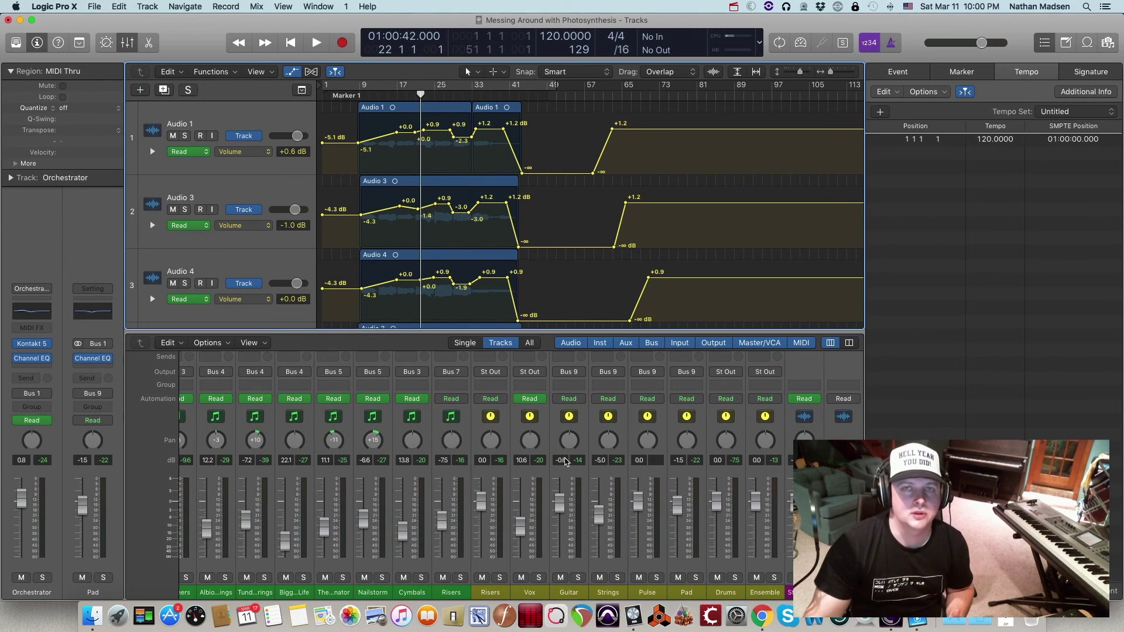
scroll(565, 461, up, 5)
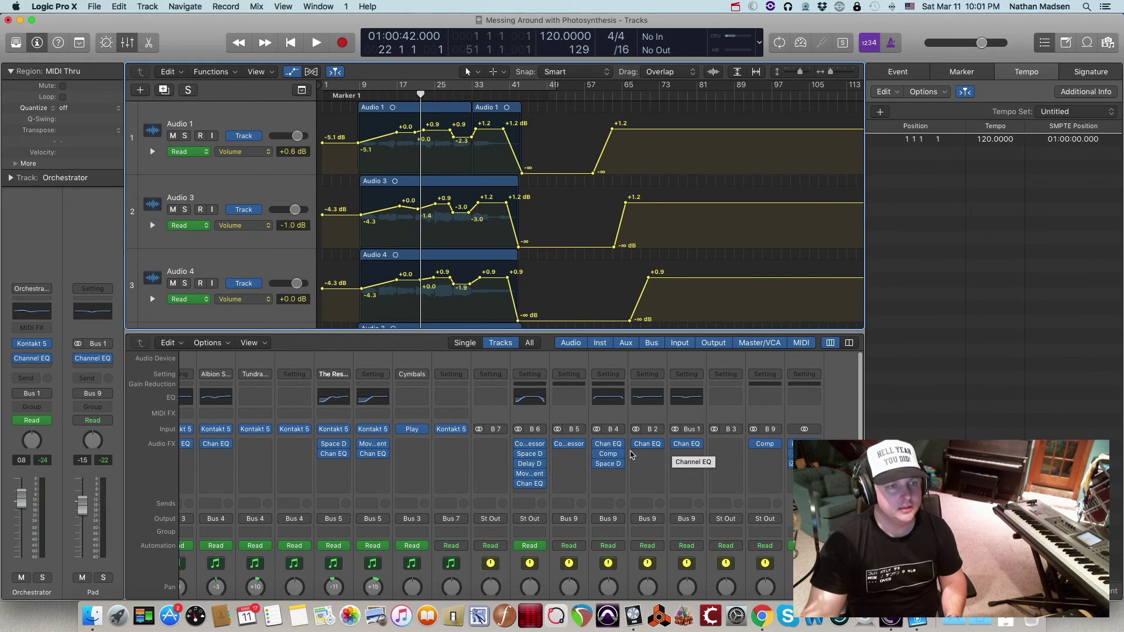
scroll(635, 480, down, 5)
scroll(638, 513, up, 4)
scroll(637, 513, down, 5)
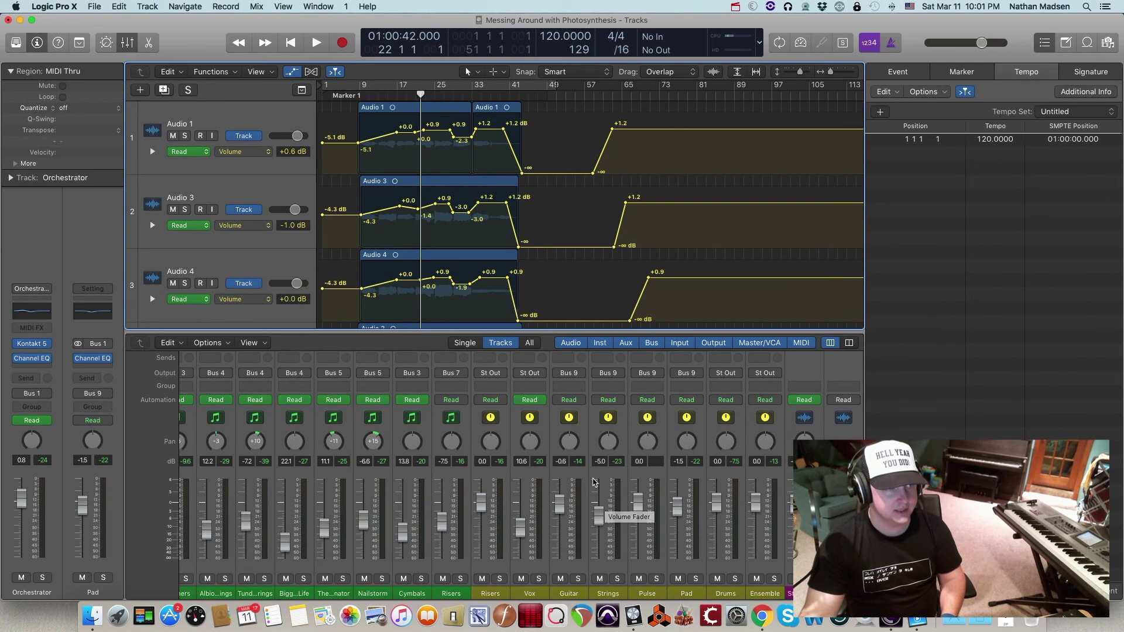
Step: Examine the volume automation of the Vox aux and Stereo Out tracks, and select Stereo Out
scroll(472, 219, down, 20)
scroll(471, 219, up, 8)
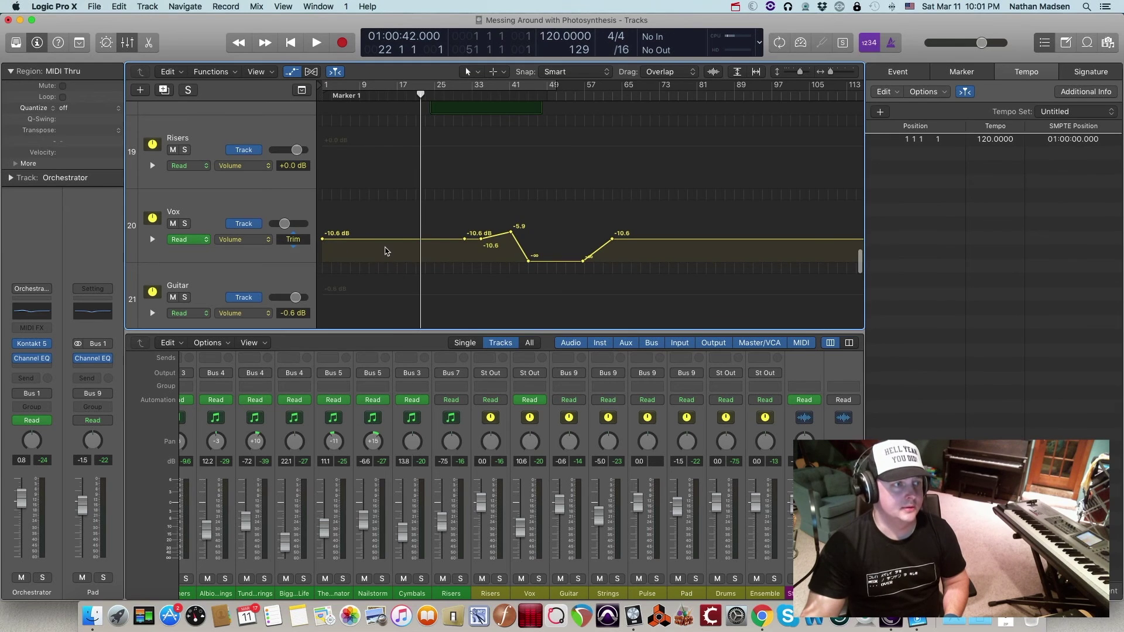
scroll(386, 251, down, 10)
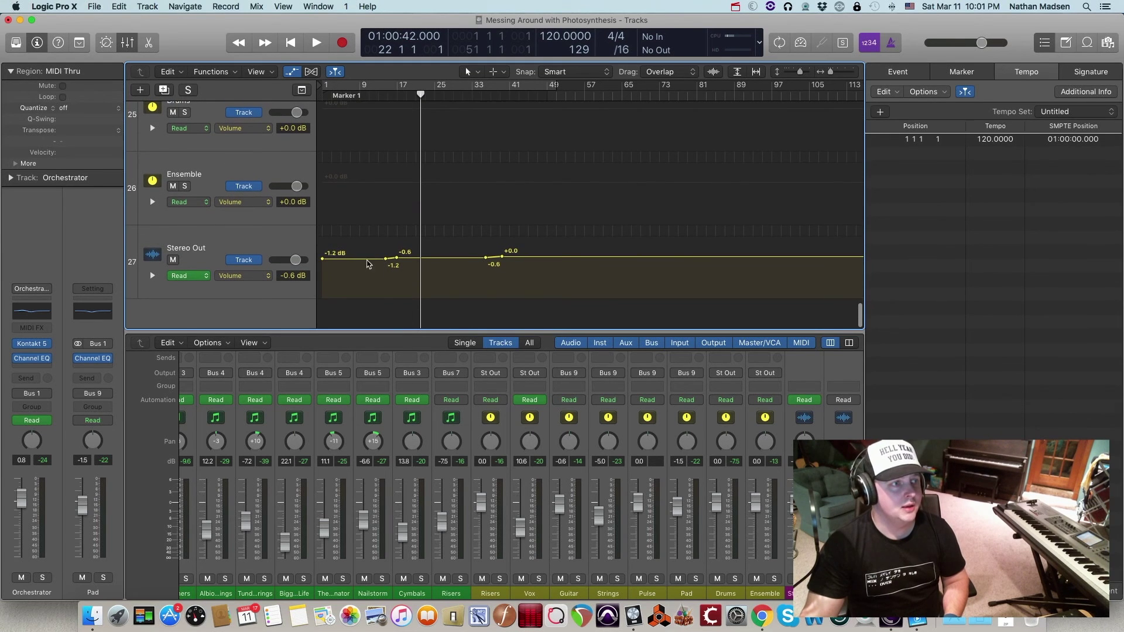
click(250, 239)
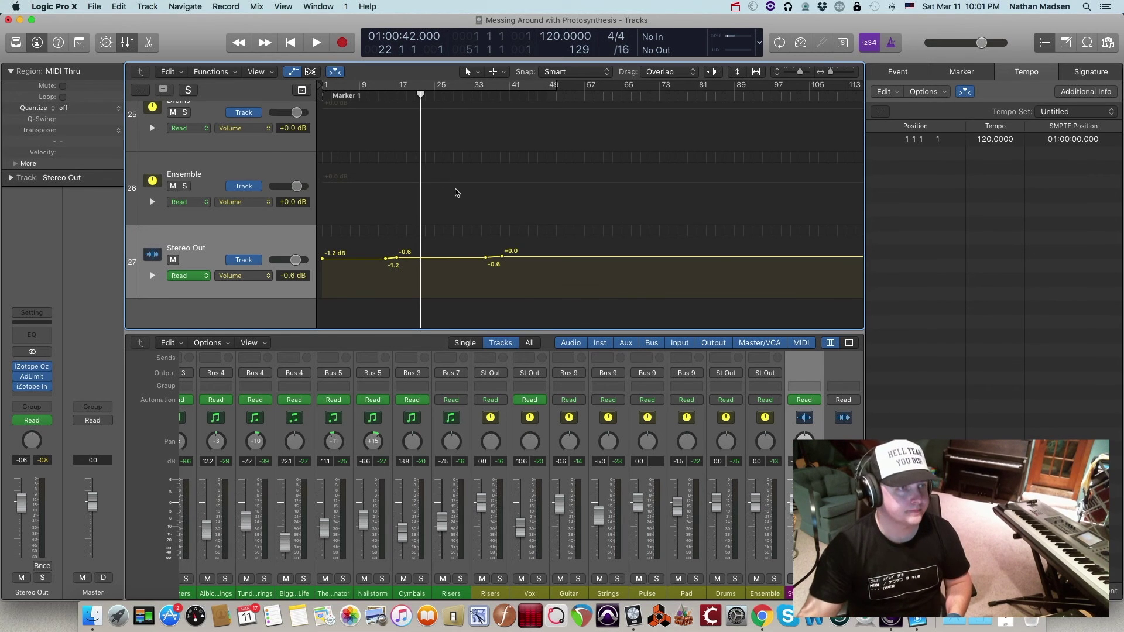
Step: Hide the track automation and turn on cycling for bars 1 to 51
scroll(455, 193, up, 20)
scroll(455, 218, up, 2)
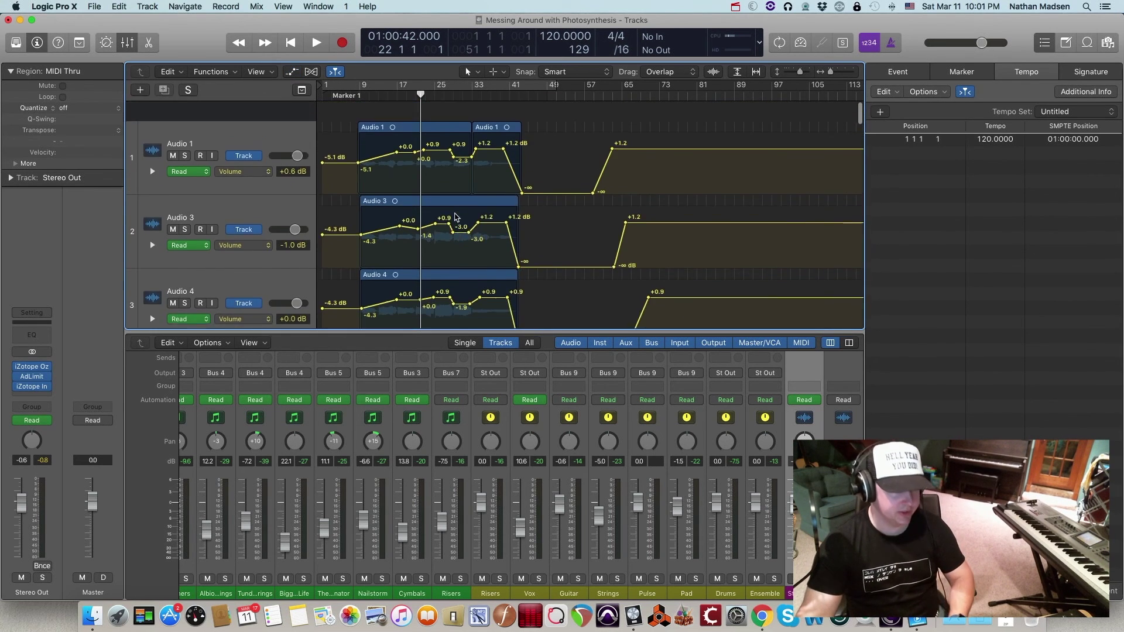
key(a)
scroll(451, 217, down, 5)
scroll(451, 216, down, 6)
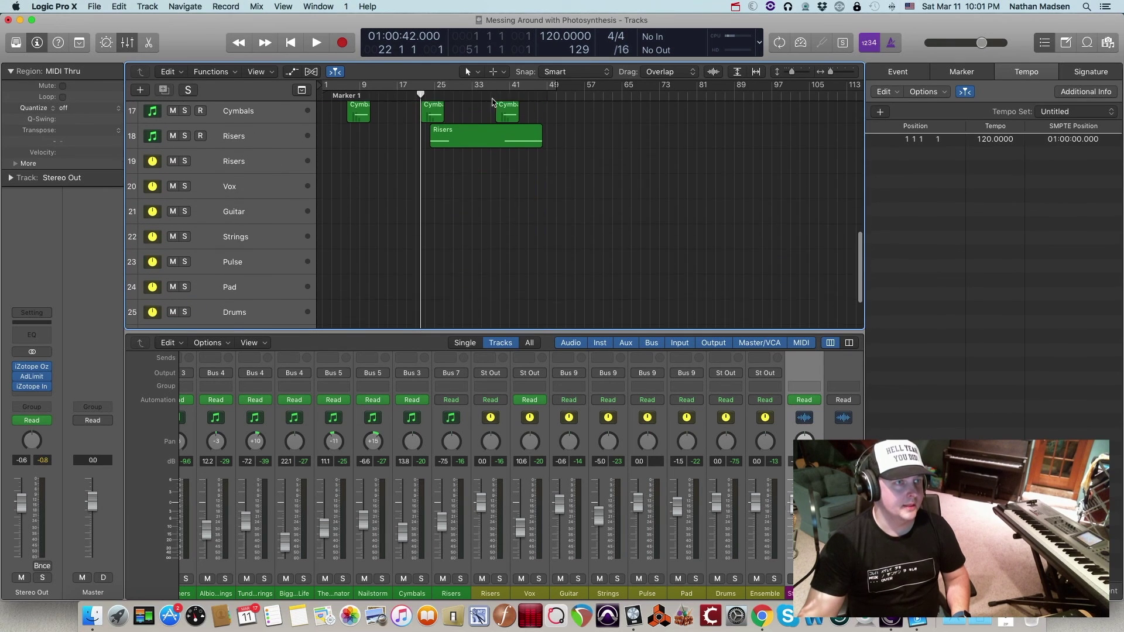
click(495, 84)
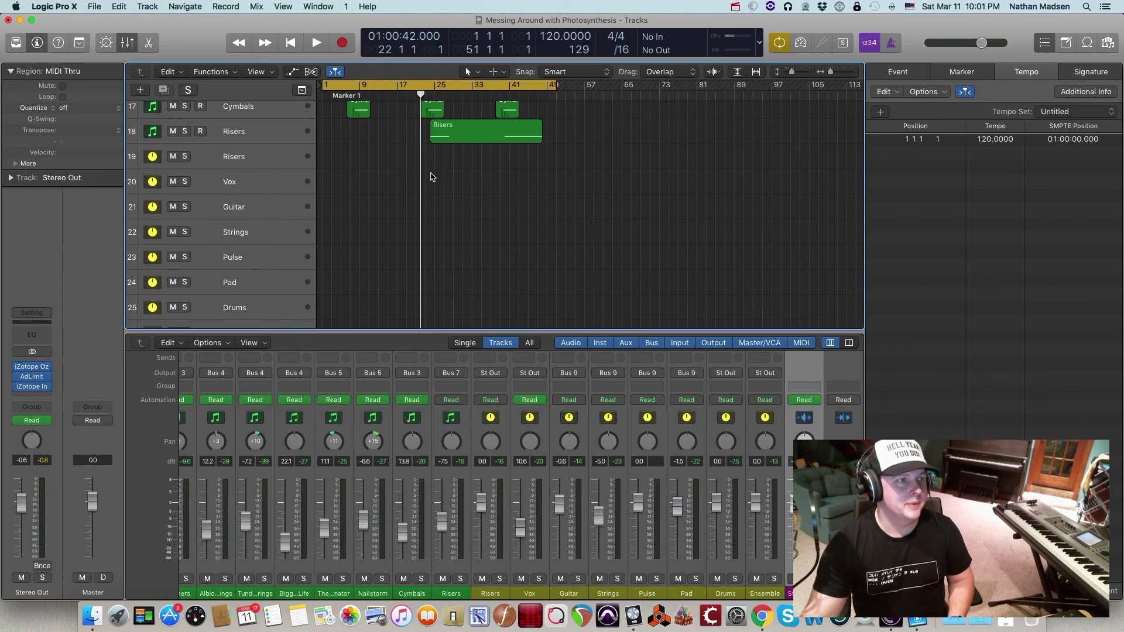
Step: Review the regions in the arrangement, from the audio tracks at its start down to Cymbals and Risers
scroll(431, 179, up, 8)
scroll(431, 179, up, 3)
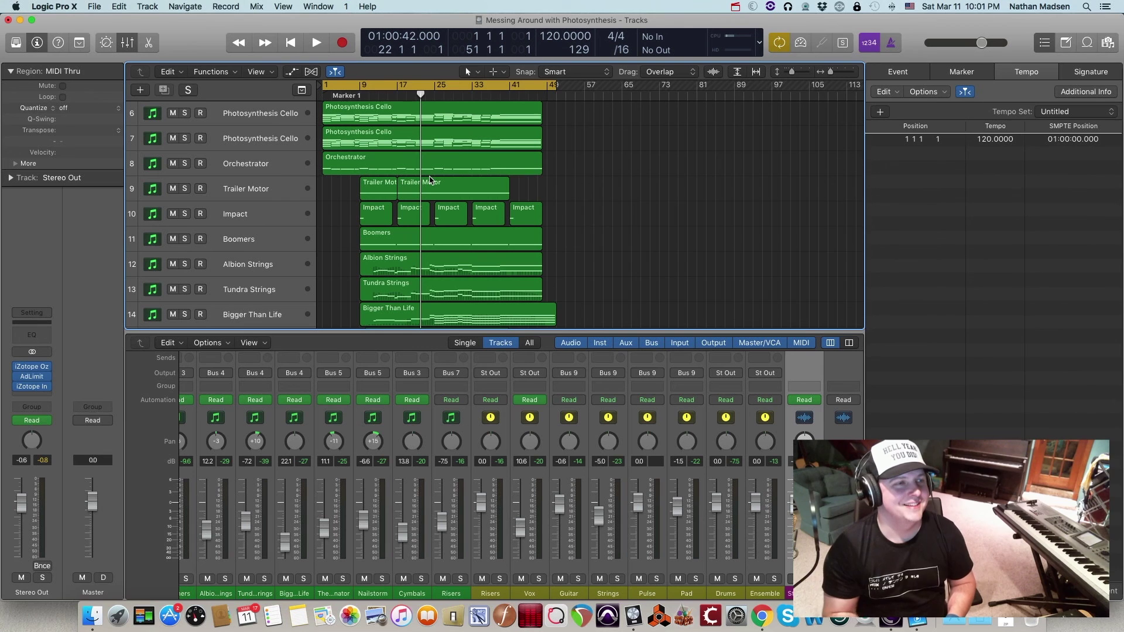
scroll(477, 202, up, 5)
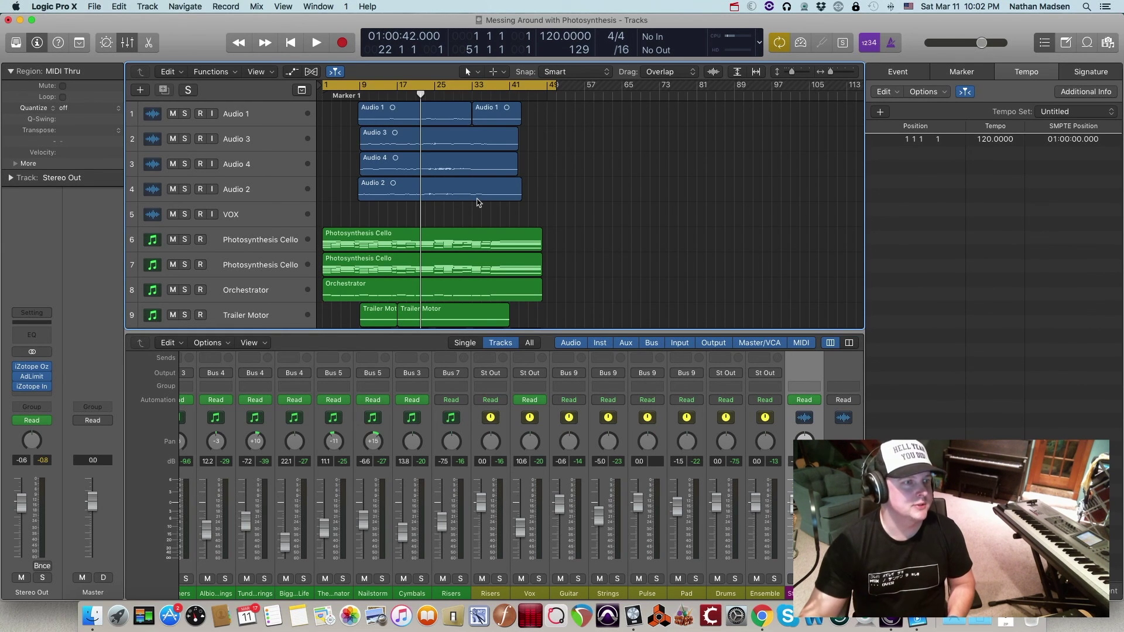
scroll(452, 205, down, 5)
scroll(452, 205, down, 1)
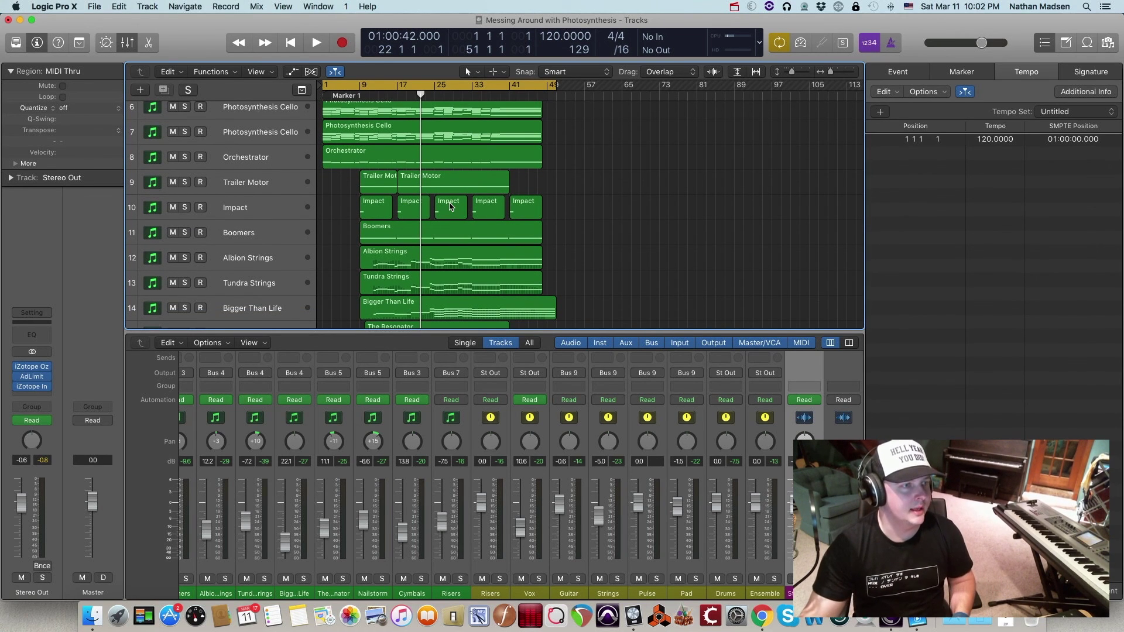
scroll(450, 206, down, 2)
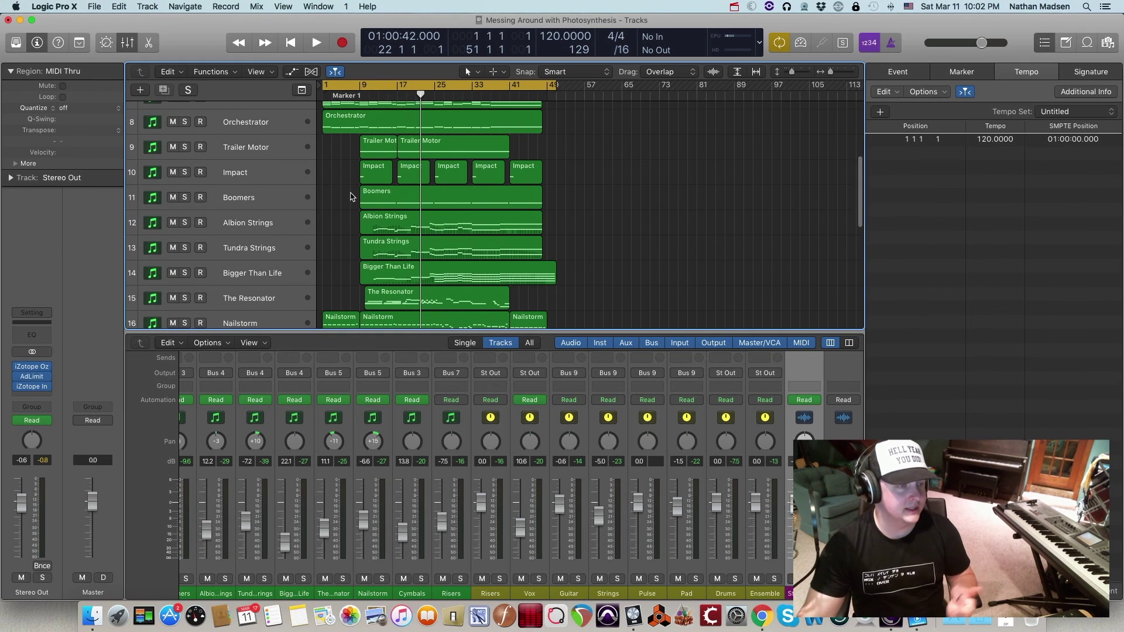
scroll(350, 197, down, 3)
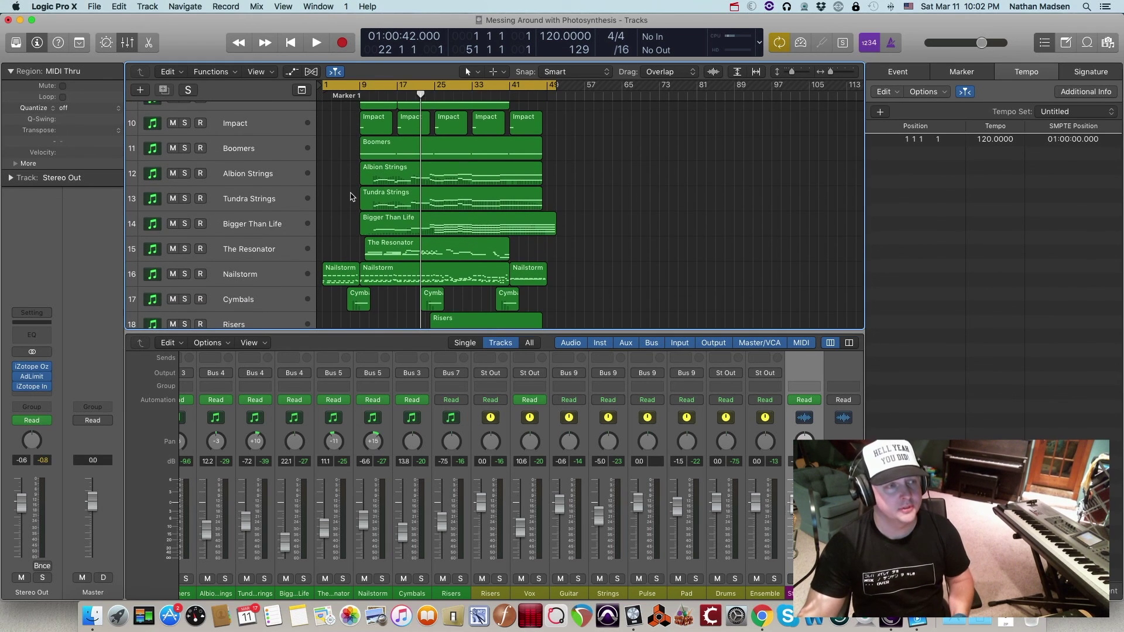
scroll(351, 197, down, 6)
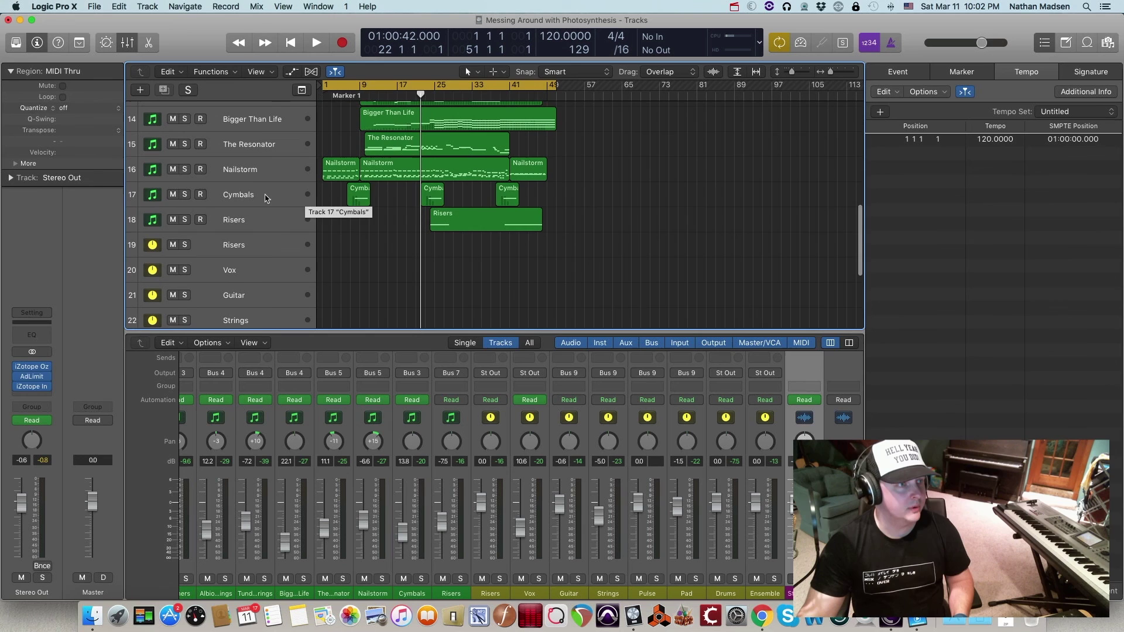
Step: Select the Cymbals track and the Risers instrument track in turn to view their channel strips
click(262, 197)
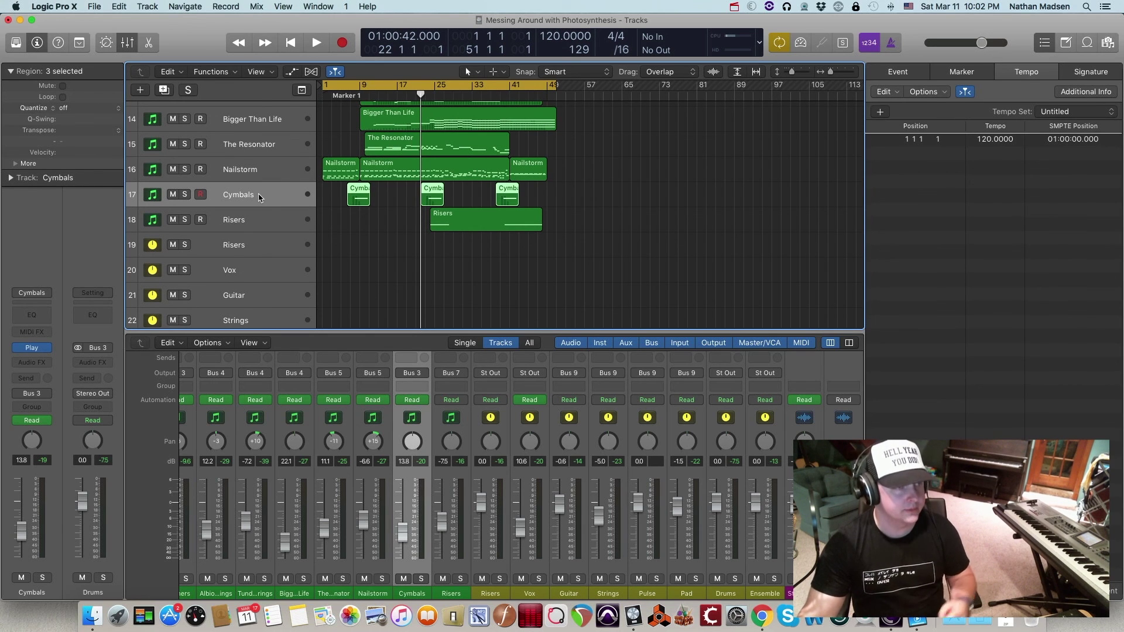
scroll(257, 201, down, 1)
click(256, 204)
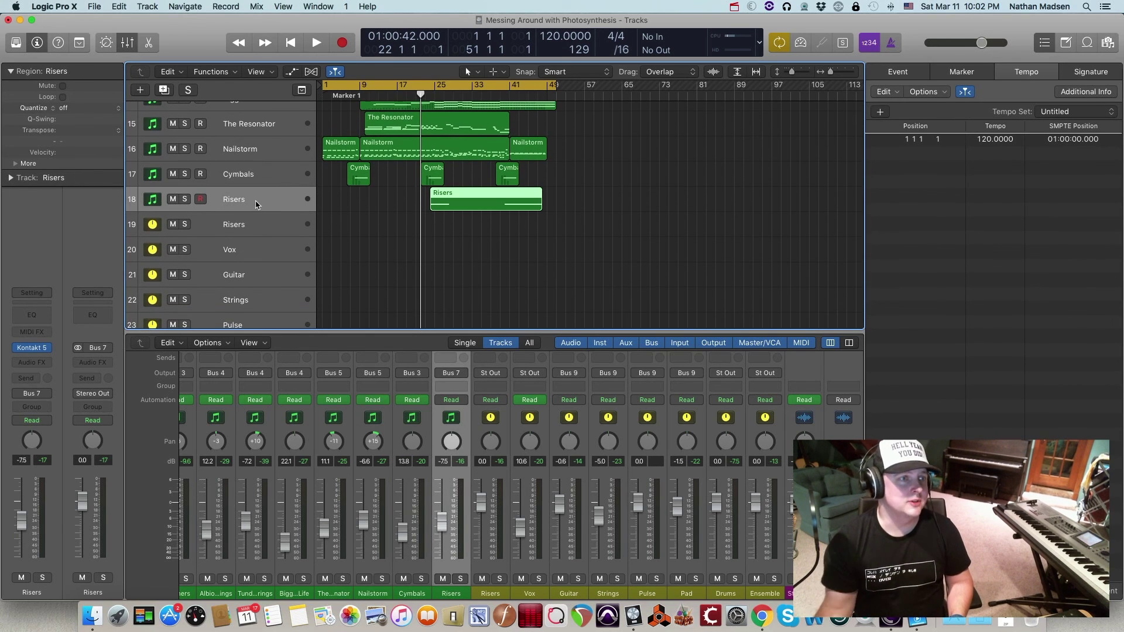